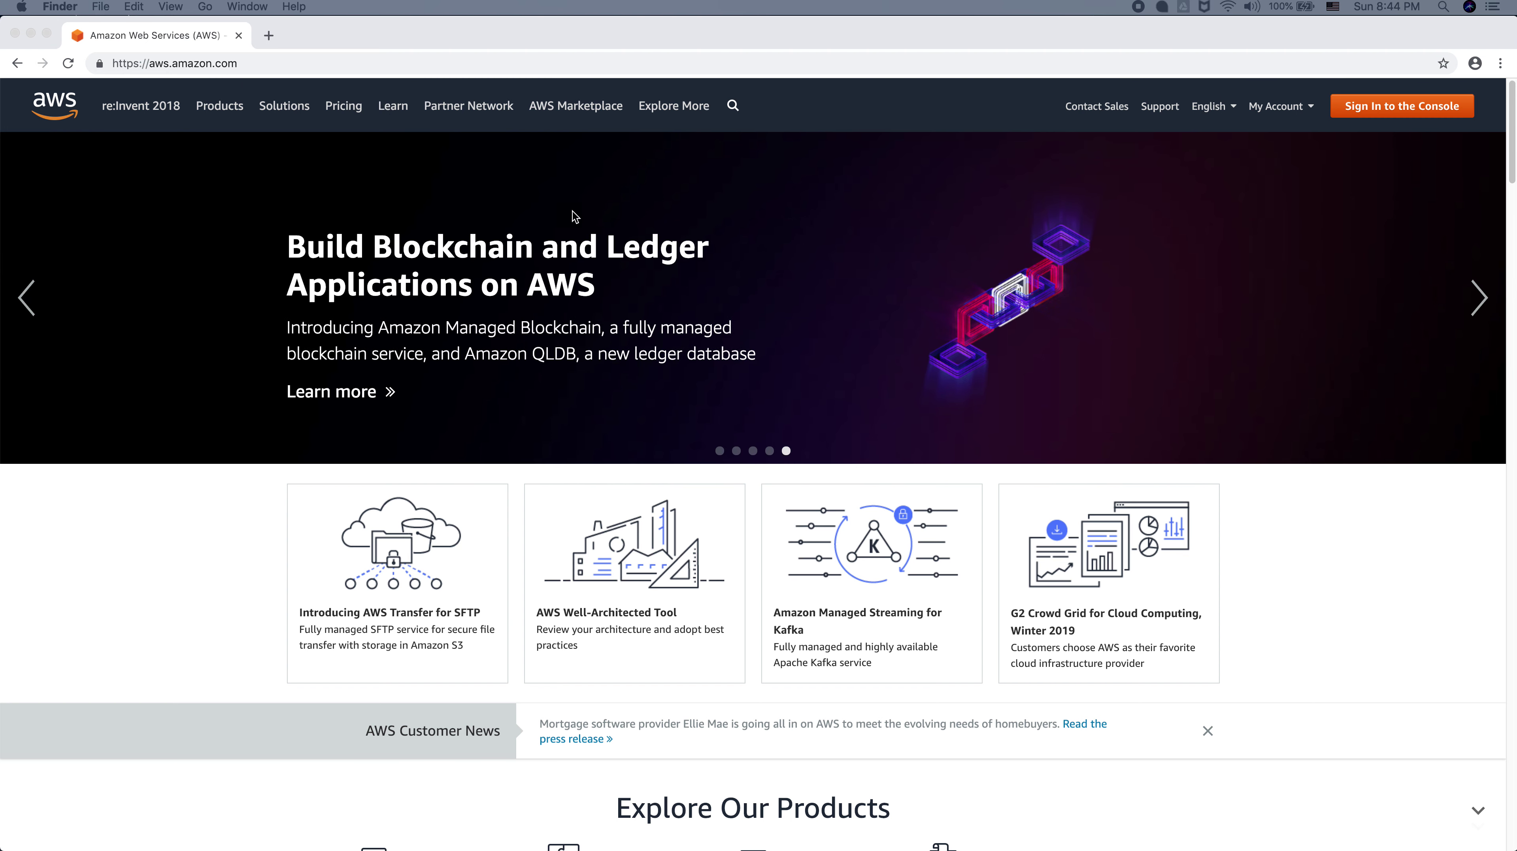
# - Sign in to the AWS console as the root user with the account password
pyautogui.click(1416, 113)
pyautogui.click(1417, 113)
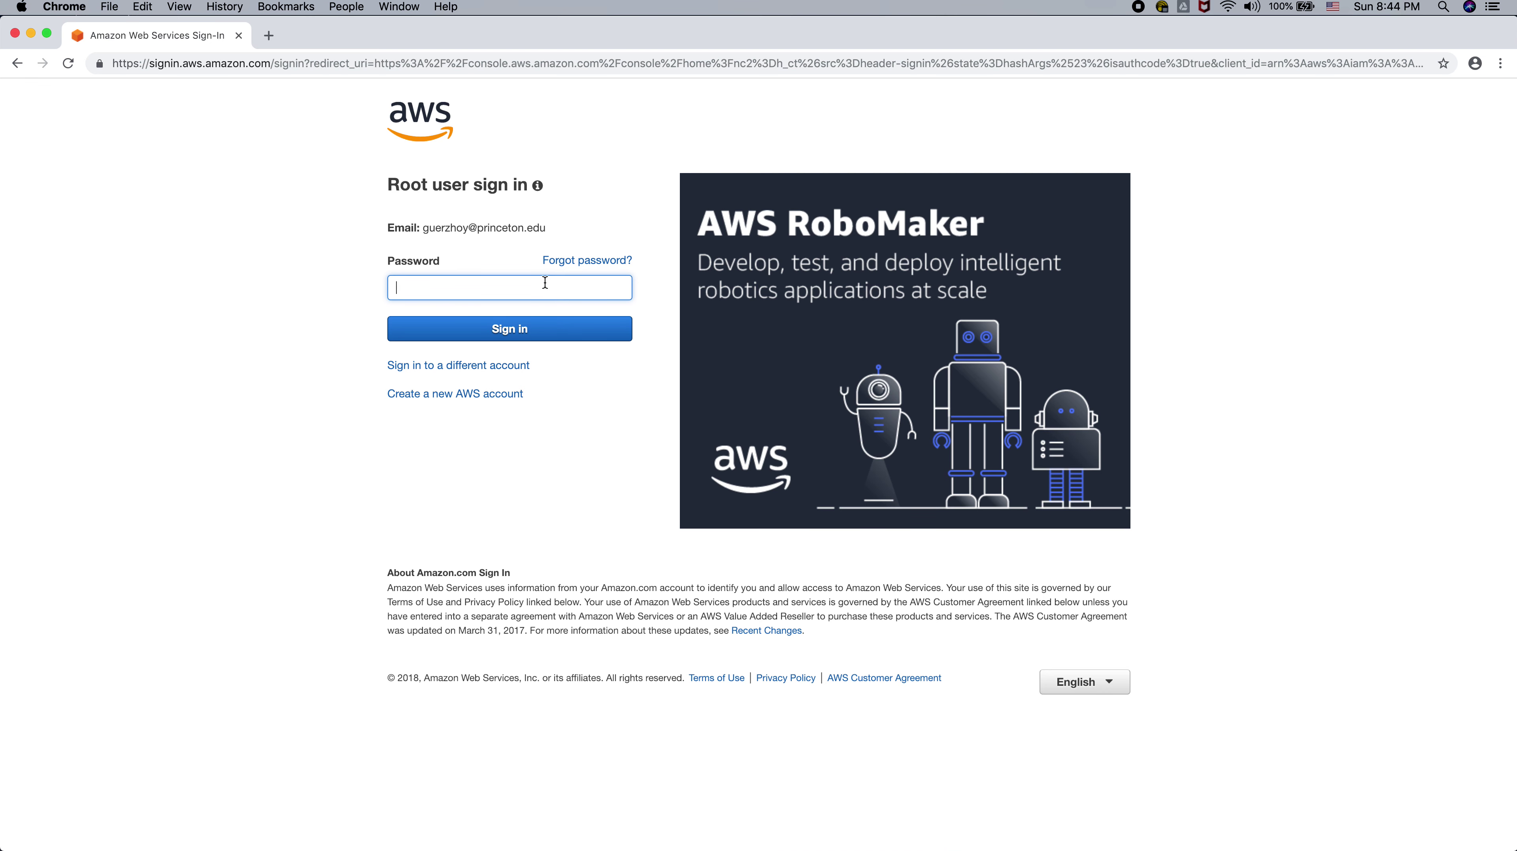
pyautogui.write('••••••••••')
pyautogui.press('Return')
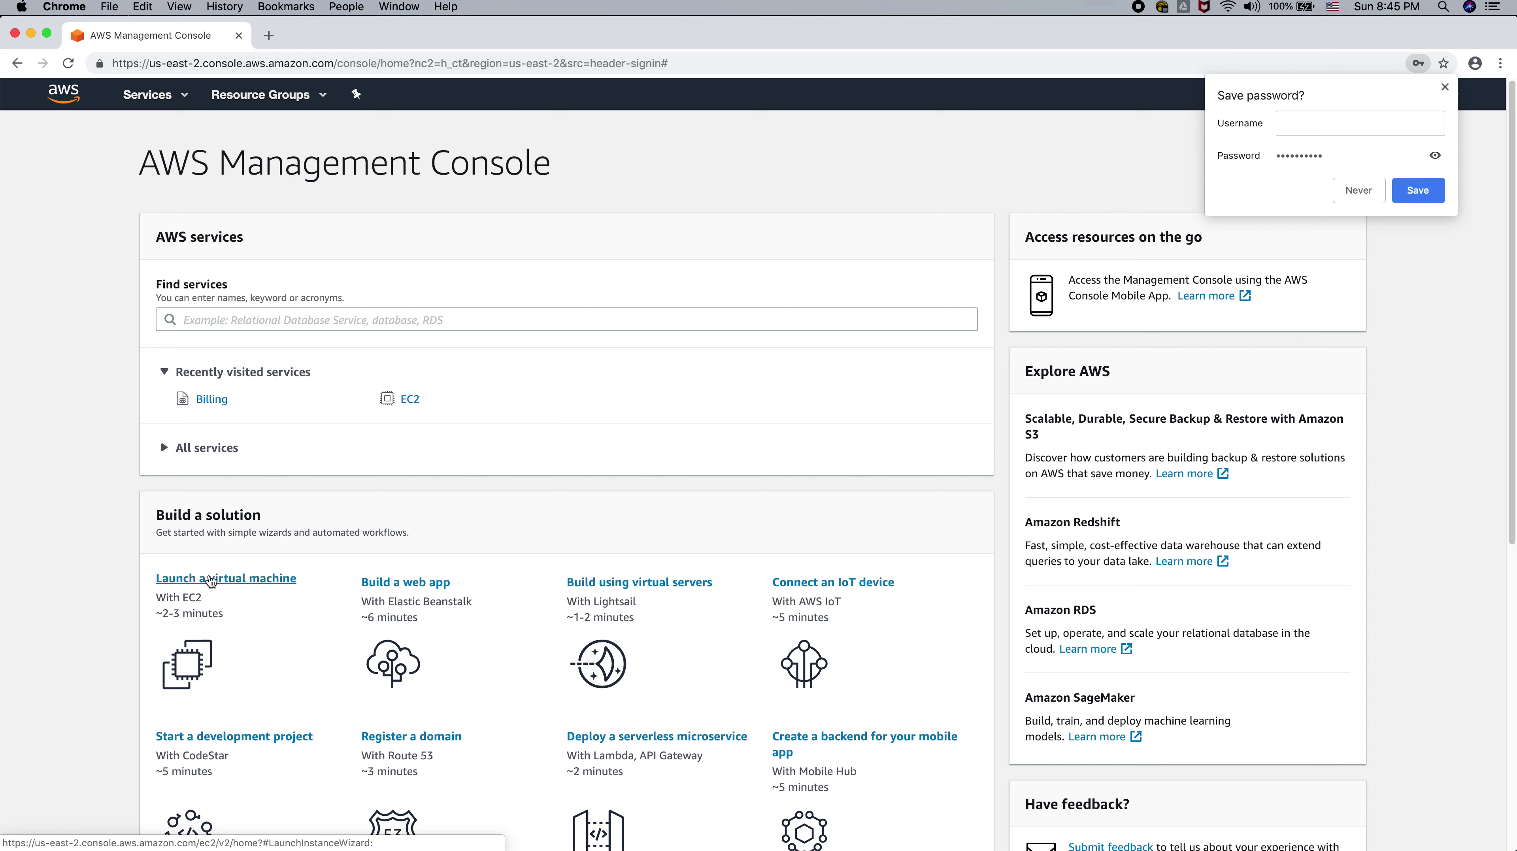
# - Open the EC2 service and start launching a new instance
pyautogui.click(150, 94)
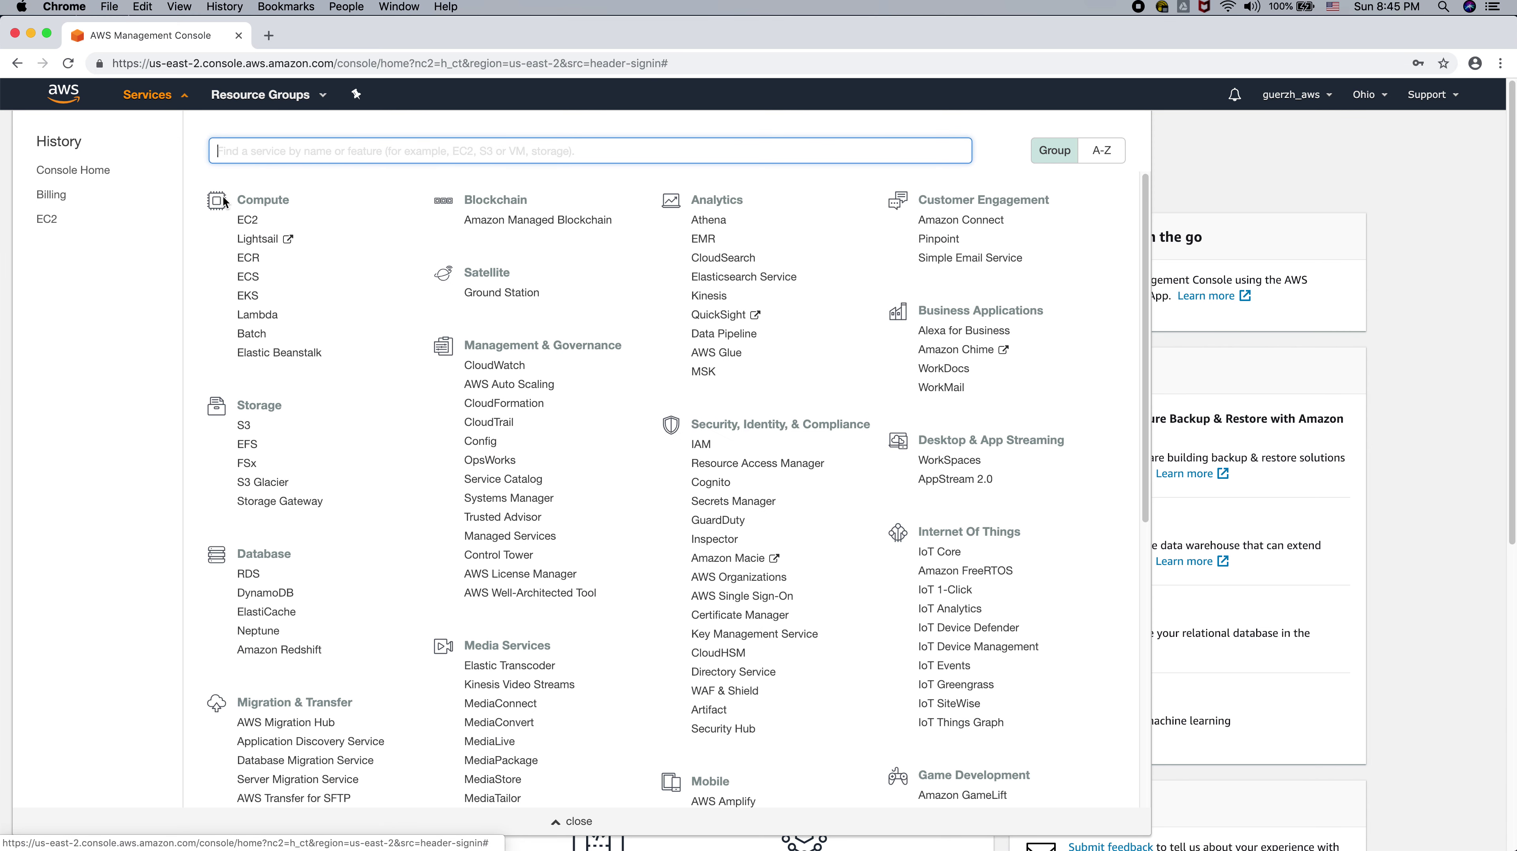
pyautogui.click(245, 220)
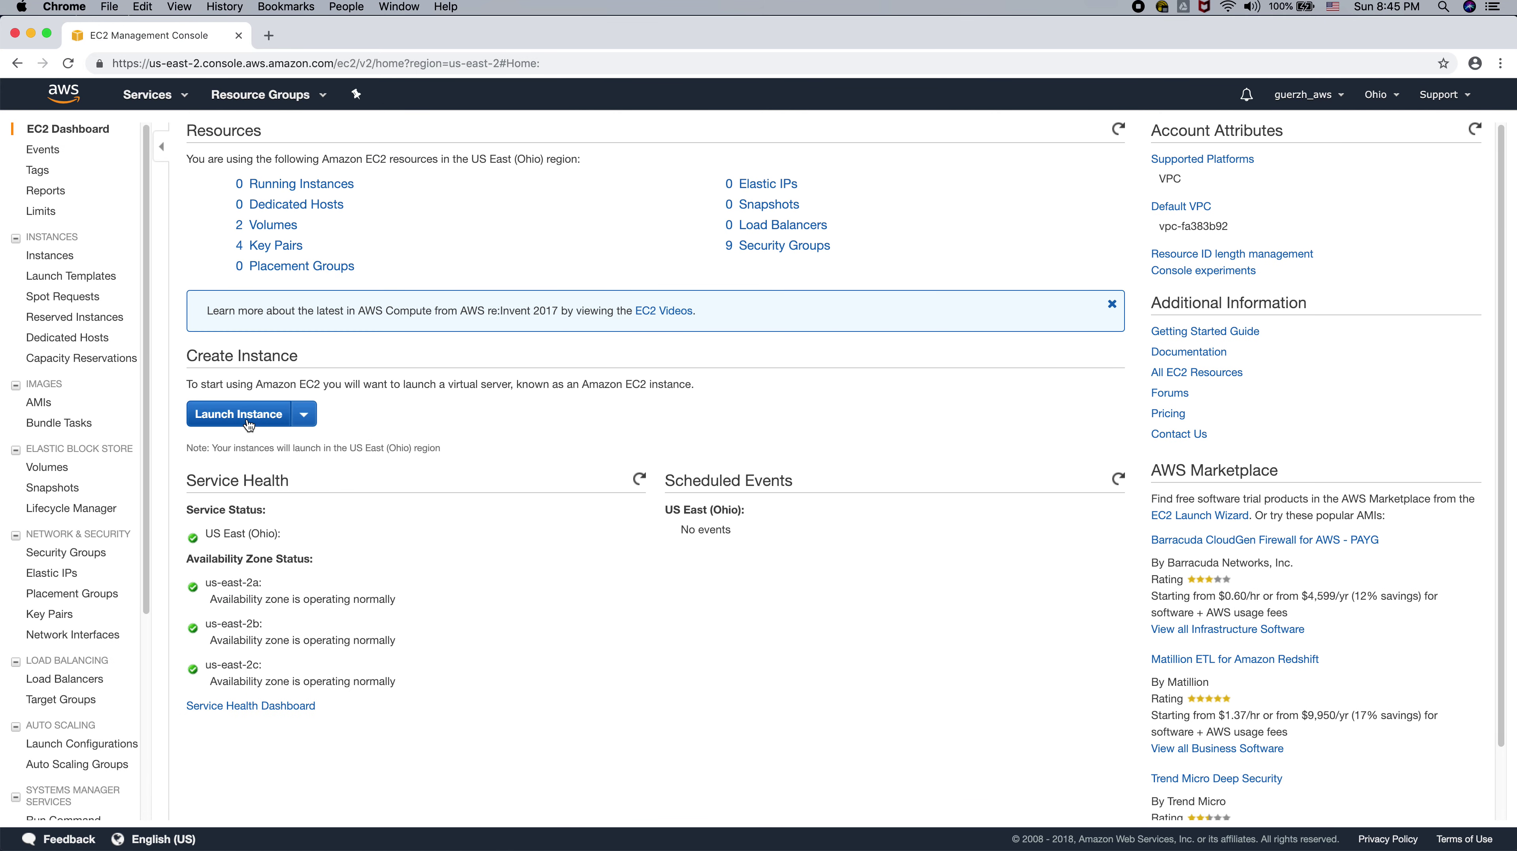
pyautogui.click(249, 427)
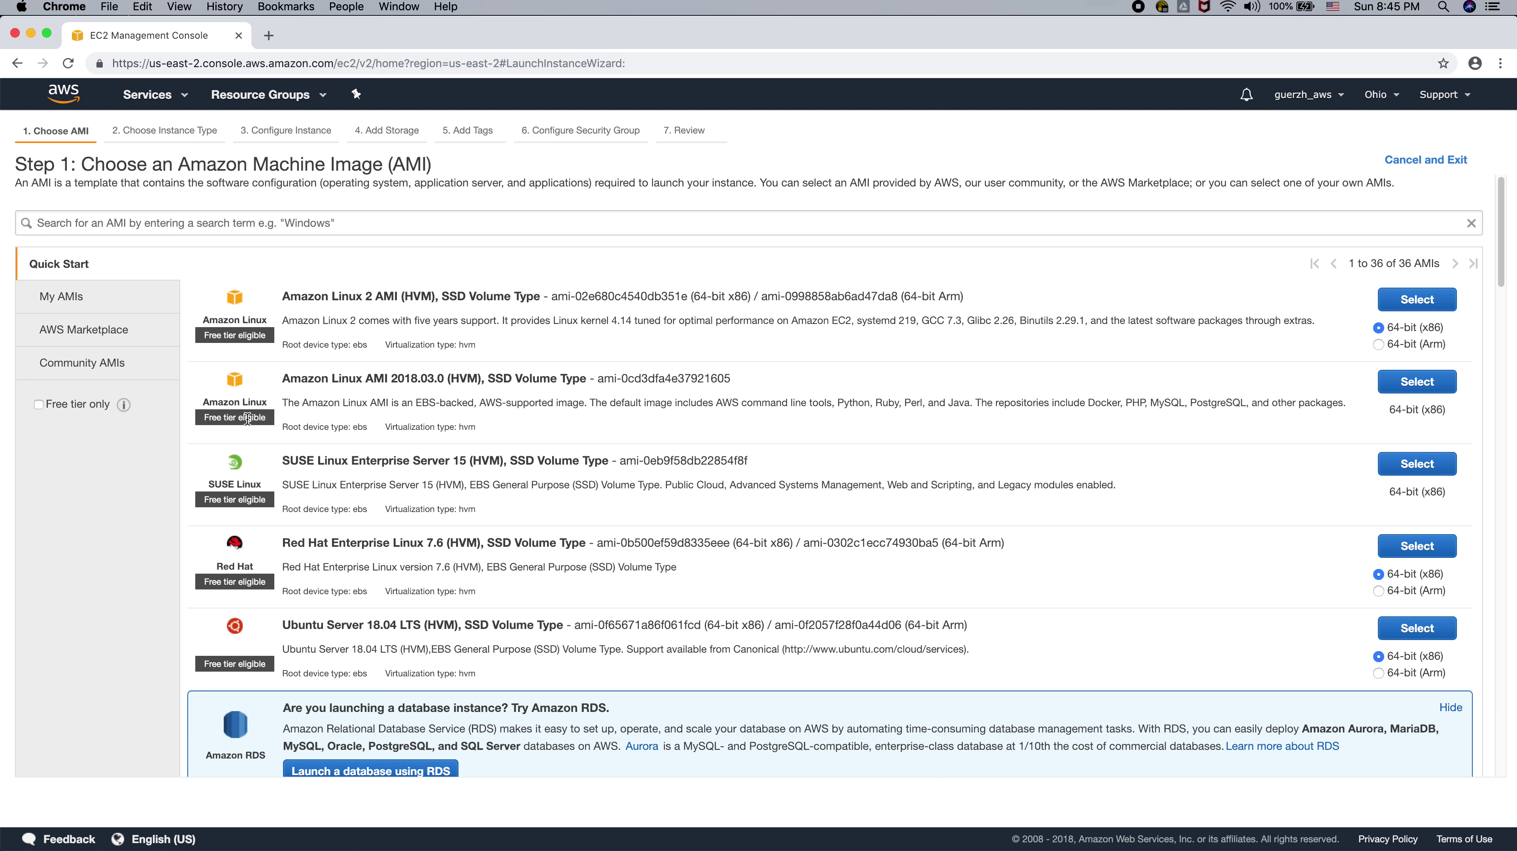
# - Search the community AMIs for rstudio and select the RStudio-1.1.456_R-3.5.1_CUDA-9.0_cuDNN-7.2.1_ubuntu-16.04-LTS-64bit image
pyautogui.click(116, 368)
pyautogui.click(340, 222)
pyautogui.write('rstudio')
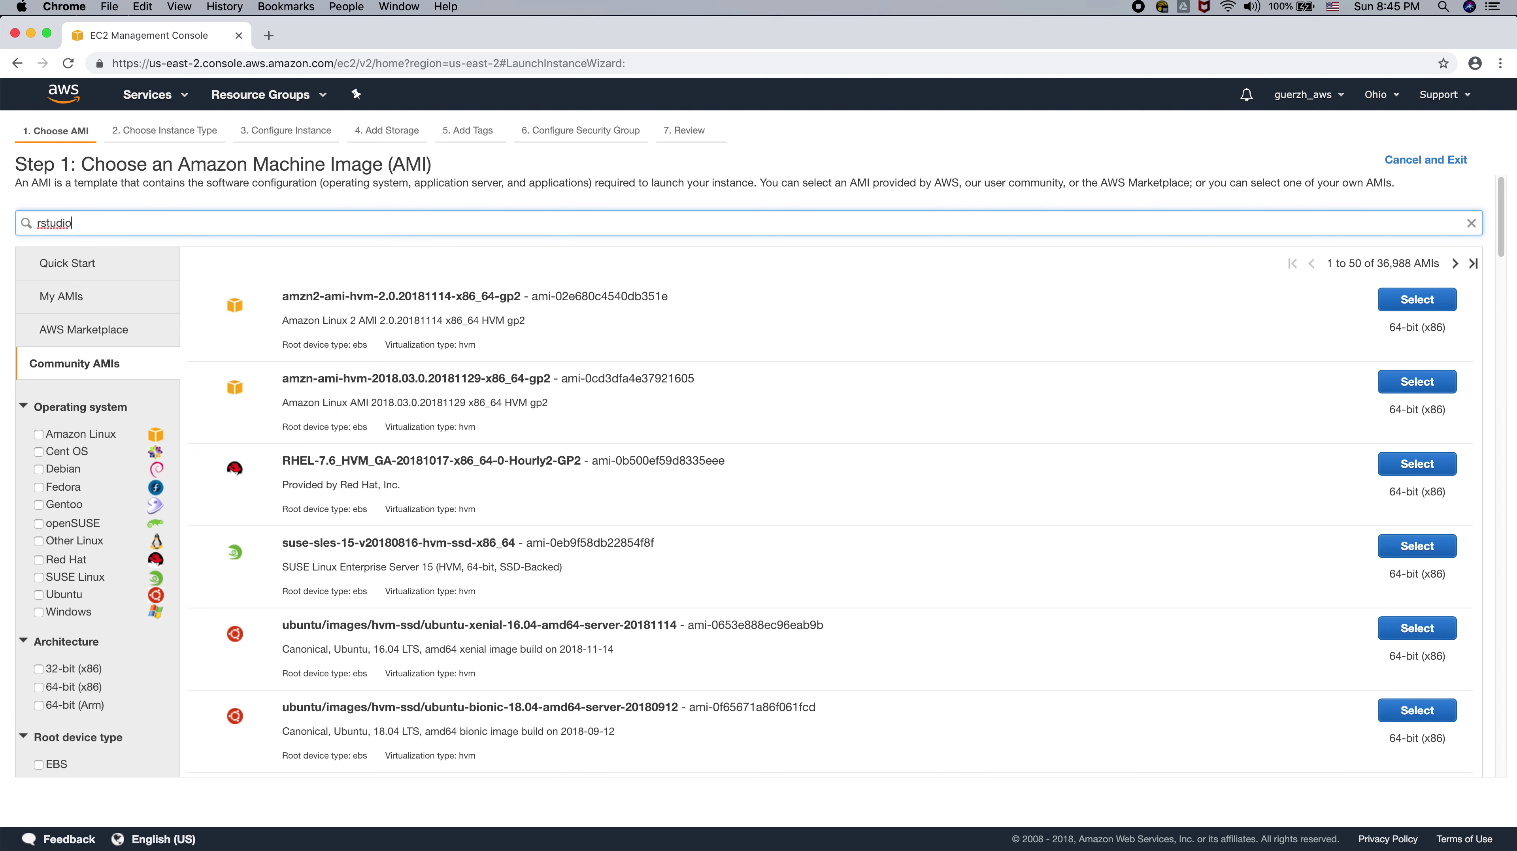
pyautogui.press('Return')
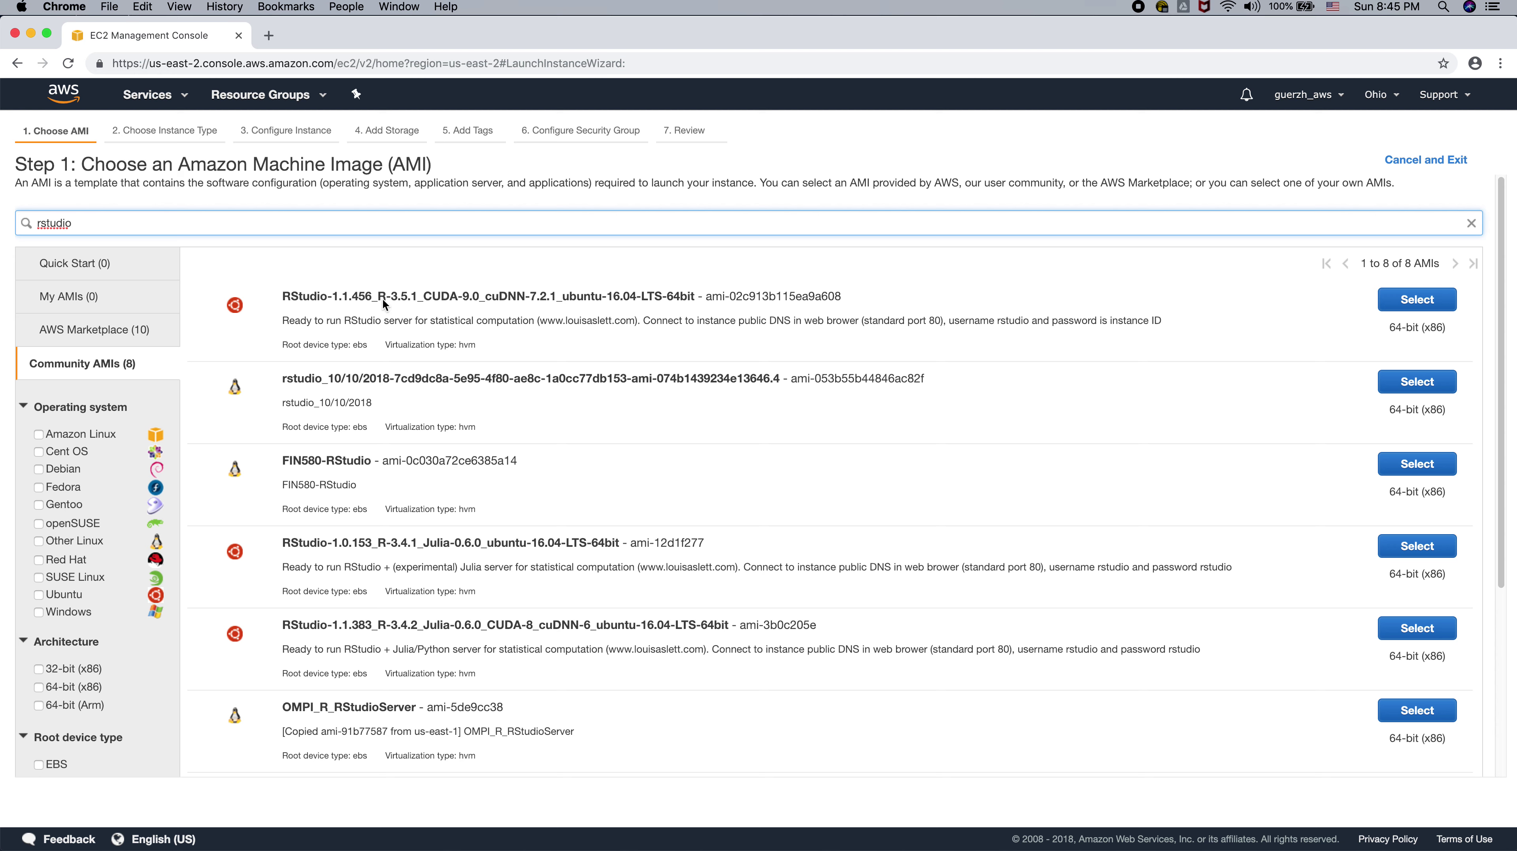
pyautogui.tripleClick(529, 298)
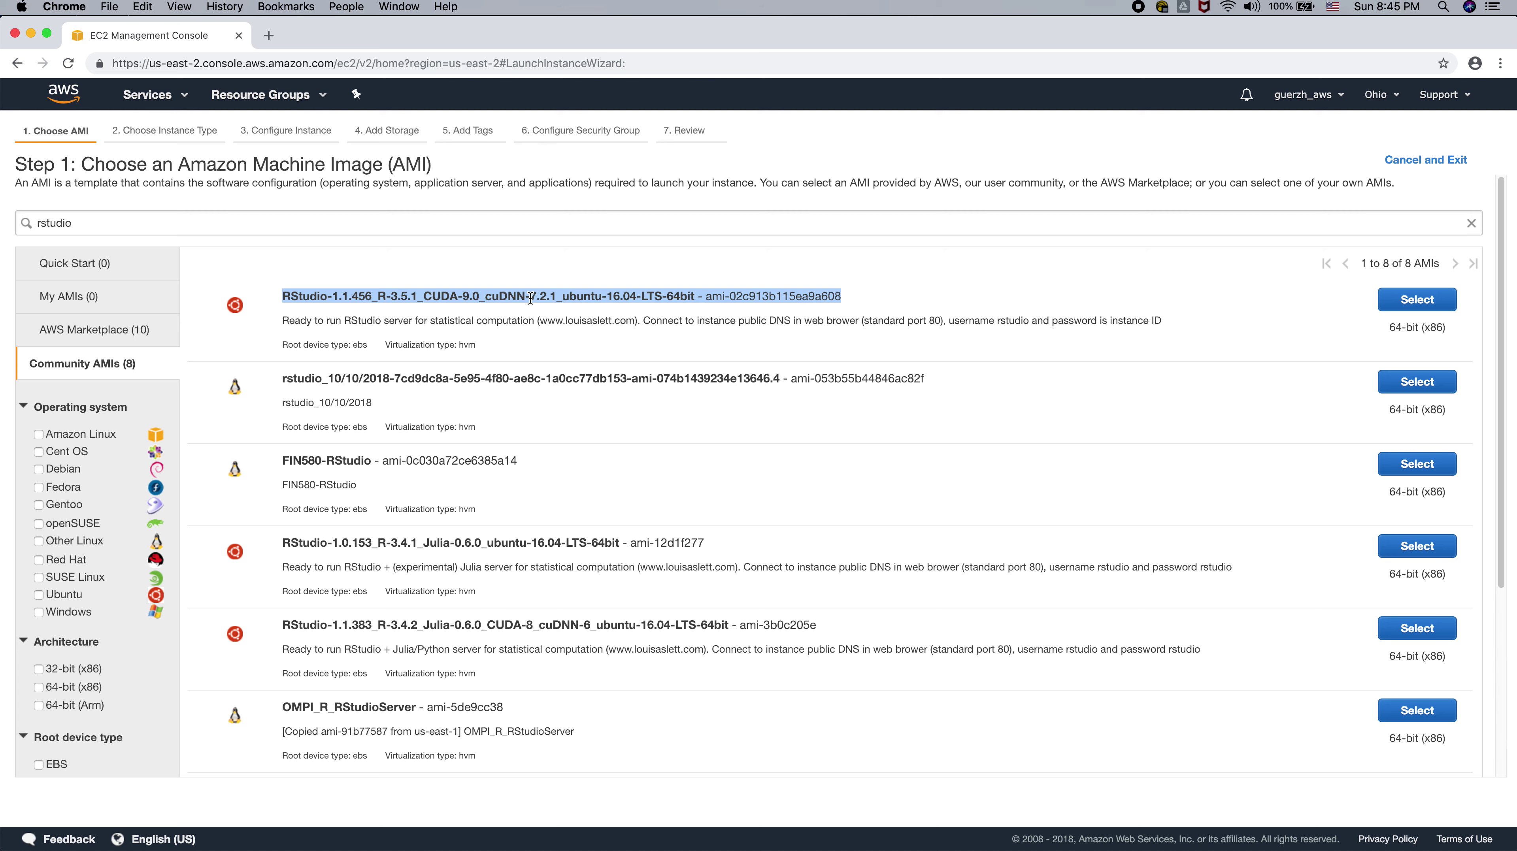
pyautogui.click(531, 298)
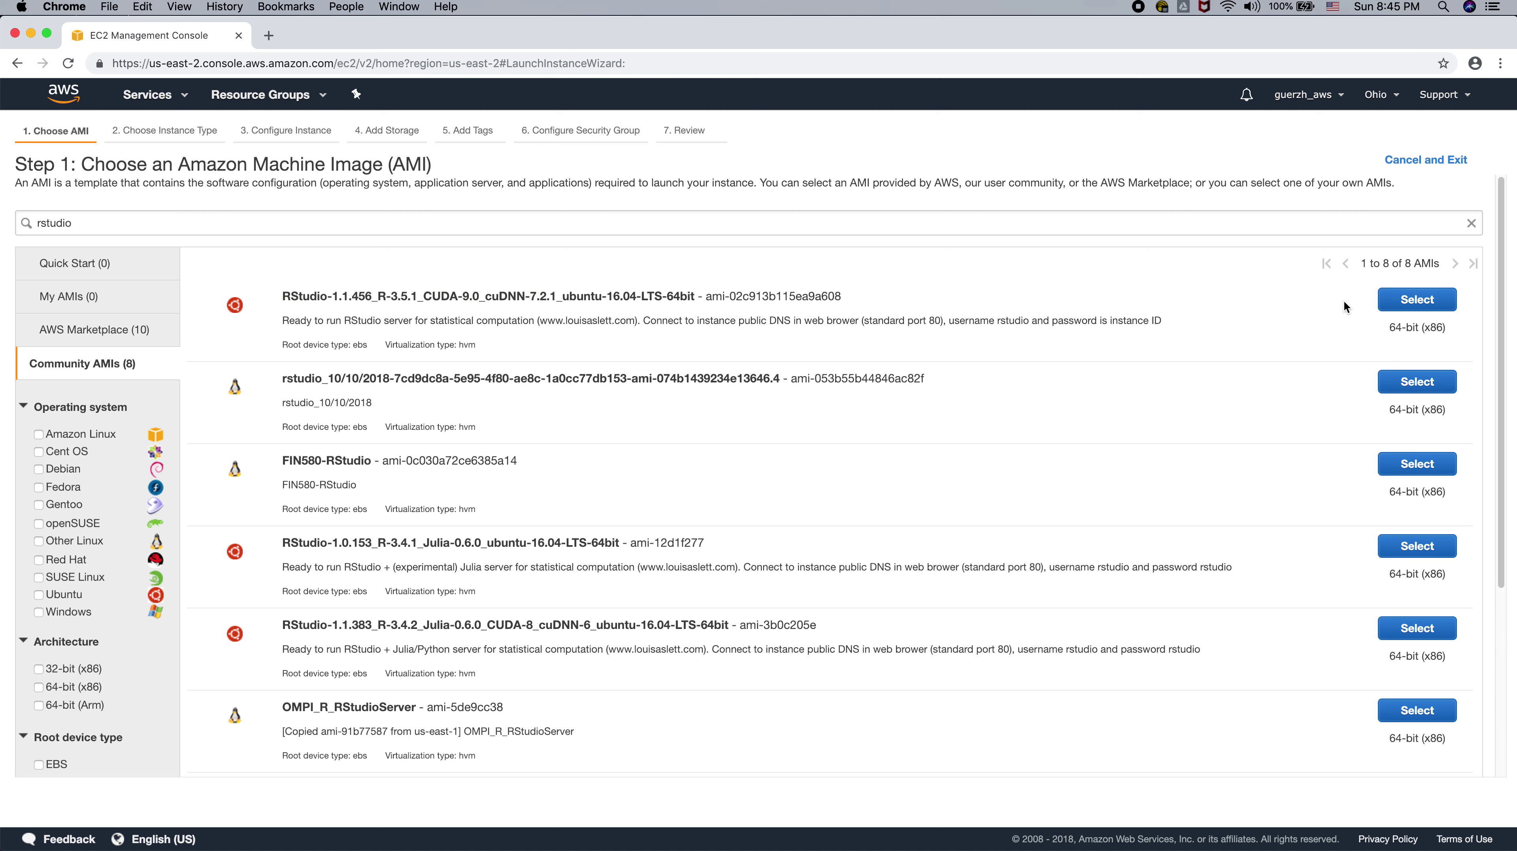
pyautogui.click(1417, 300)
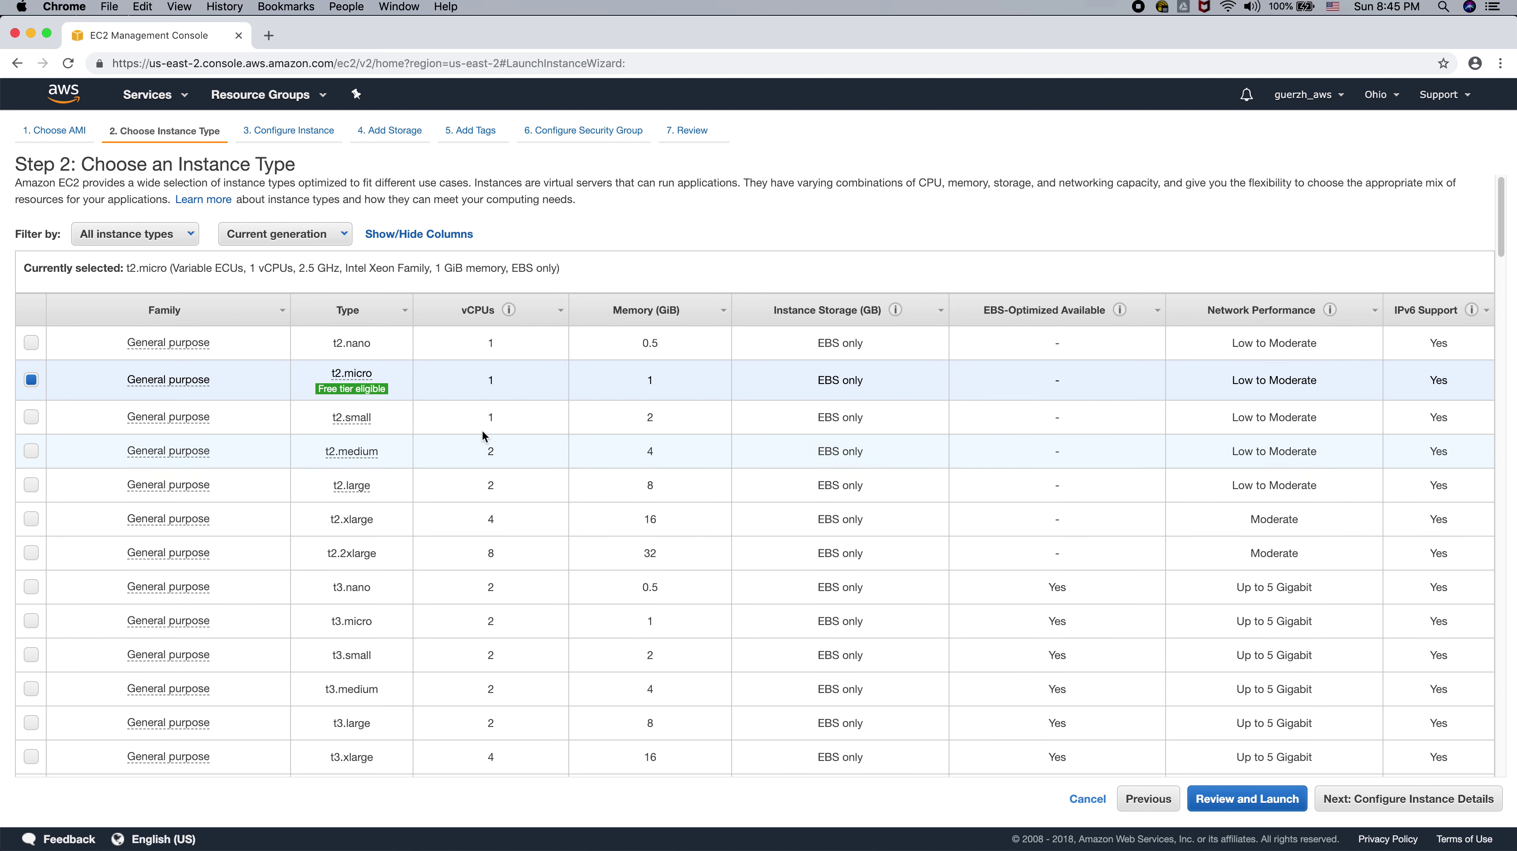
# - Choose the t2.medium instance type and accept the default instance details and storage, without adding tags
pyautogui.moveTo(317, 376)
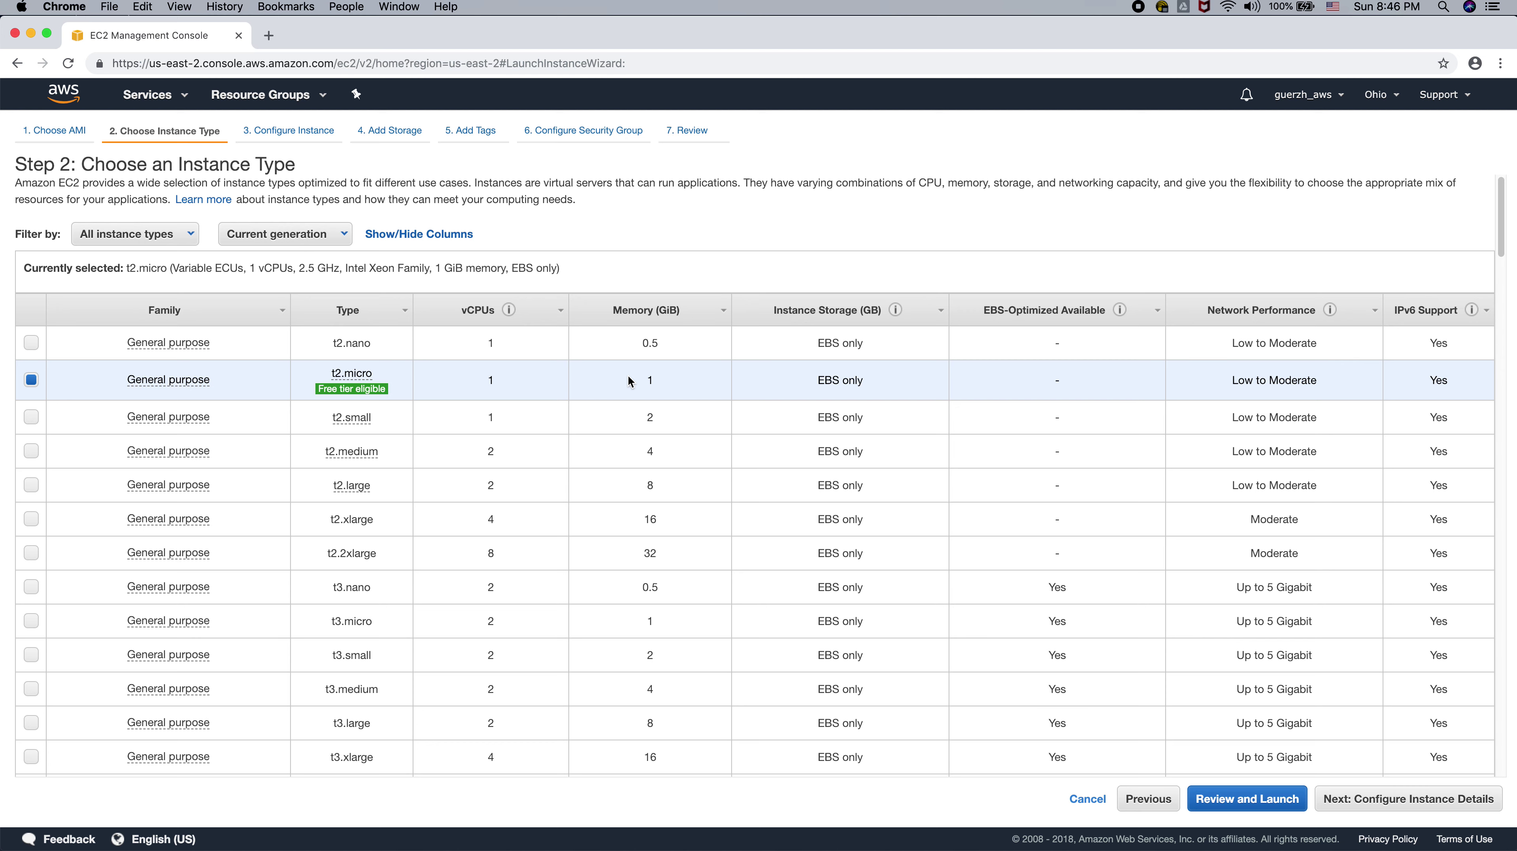
pyautogui.click(35, 452)
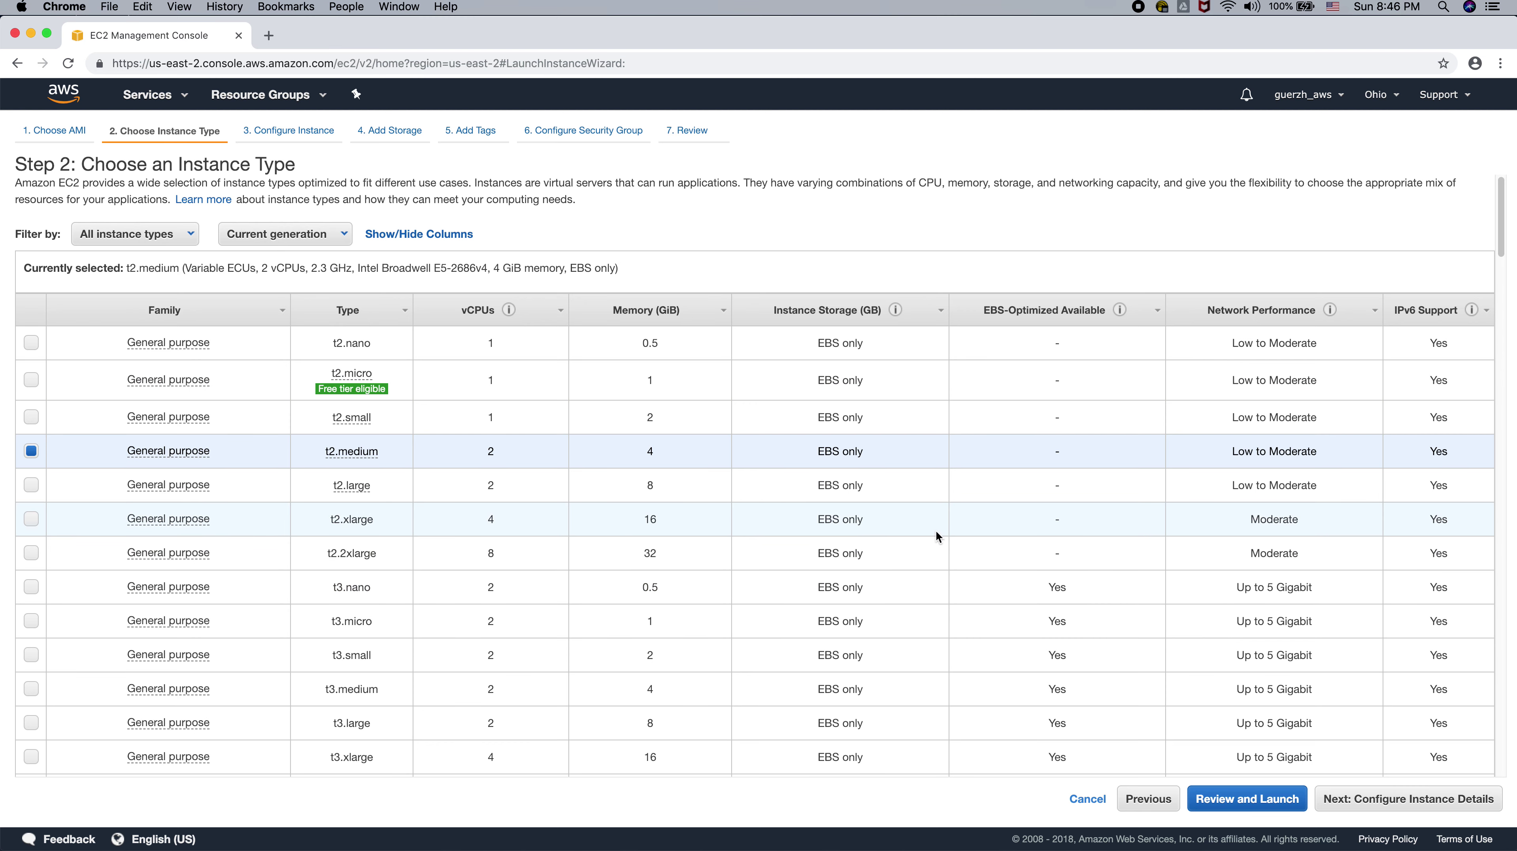
pyautogui.click(1400, 802)
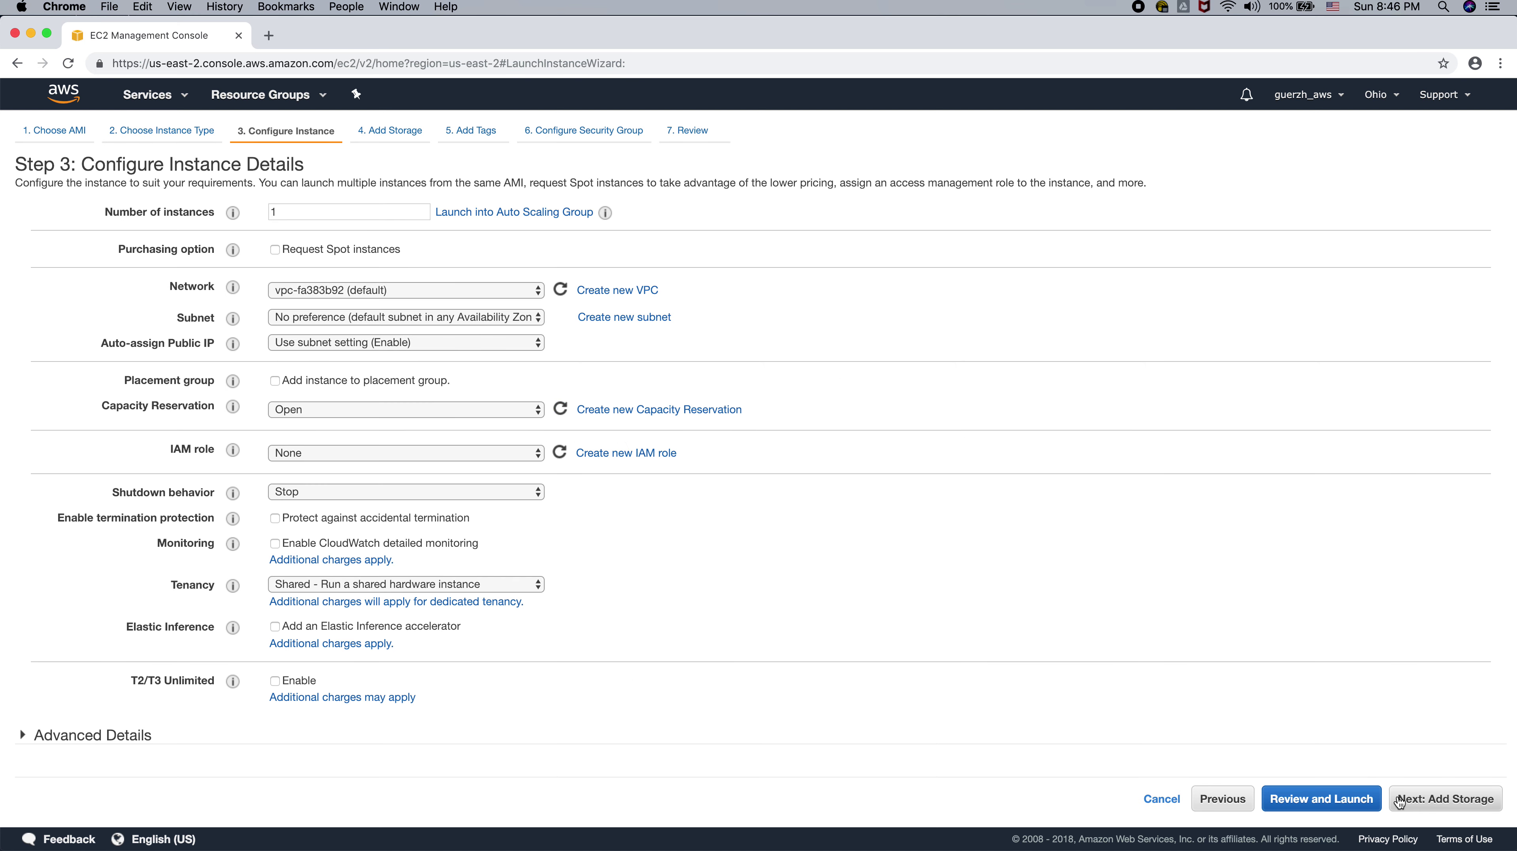
pyautogui.click(1399, 802)
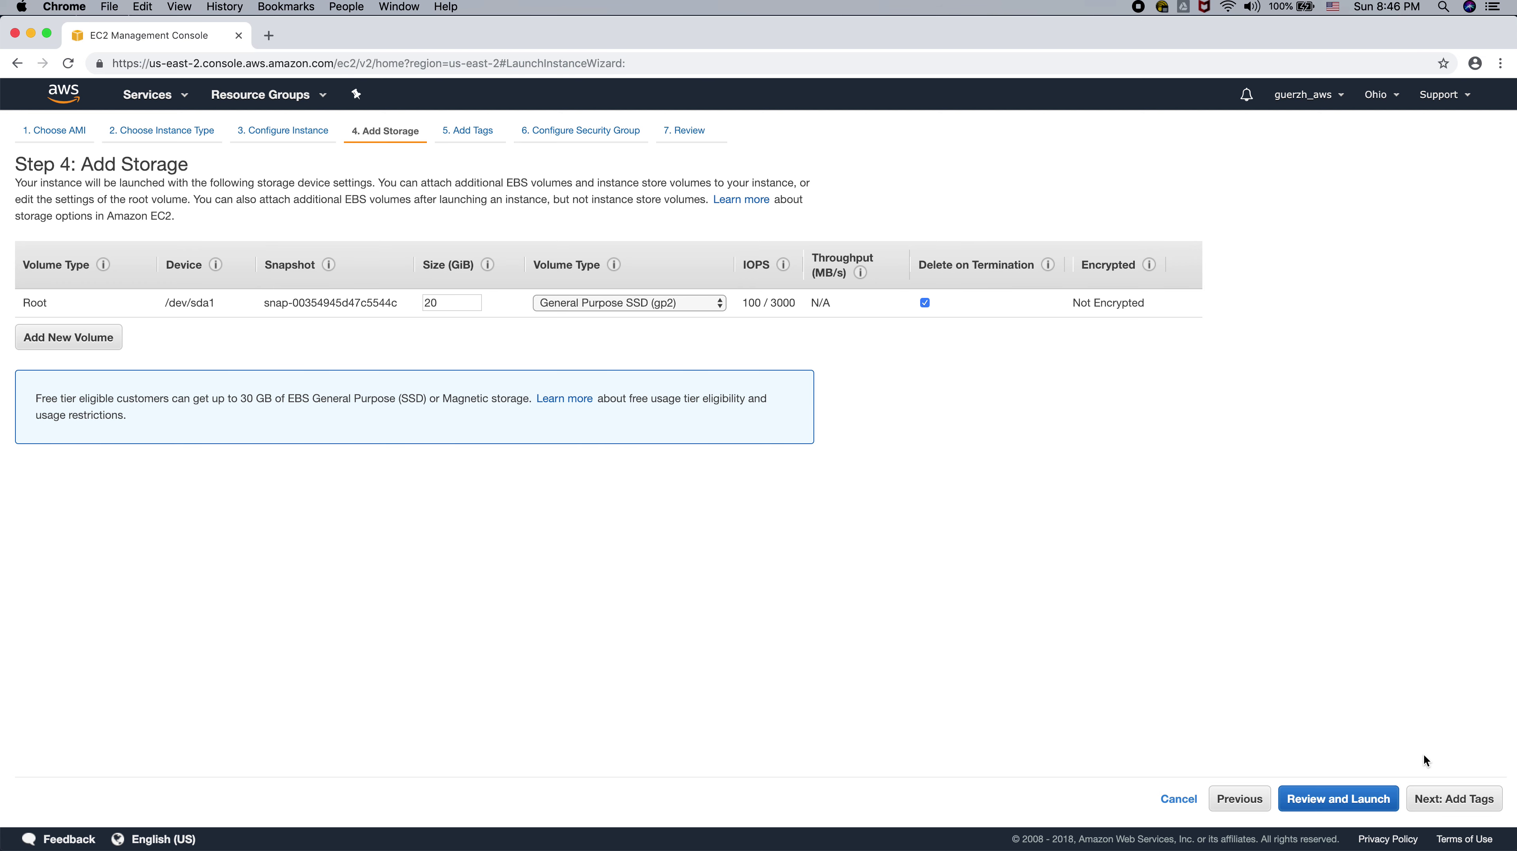
pyautogui.click(1453, 798)
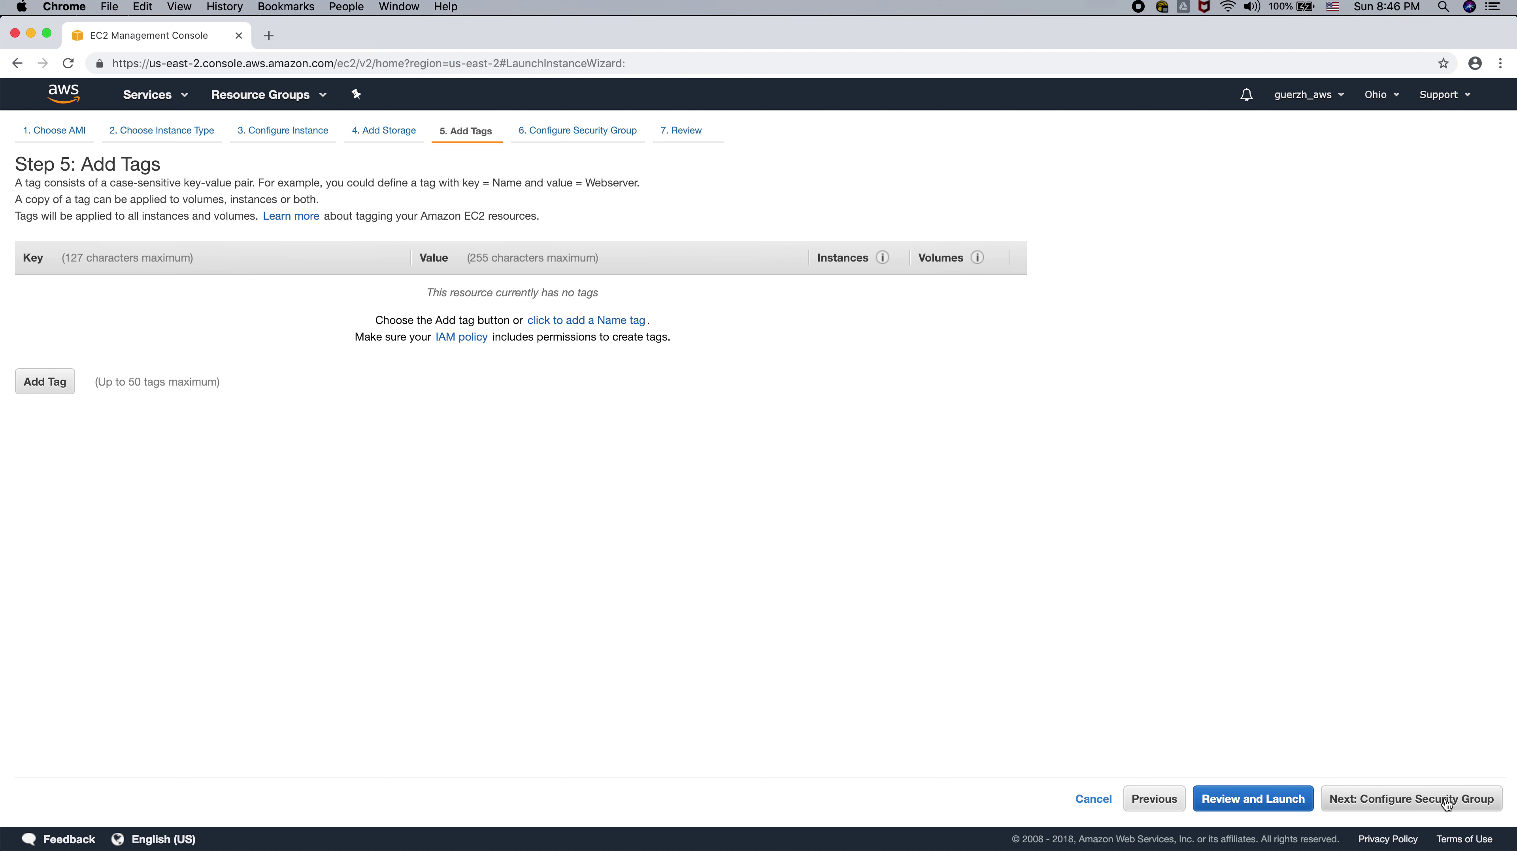
pyautogui.click(1447, 800)
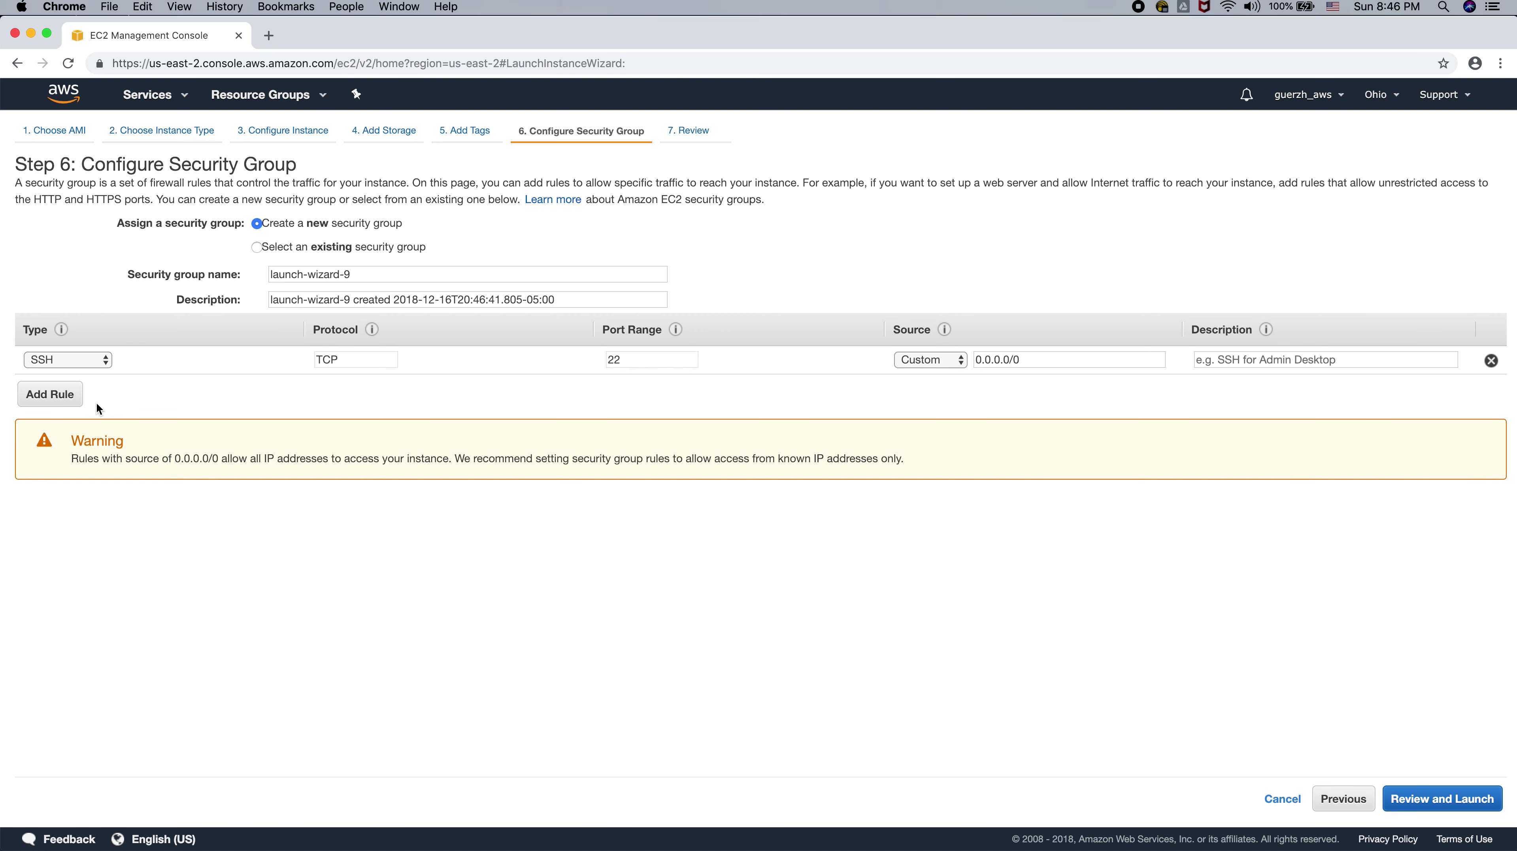
# - Add an HTTP rule to the new security group and proceed to the launch review
pyautogui.click(49, 400)
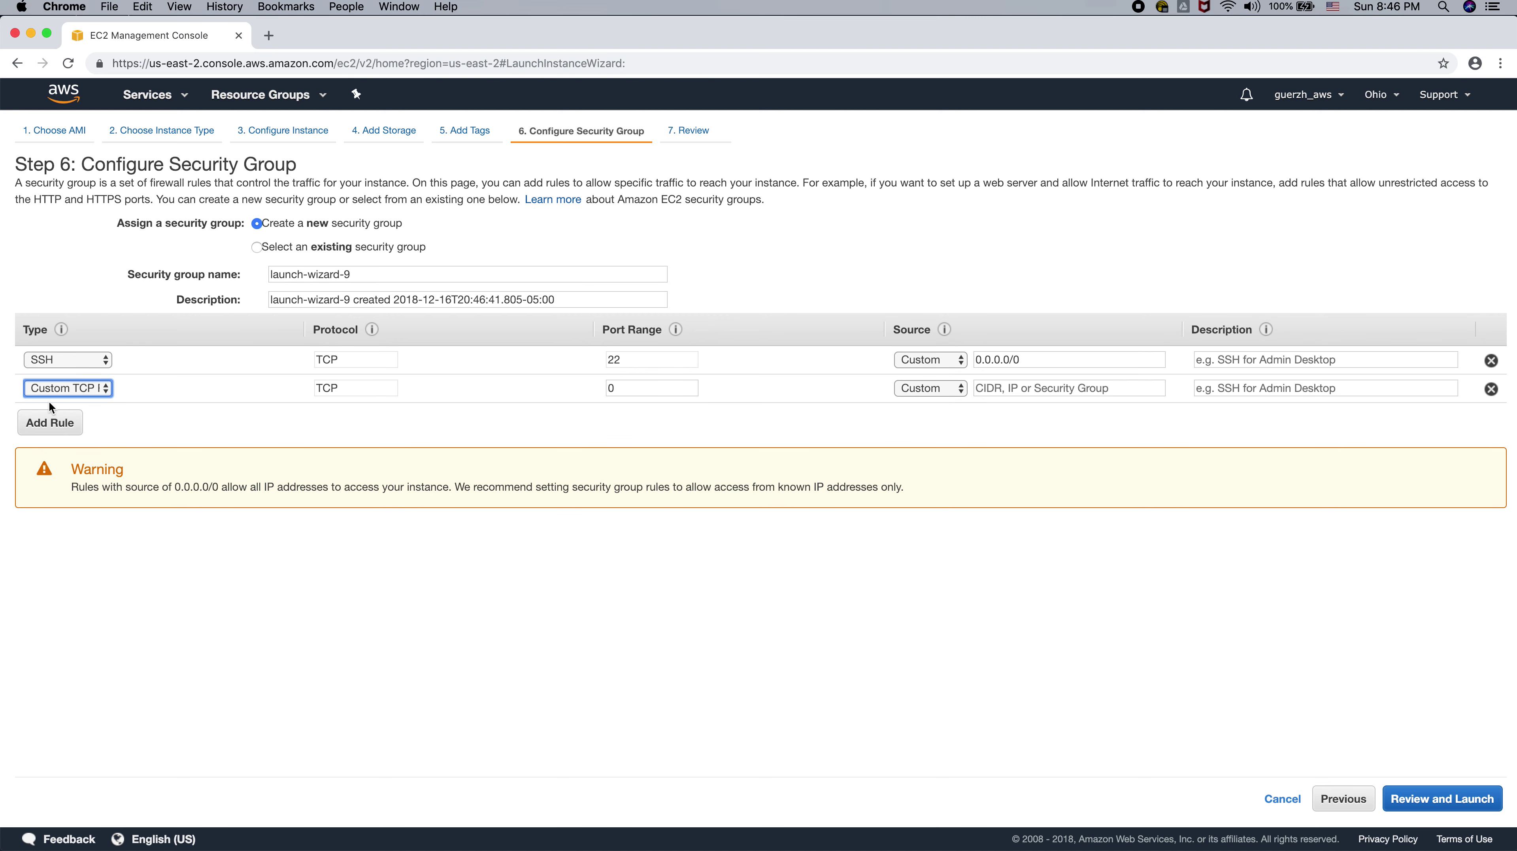
pyautogui.click(85, 389)
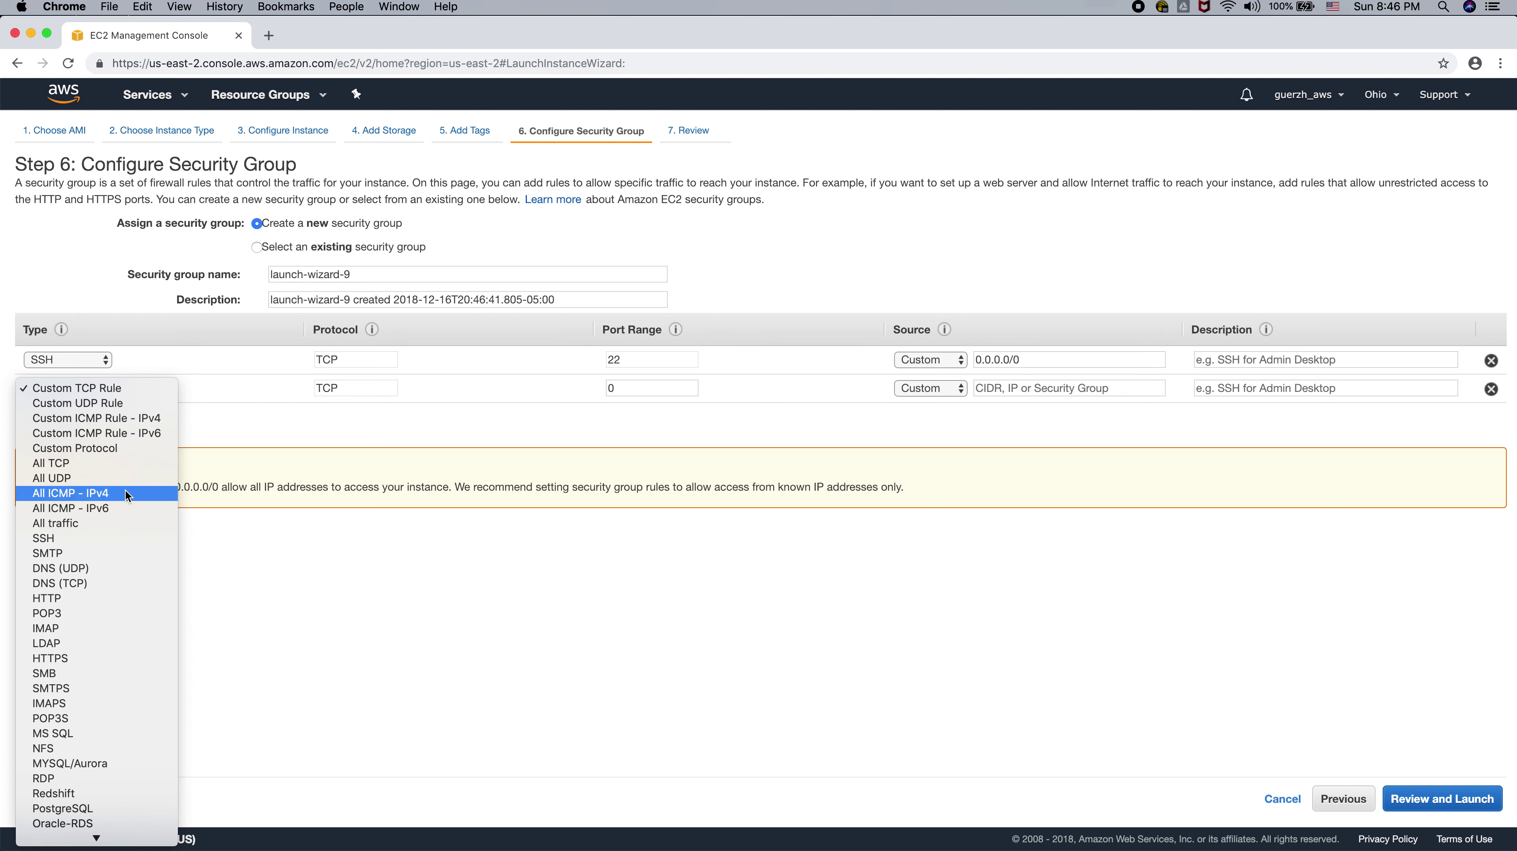
pyautogui.click(143, 599)
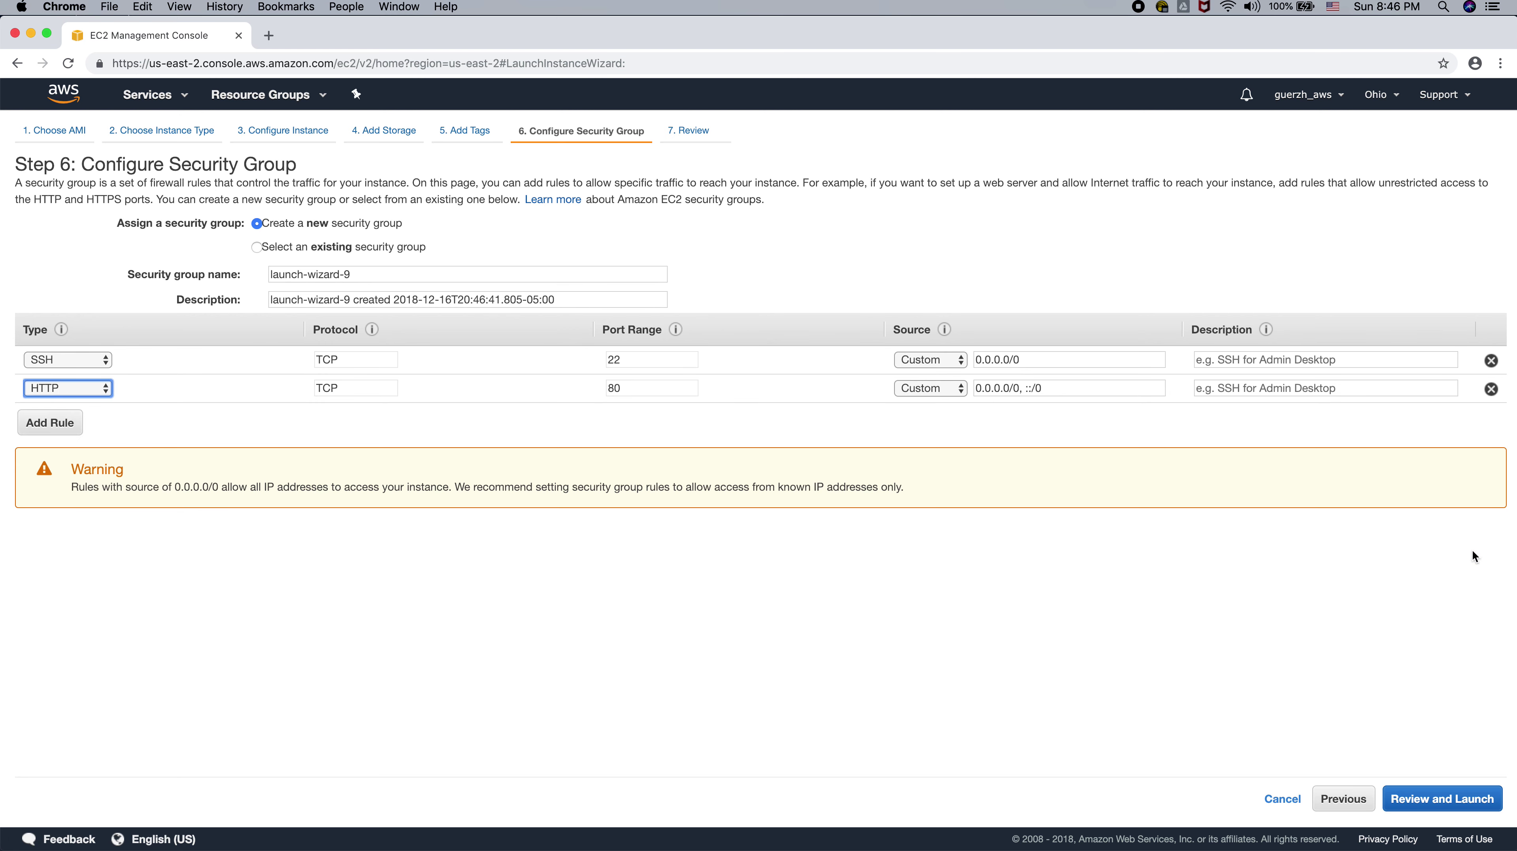
pyautogui.click(1462, 801)
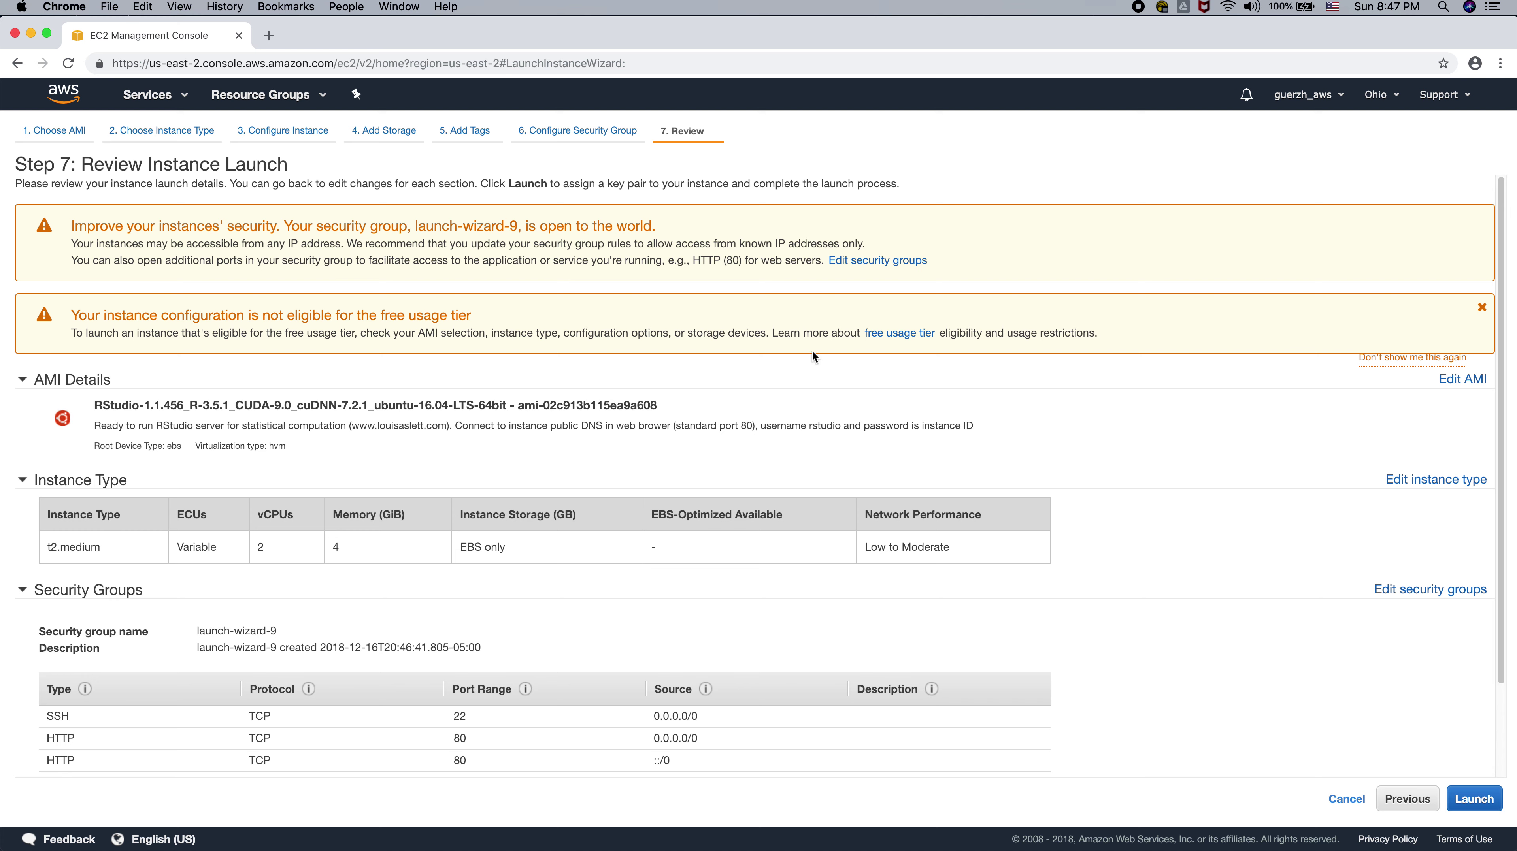
# - Proceed from the review to launching, create a new key pair named awsp5, and download it
pyautogui.scroll(-3, 1099, 466)
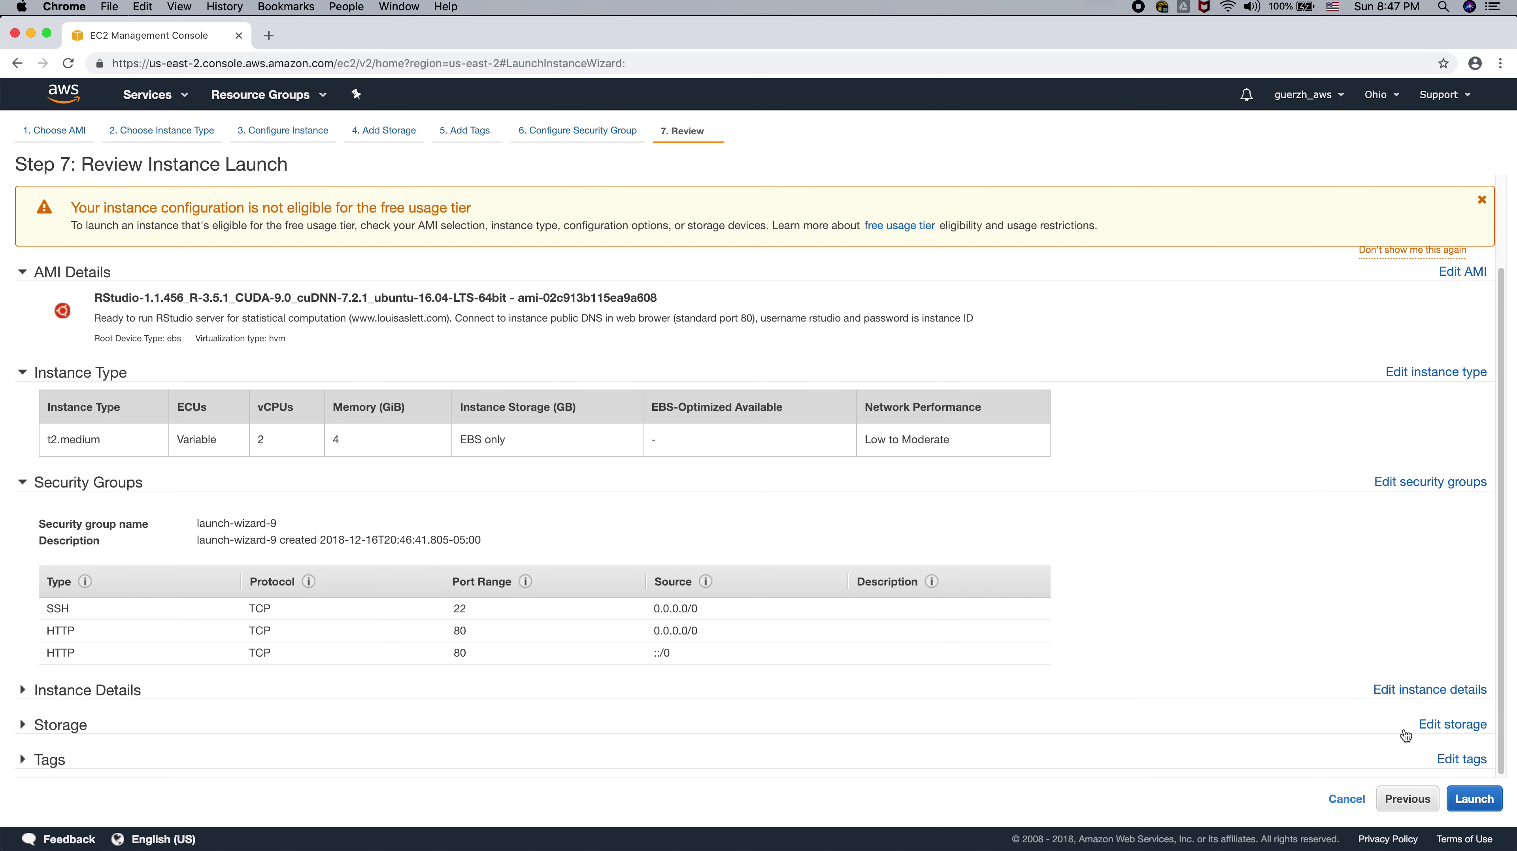
pyautogui.click(1462, 799)
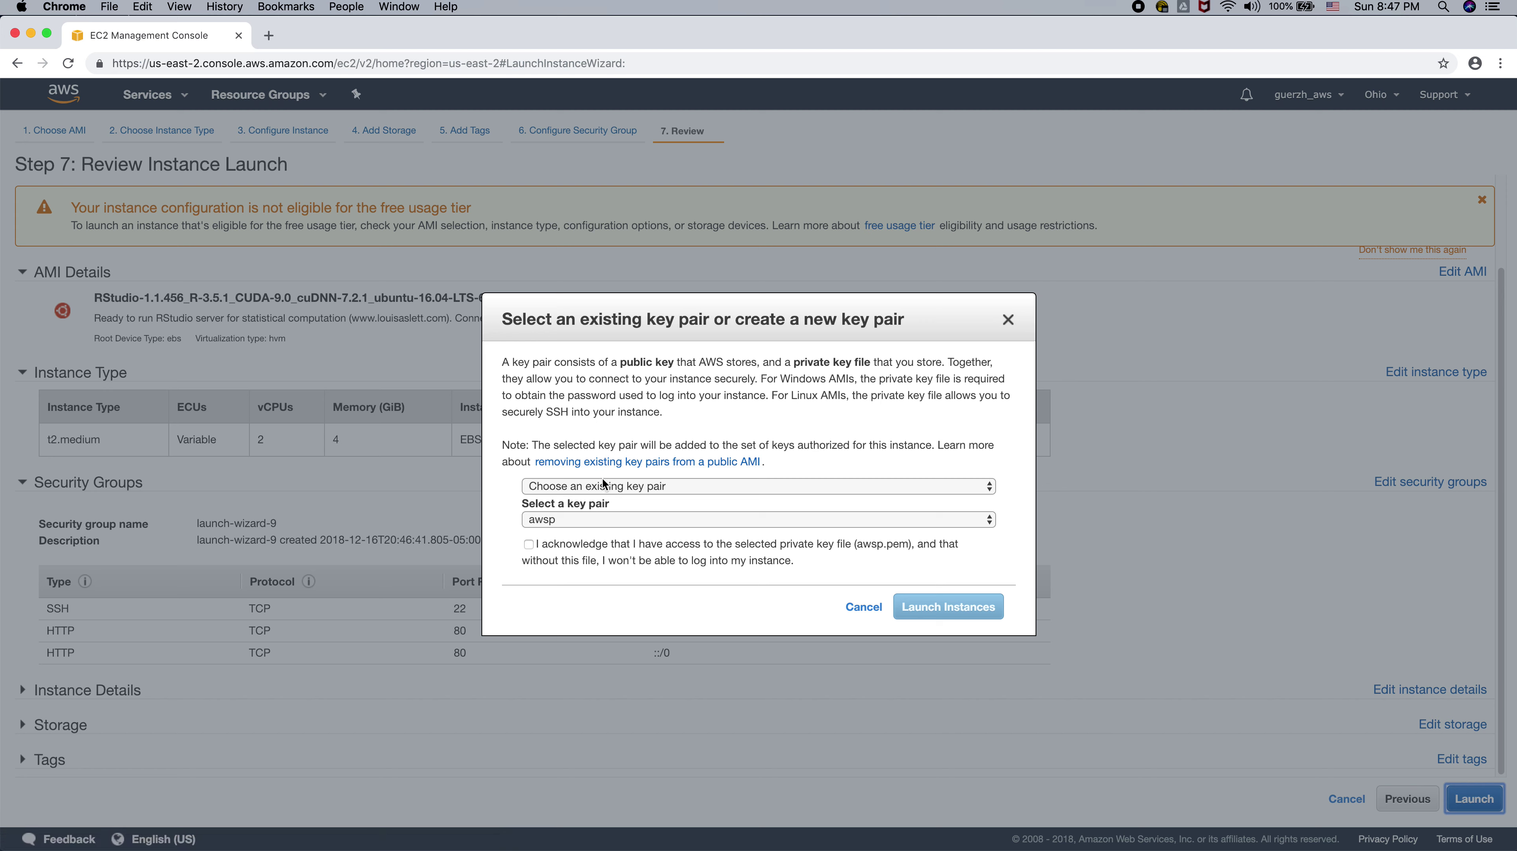
pyautogui.click(673, 486)
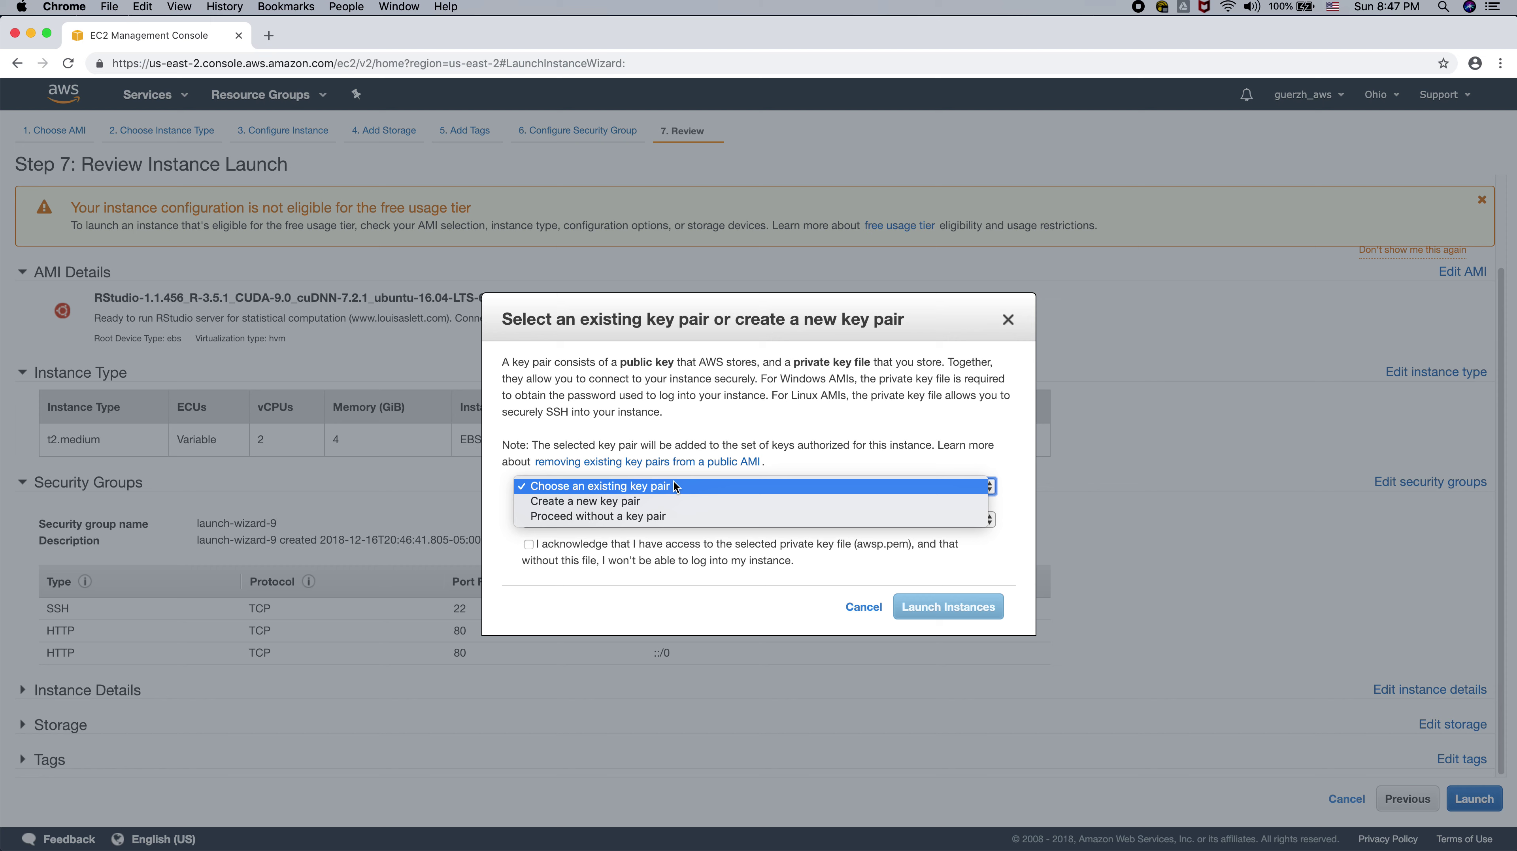
pyautogui.click(666, 500)
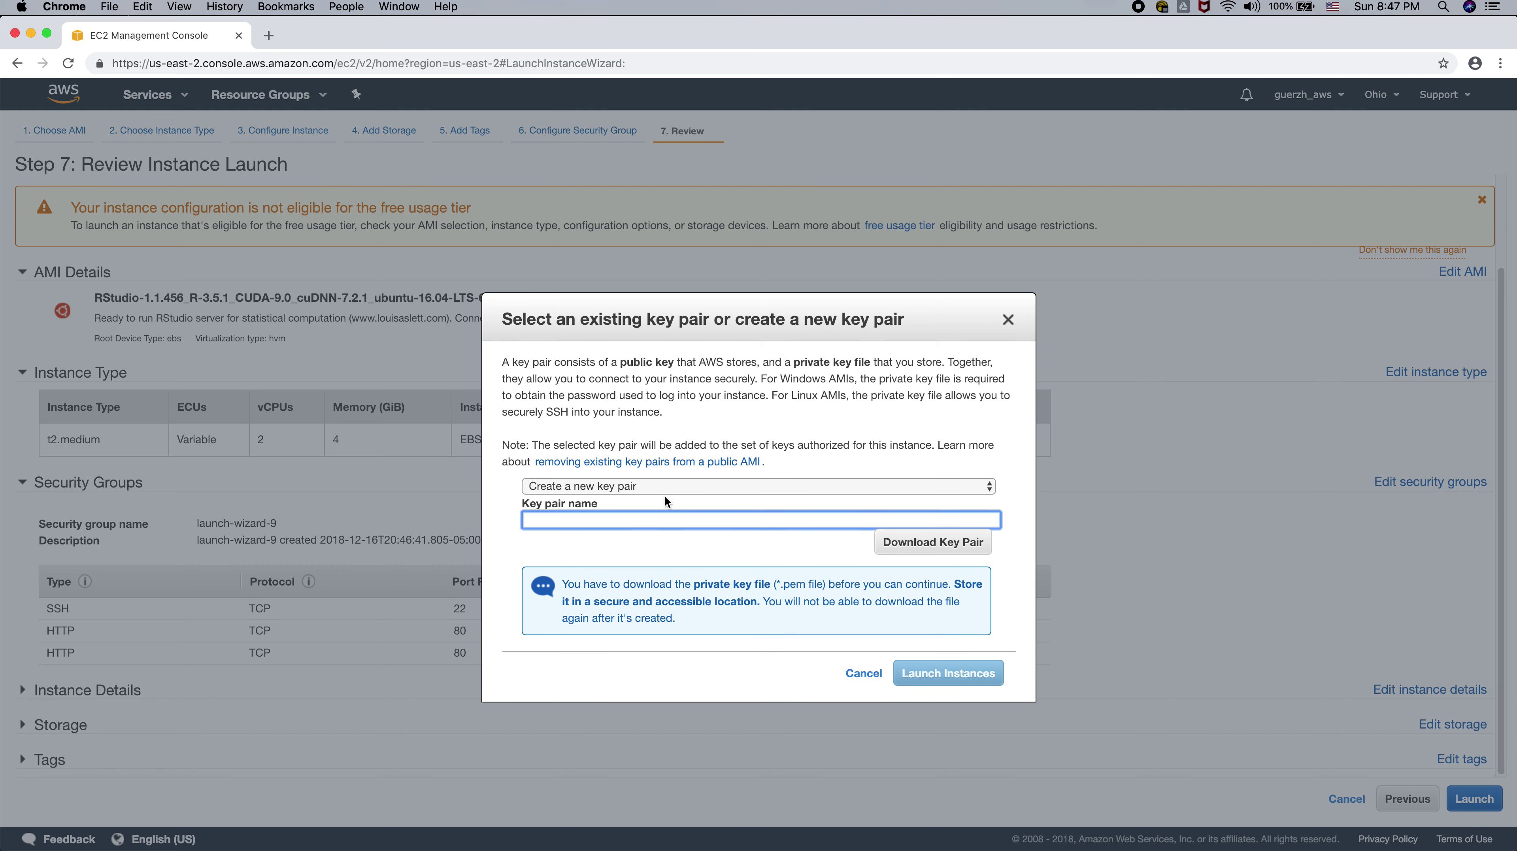
pyautogui.write('awsp5')
pyautogui.click(916, 543)
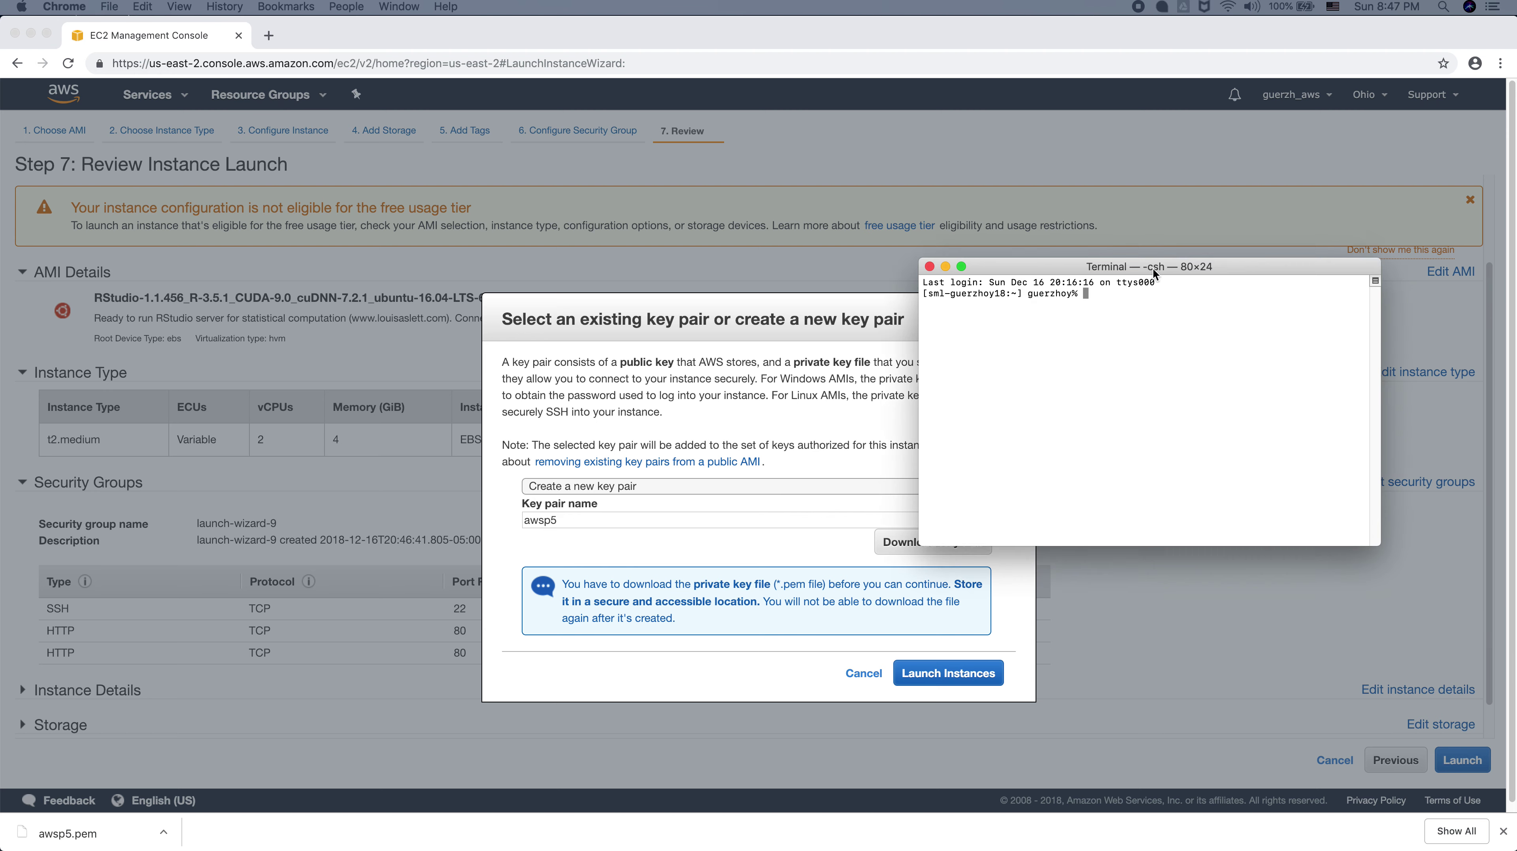
# - In Terminal, change to the ~/Downloads/ directory and list awsp5.pem to check the downloaded key file
pyautogui.moveTo(1150, 253); pyautogui.dragTo(527, 229)
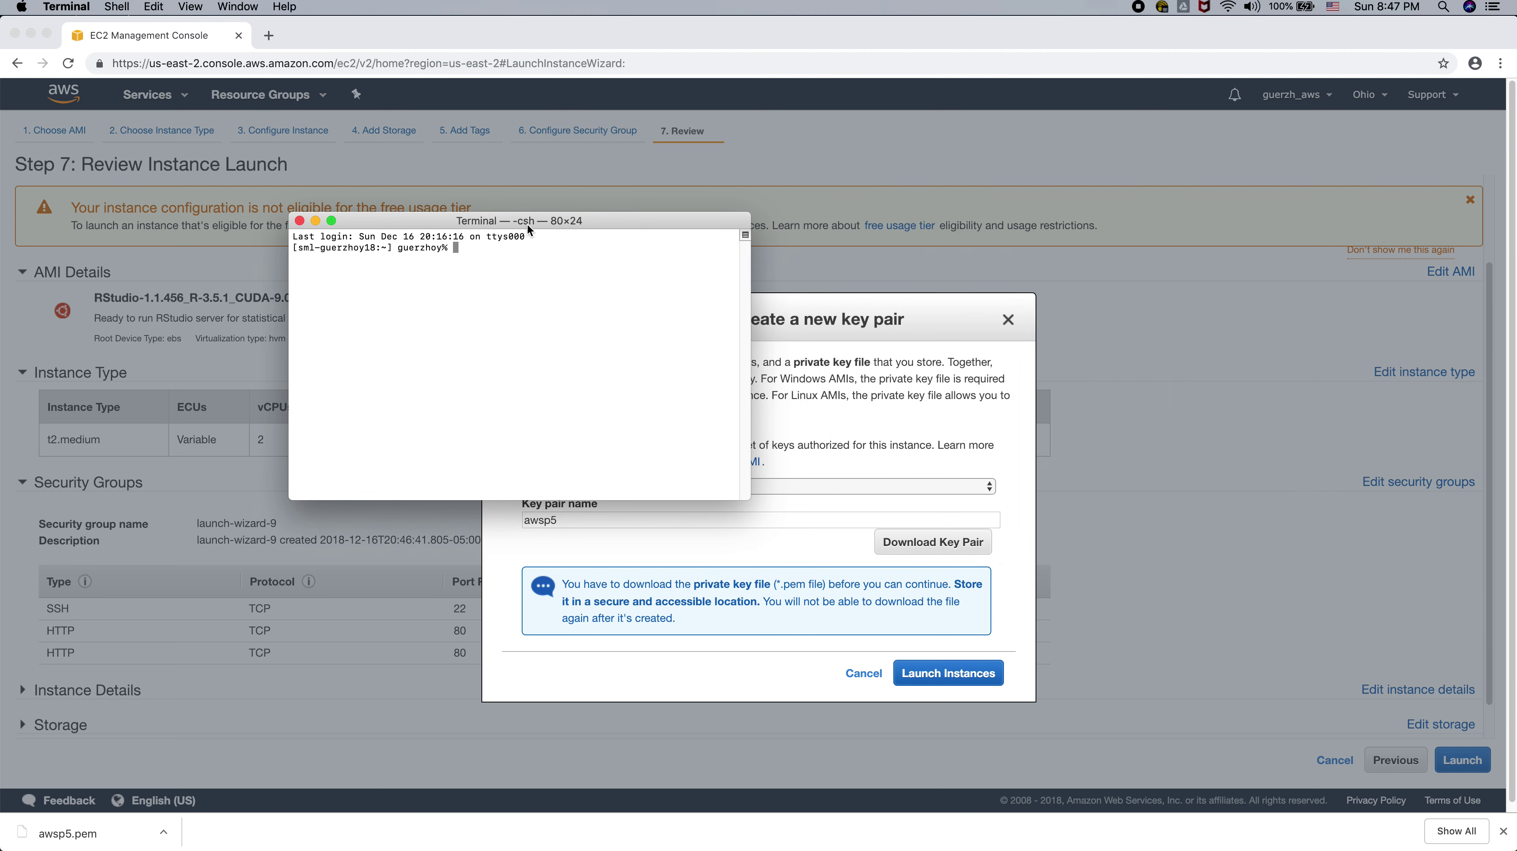
pyautogui.write('cd ~/Downloads/')
pyautogui.press('Return')
pyautogui.write('ls awsp5')
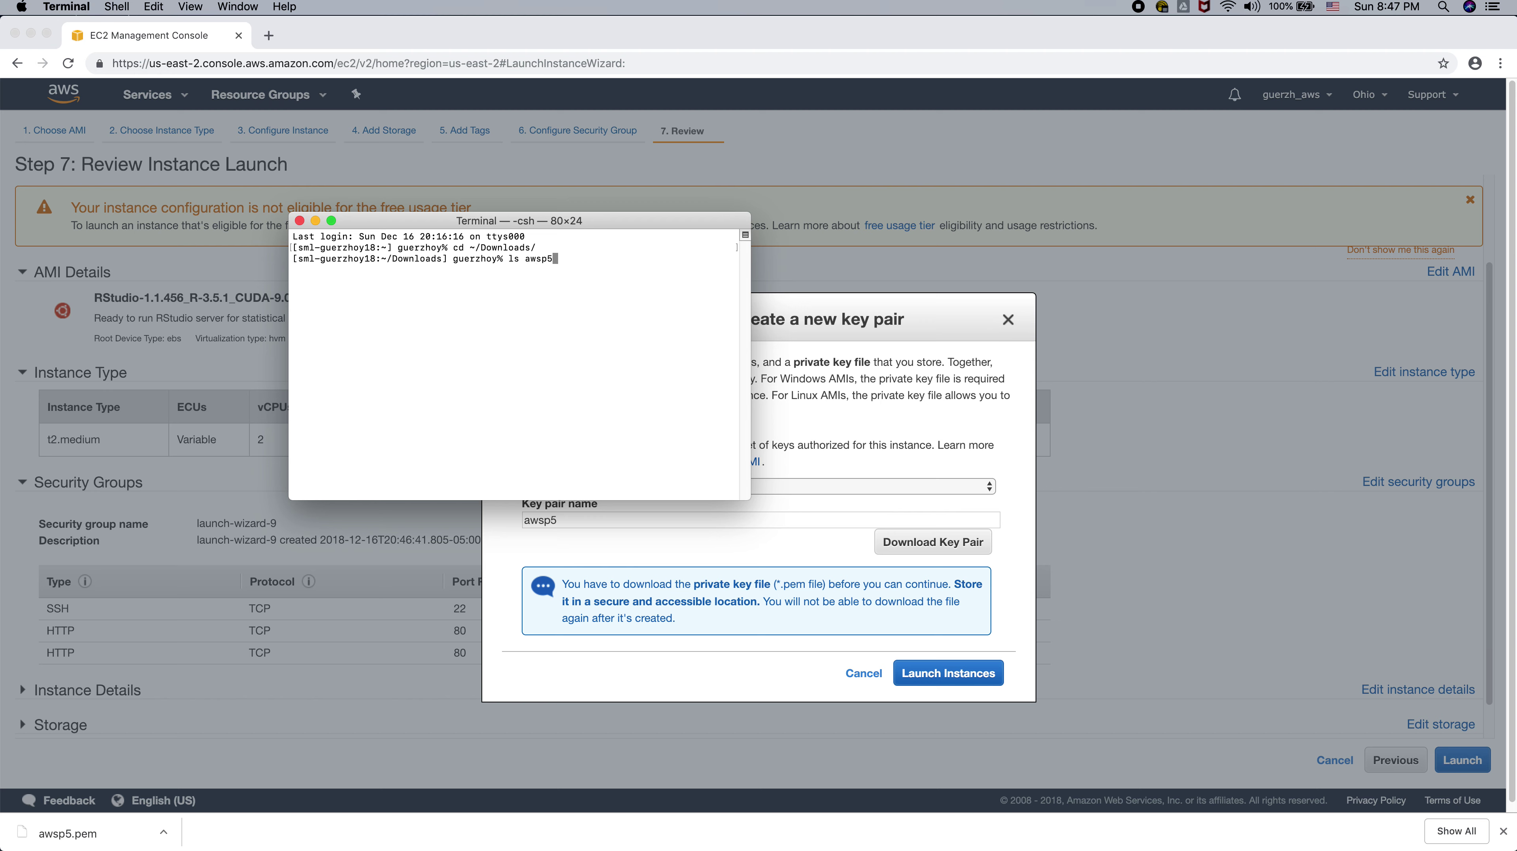
pyautogui.press('Tab')
pyautogui.press('Return')
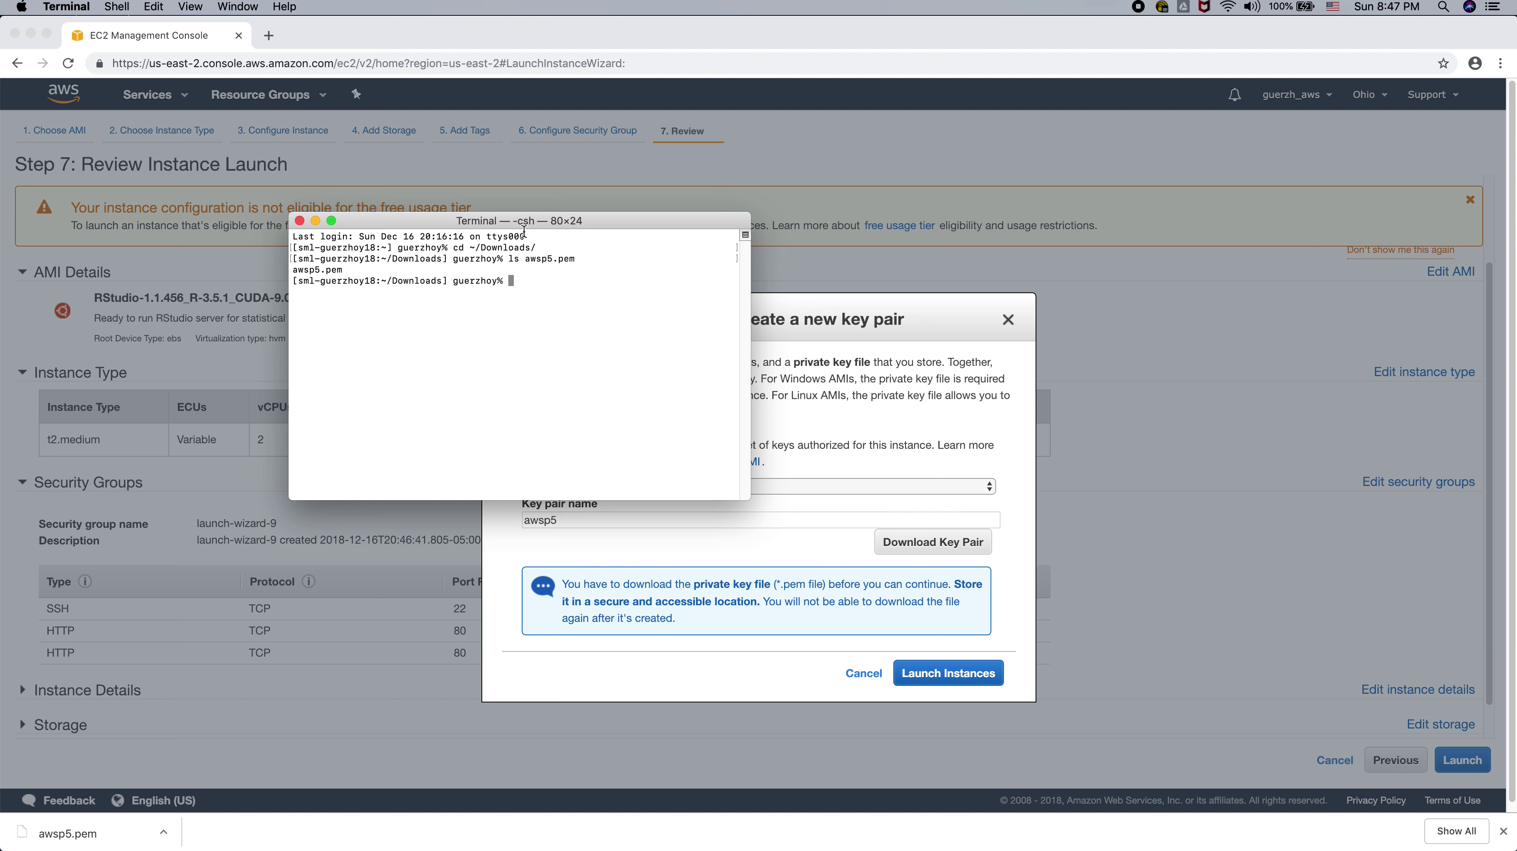
# - List the nonexistent name awsp5.pe for comparison and list awsp5.pem again to verify the key file
pyautogui.tripleClick(324, 270)
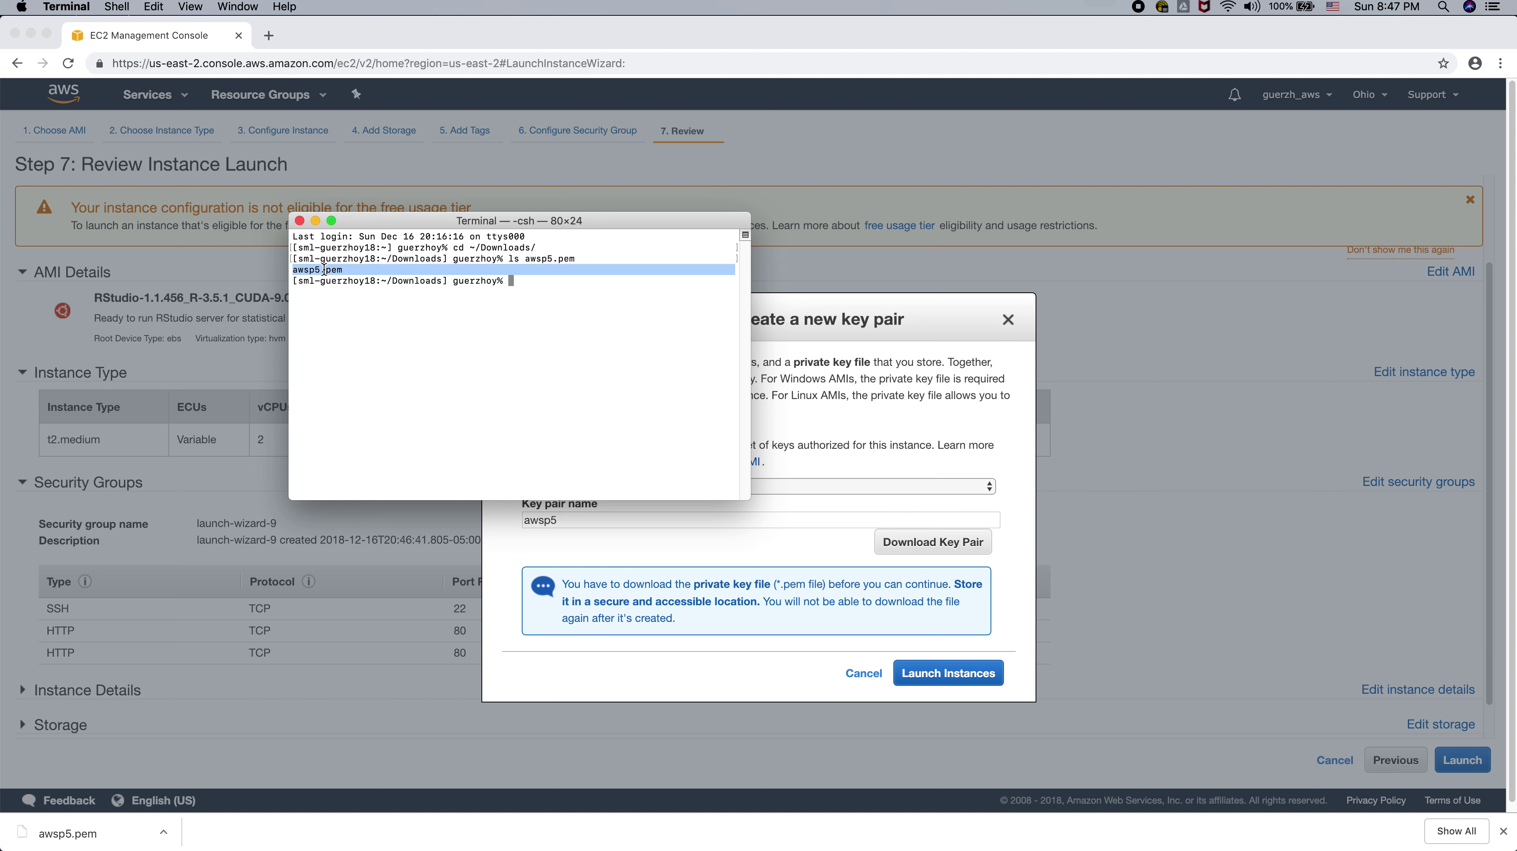
pyautogui.press('Up')
pyautogui.press('BackSpace')
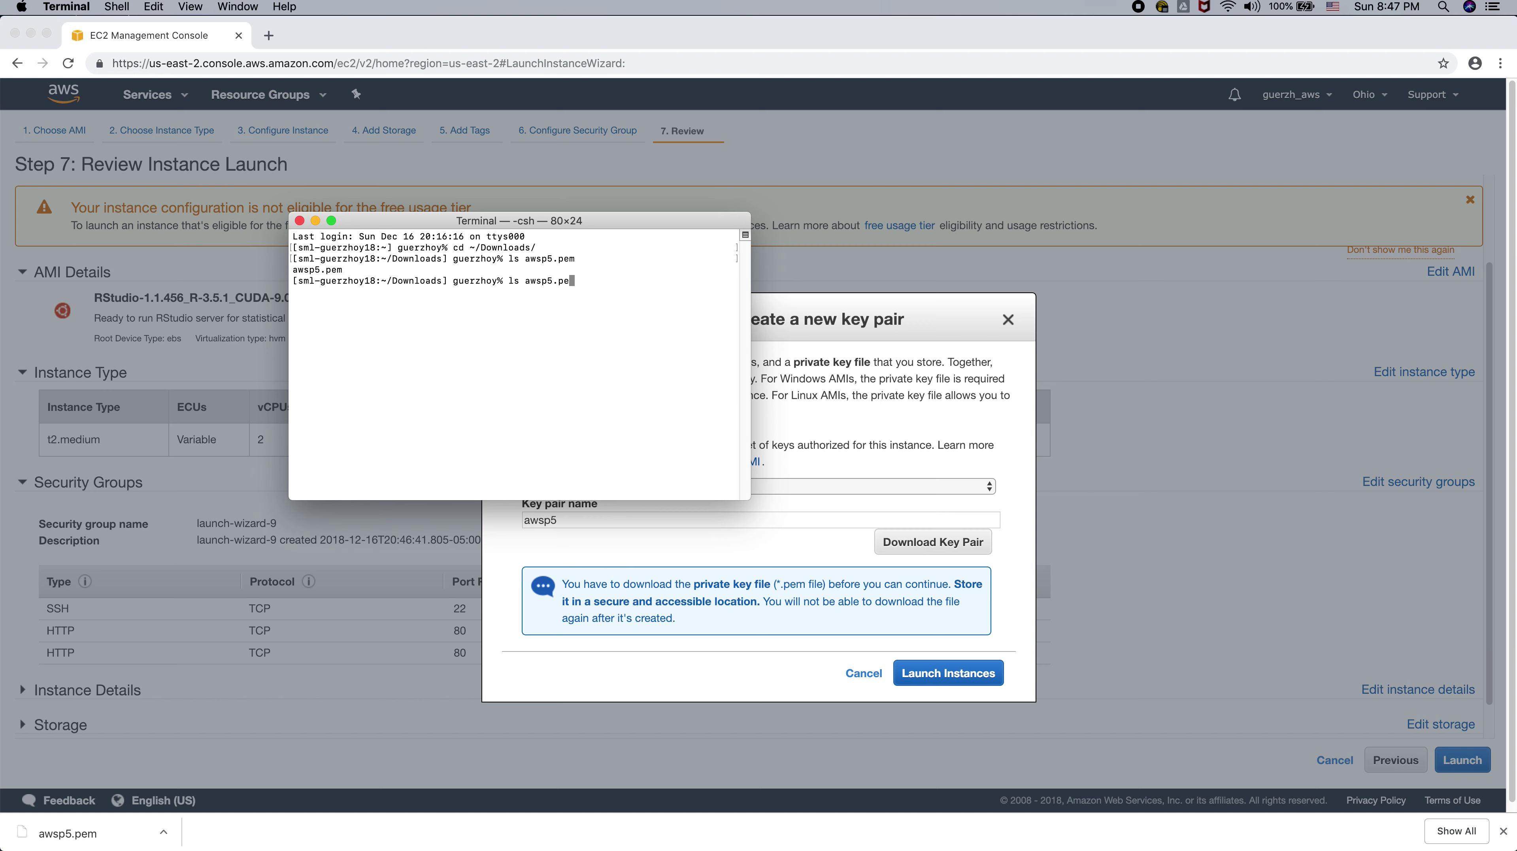
pyautogui.press('Return')
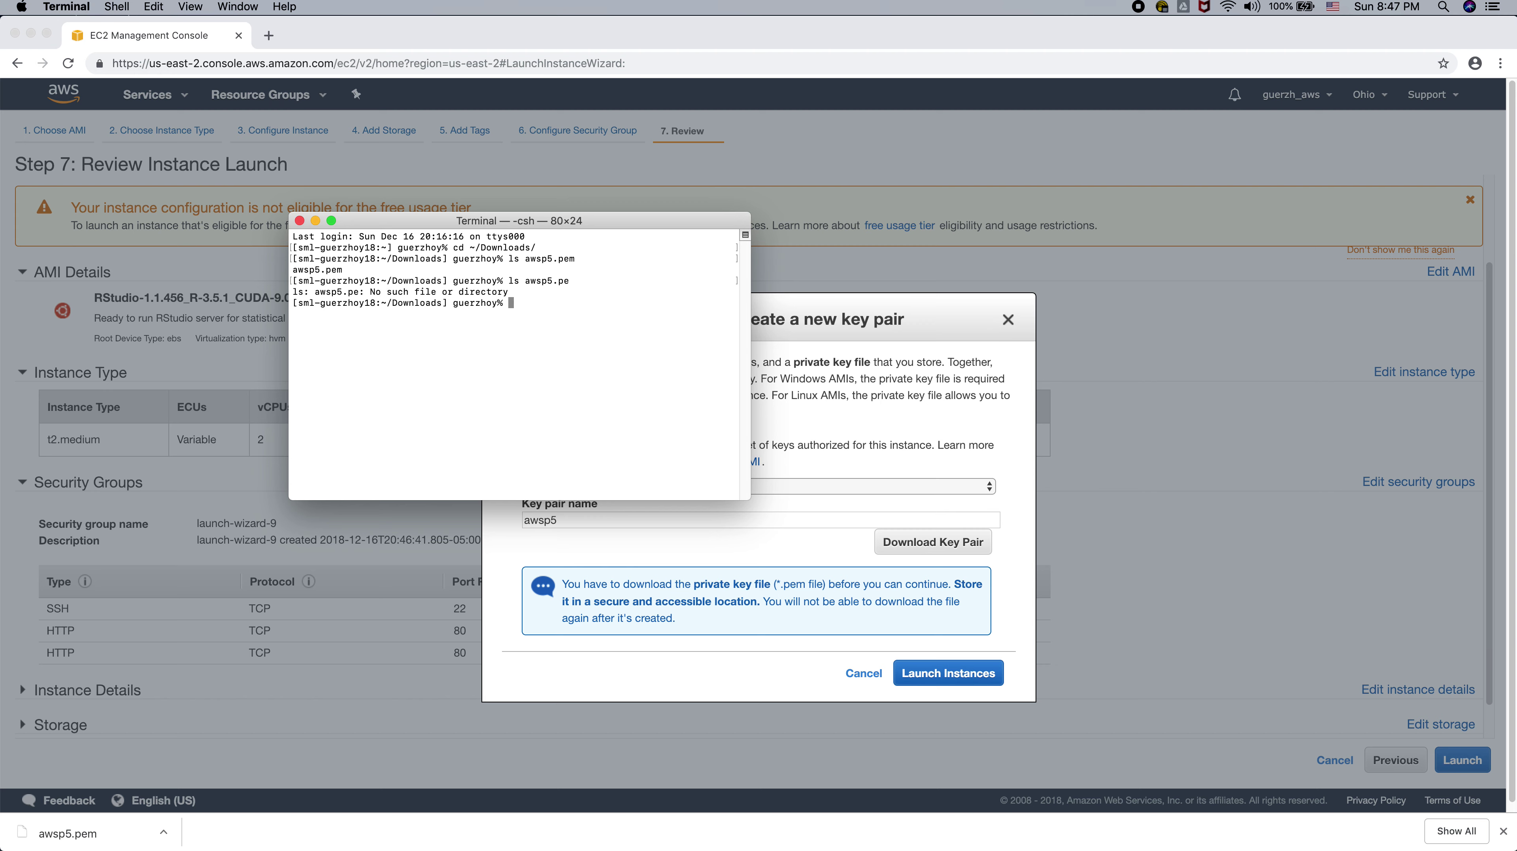
pyautogui.press('Up')
pyautogui.write('m')
pyautogui.press('Return')
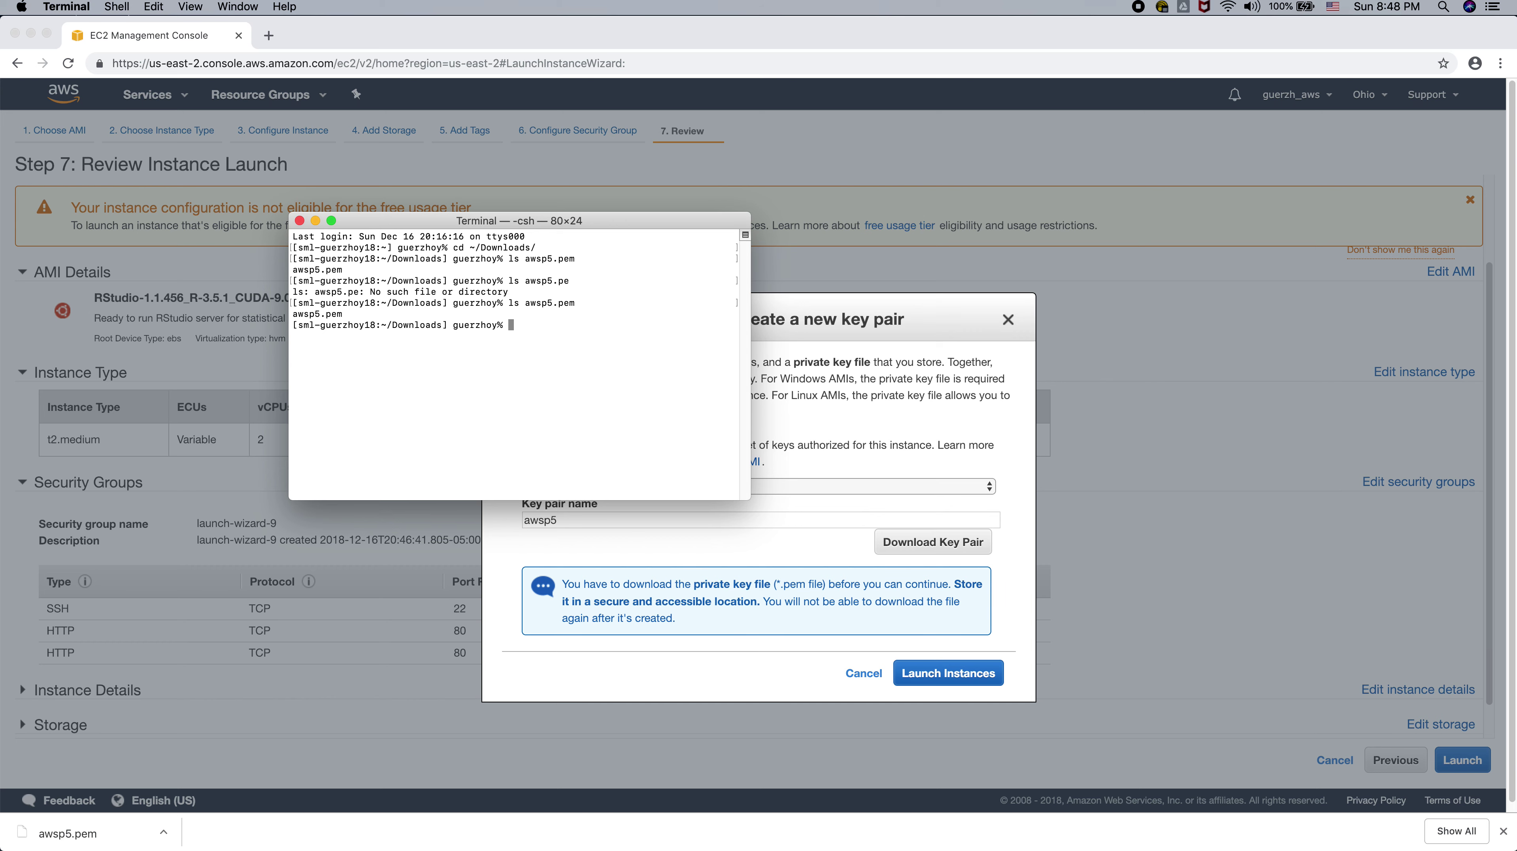
# - Minimize Terminal and launch the instance from Chrome with the awsp5 key pair
pyautogui.doubleClick(551, 218)
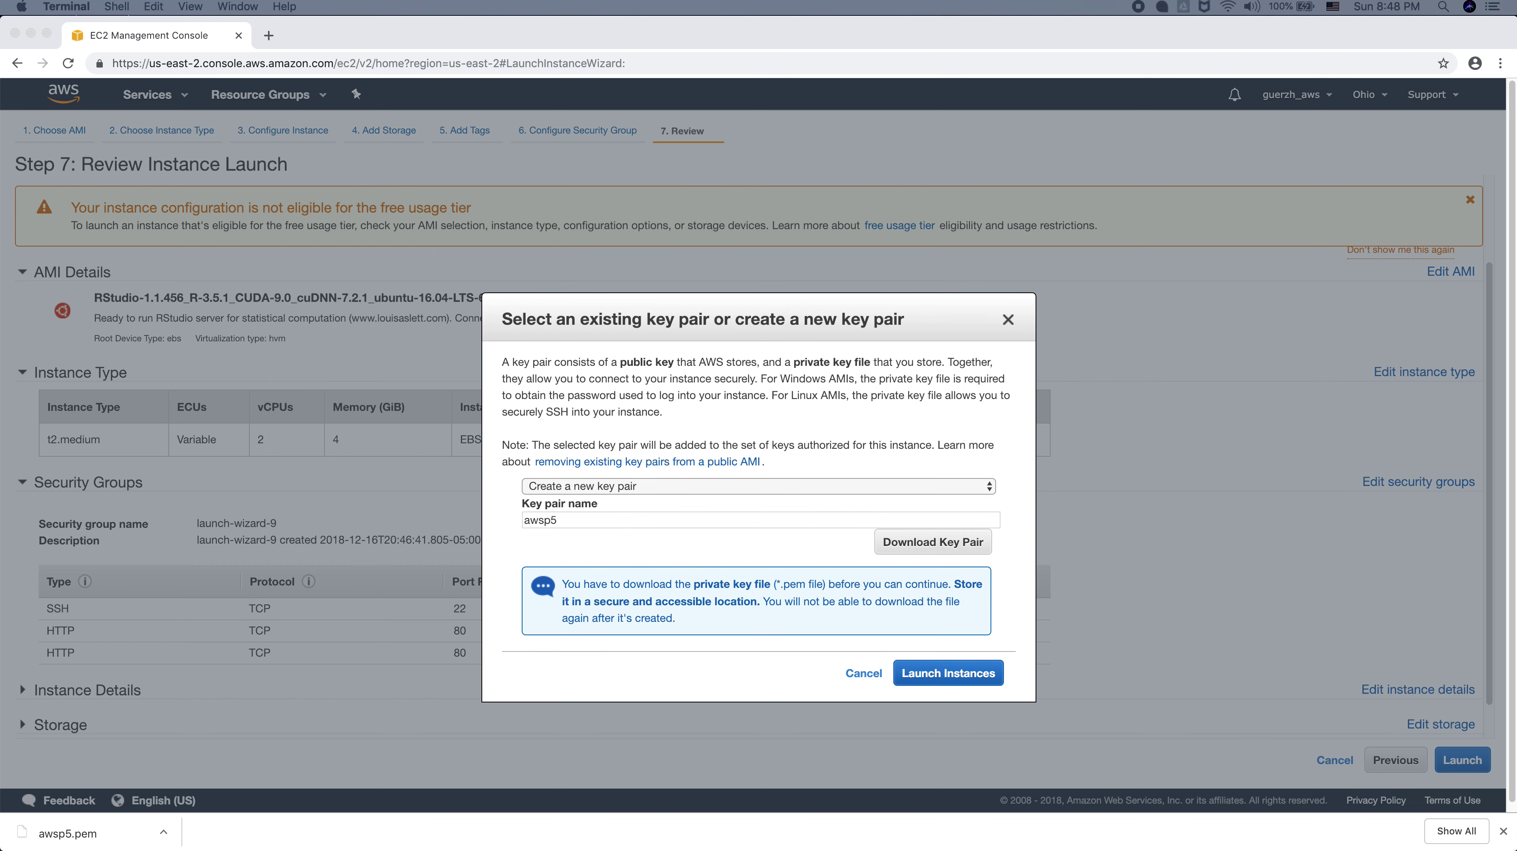
pyautogui.click(932, 676)
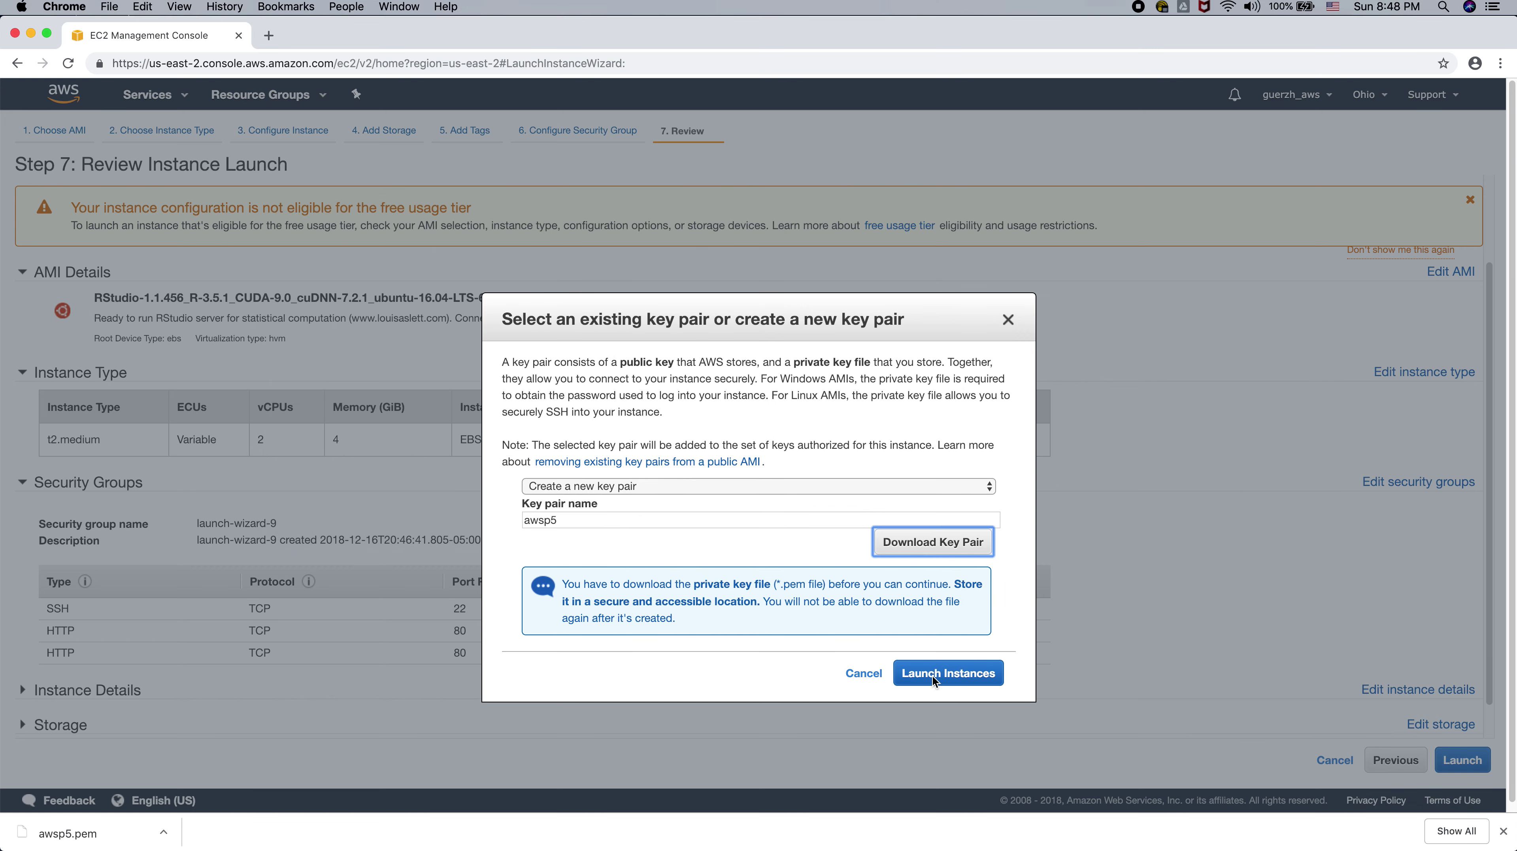
pyautogui.click(938, 680)
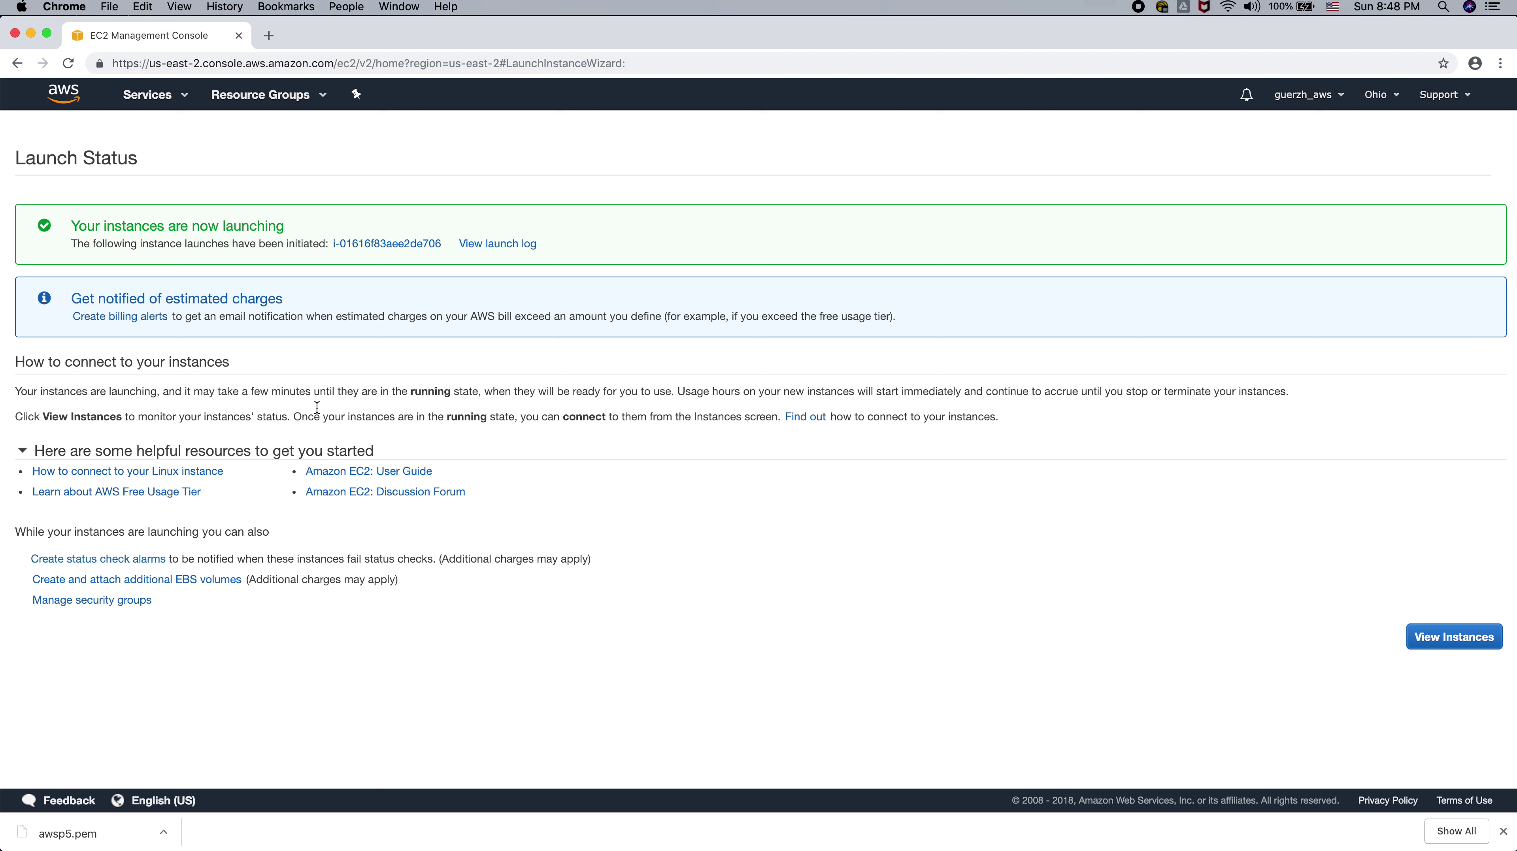
# - Open the billing alert settings from the launch status page and review the existing AWS budgets
pyautogui.click(138, 323)
pyautogui.click(351, 27)
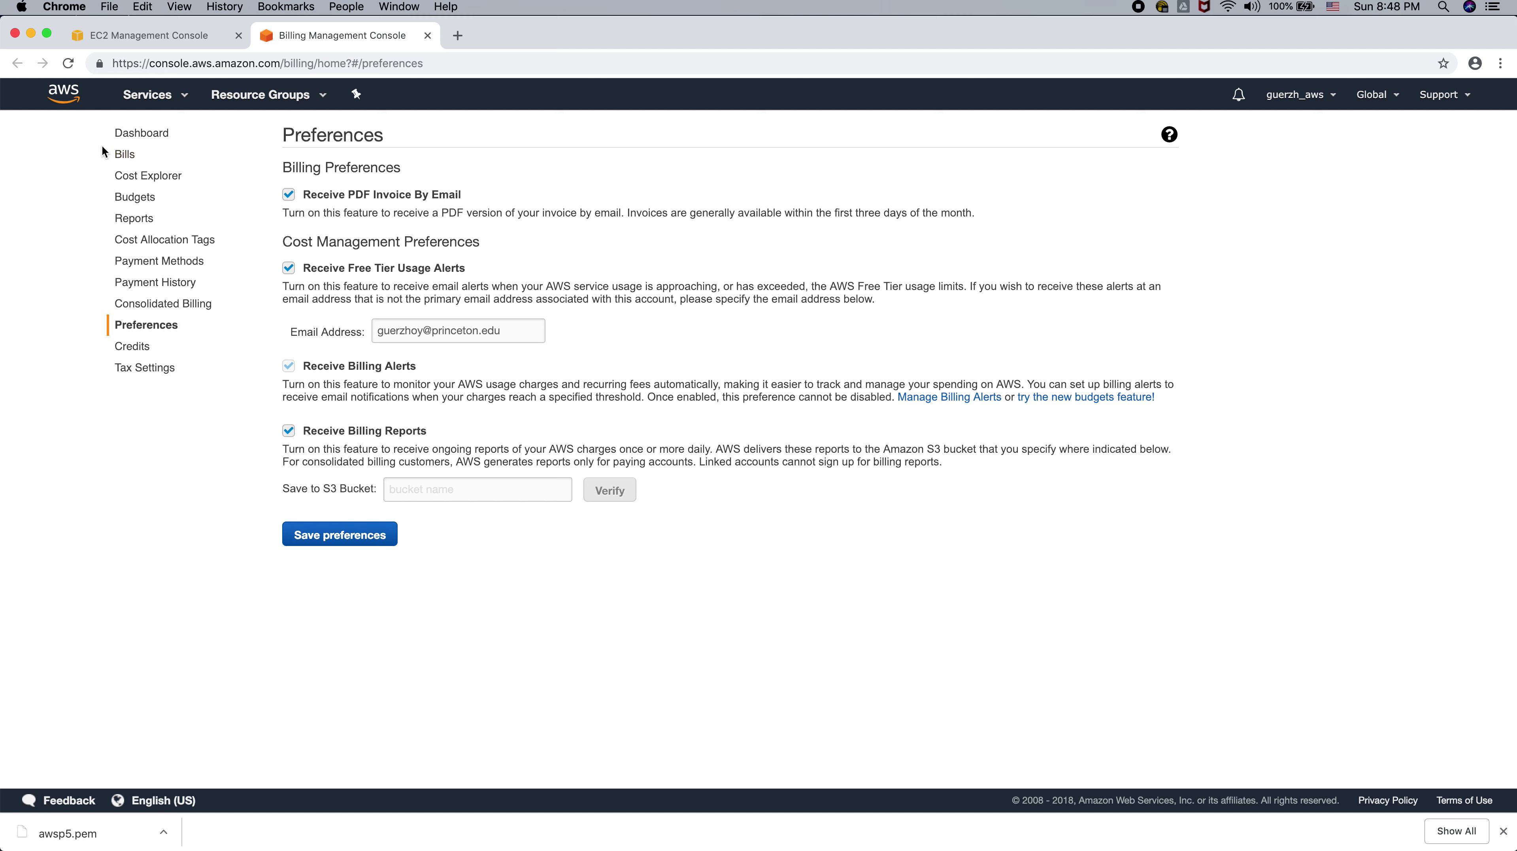
pyautogui.click(136, 198)
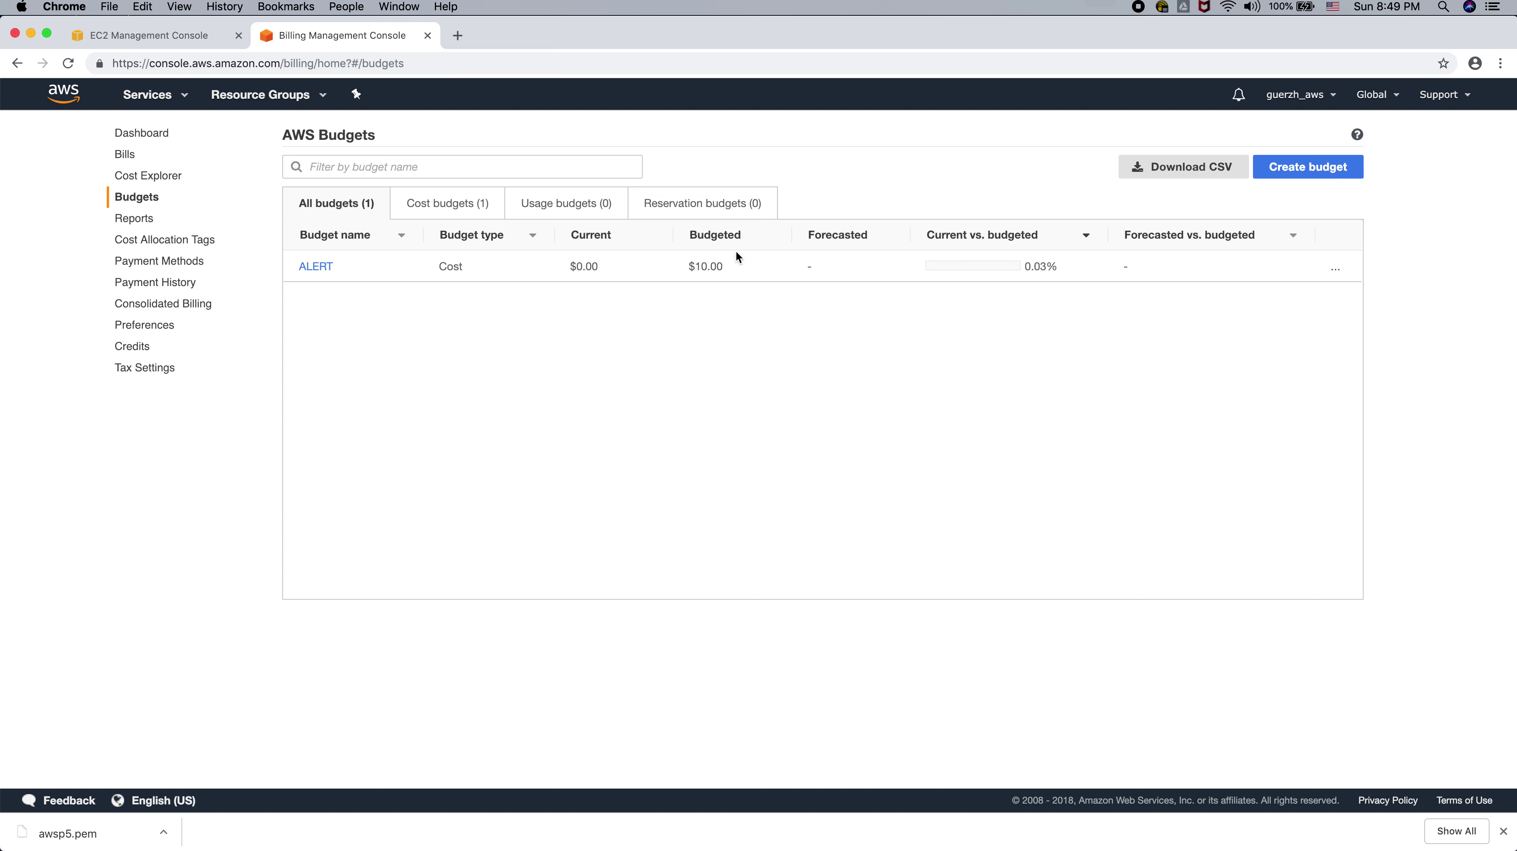
# - Return to the EC2 console, view the instances, and copy the public DNS of the new instance that uses key awsp5
pyautogui.click(152, 39)
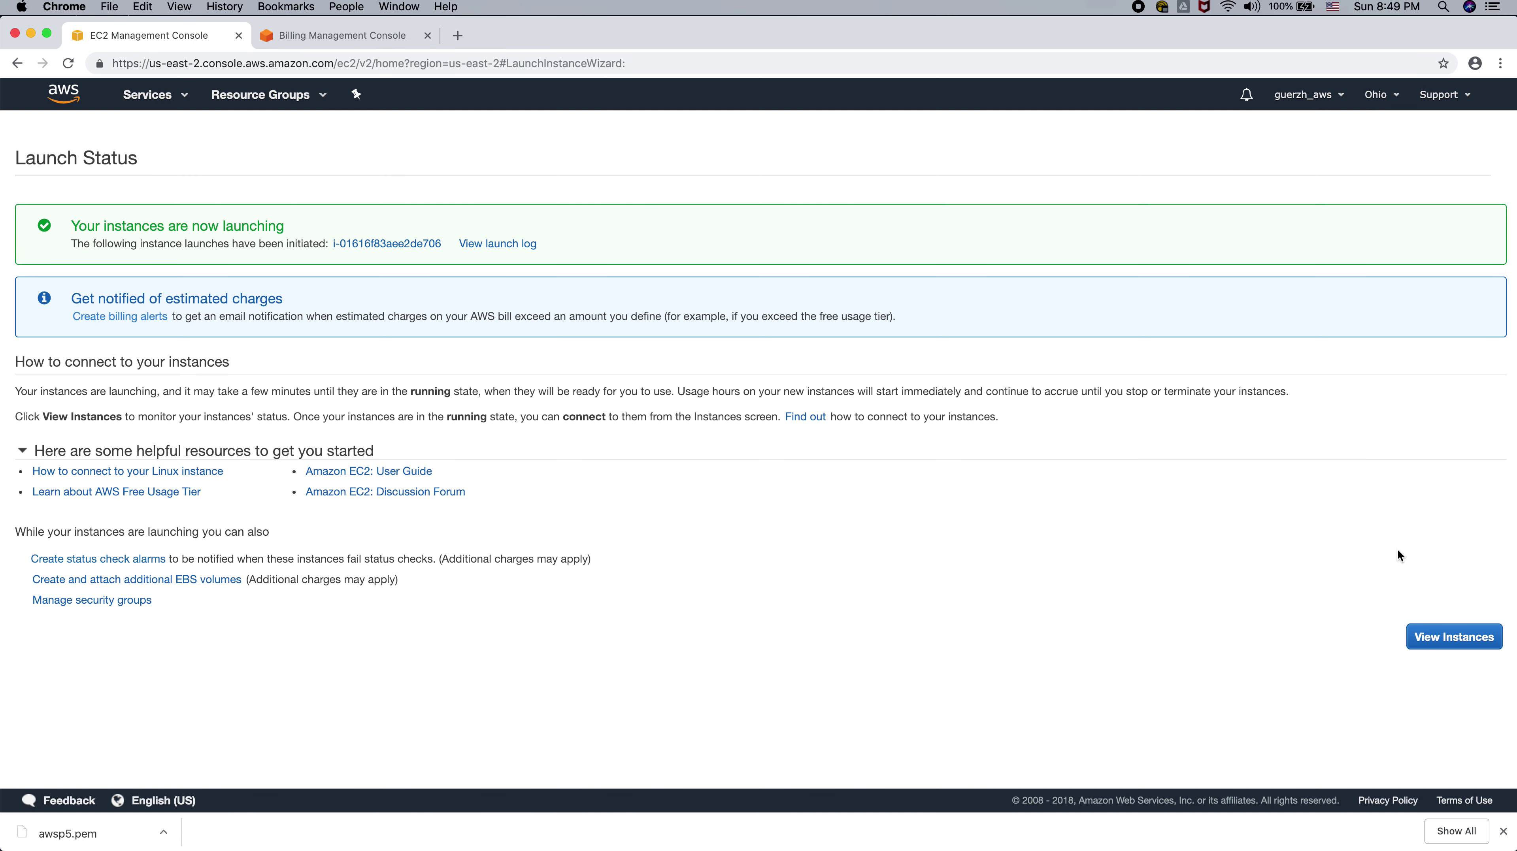
pyautogui.click(1454, 637)
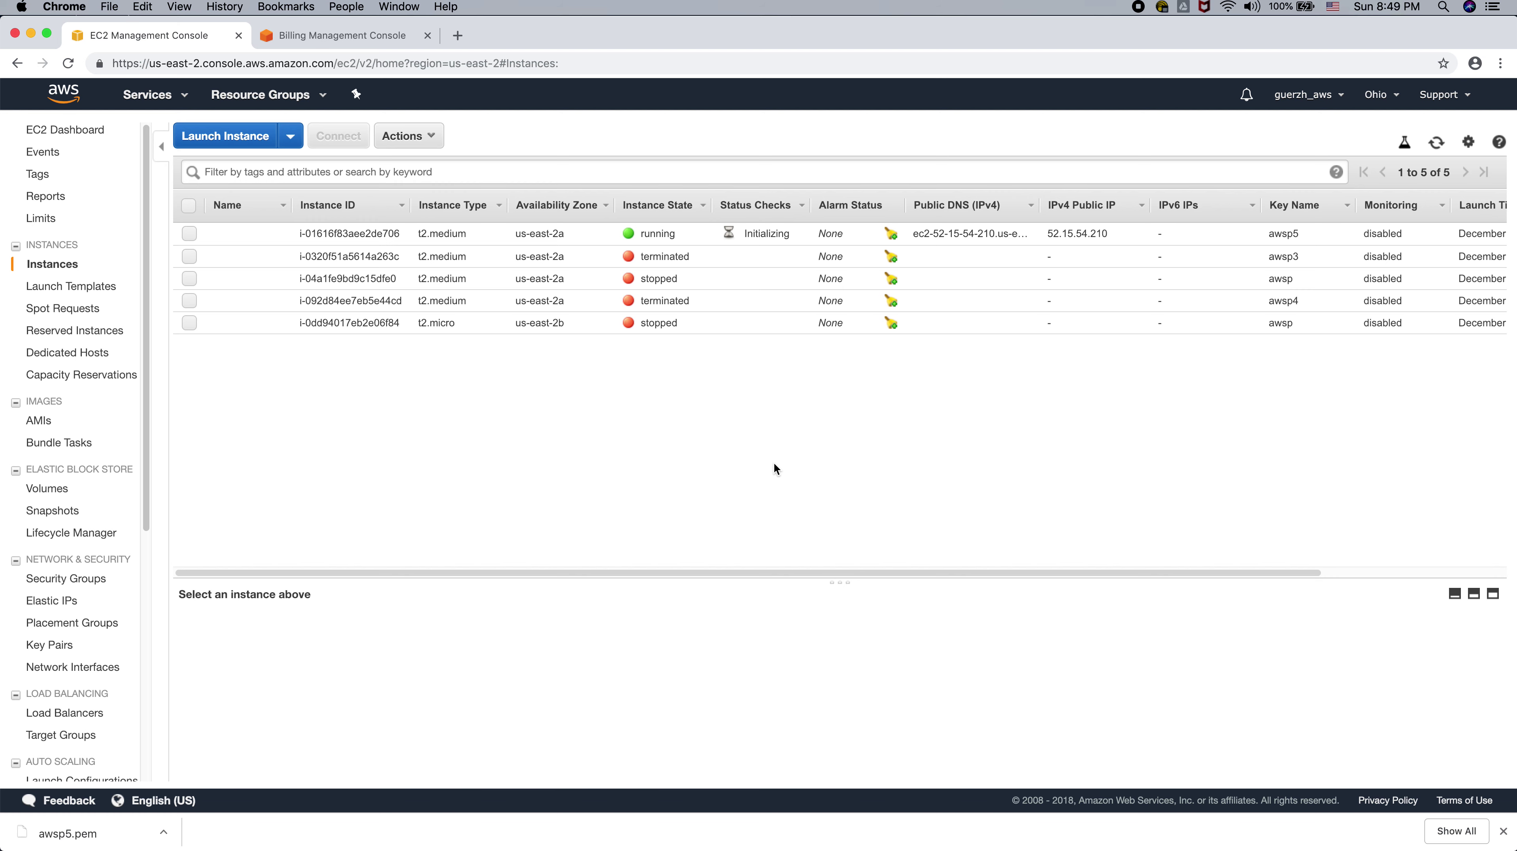
pyautogui.click(550, 232)
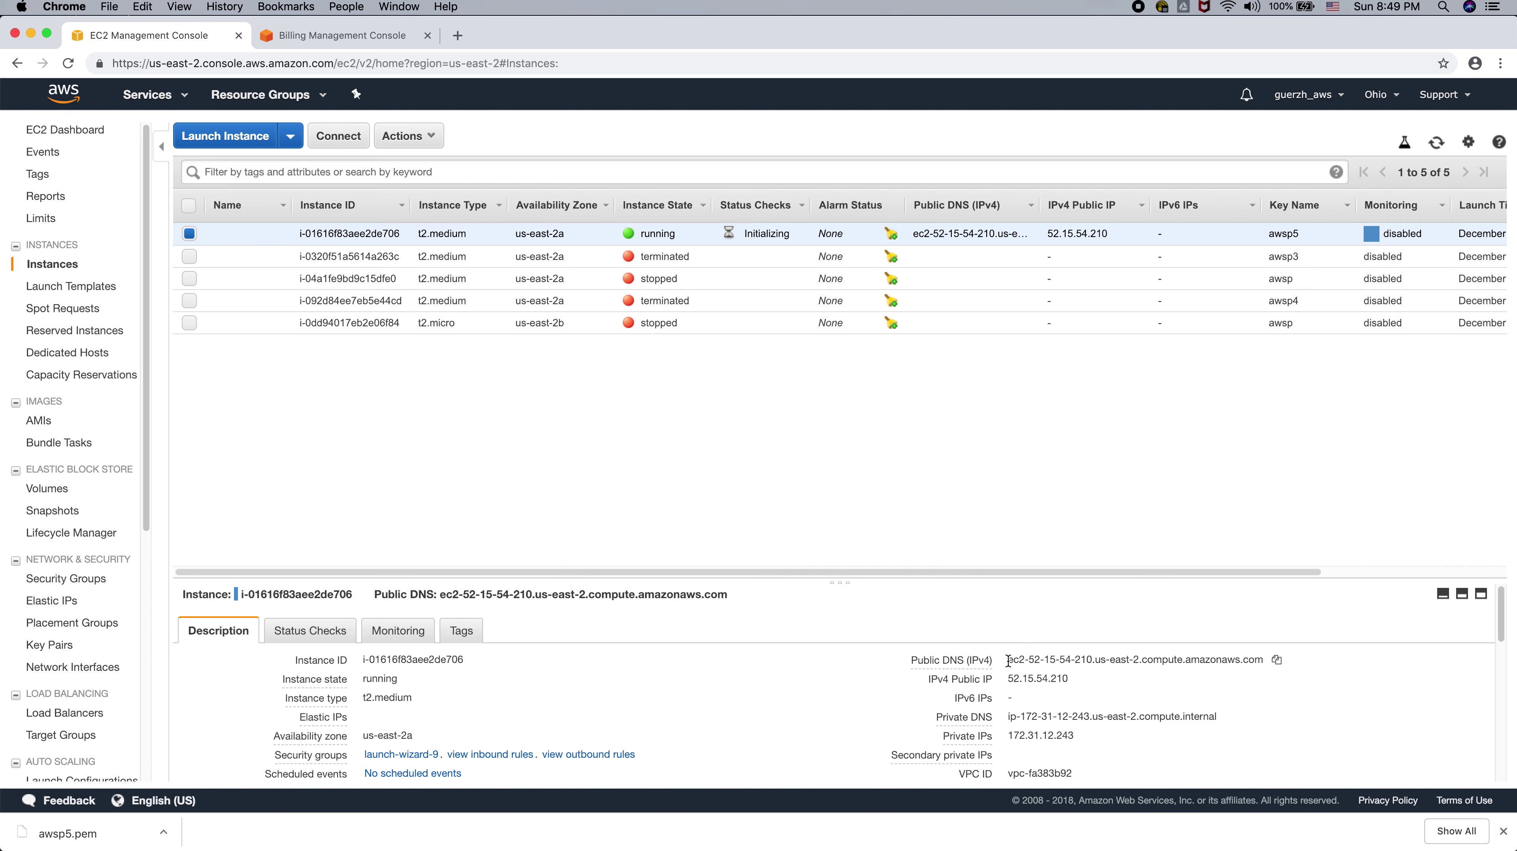
pyautogui.moveTo(1008, 661); pyautogui.dragTo(1275, 659)
pyautogui.press('super+c')
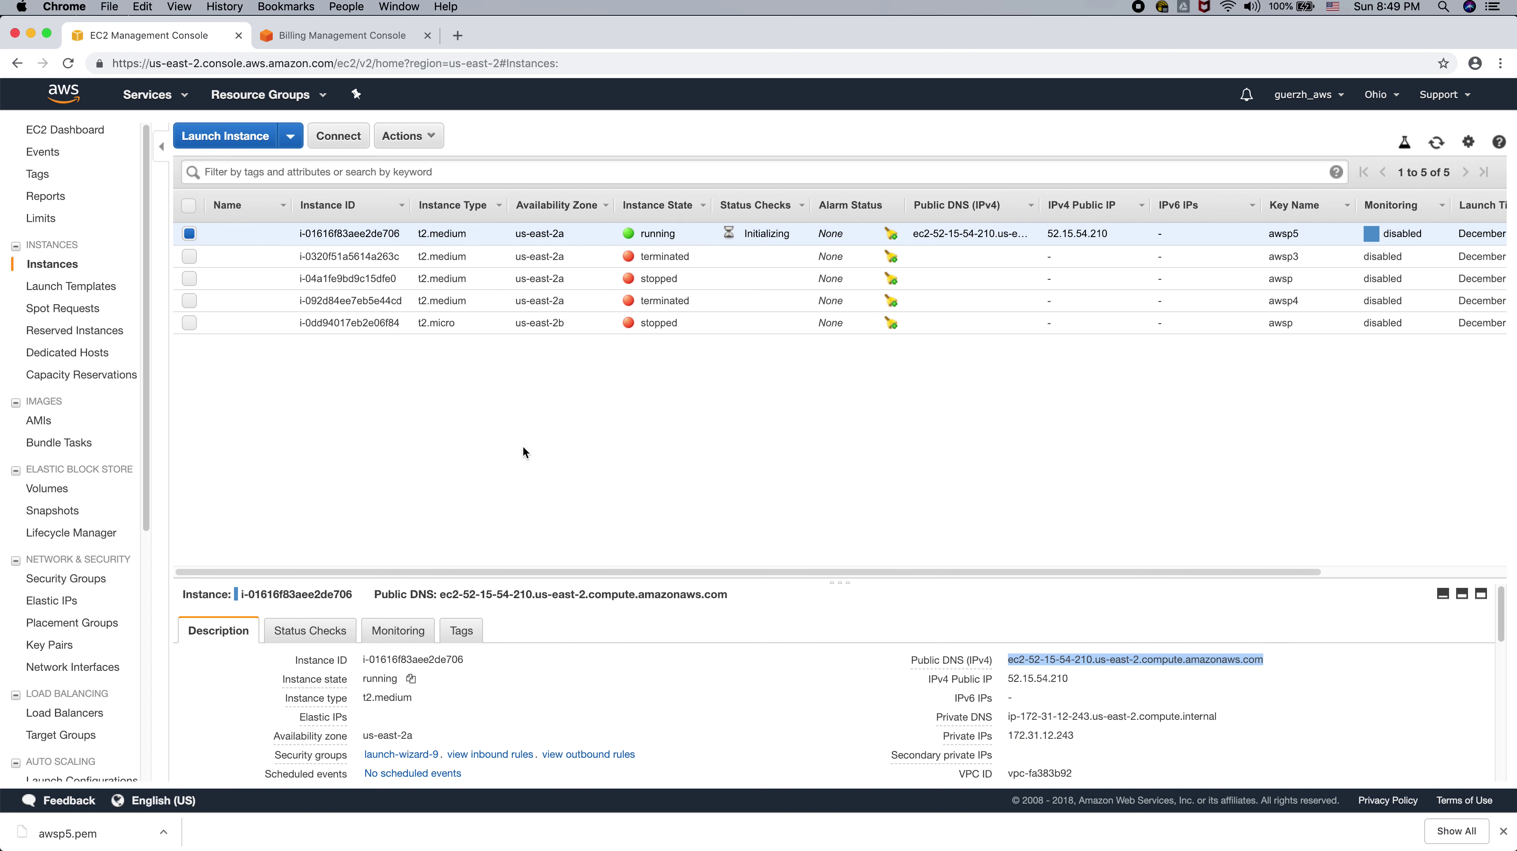
# - Open the copied public DNS address in a new browser tab and enter rstudio as the RStudio username
pyautogui.press('super+t')
pyautogui.press('super+v')
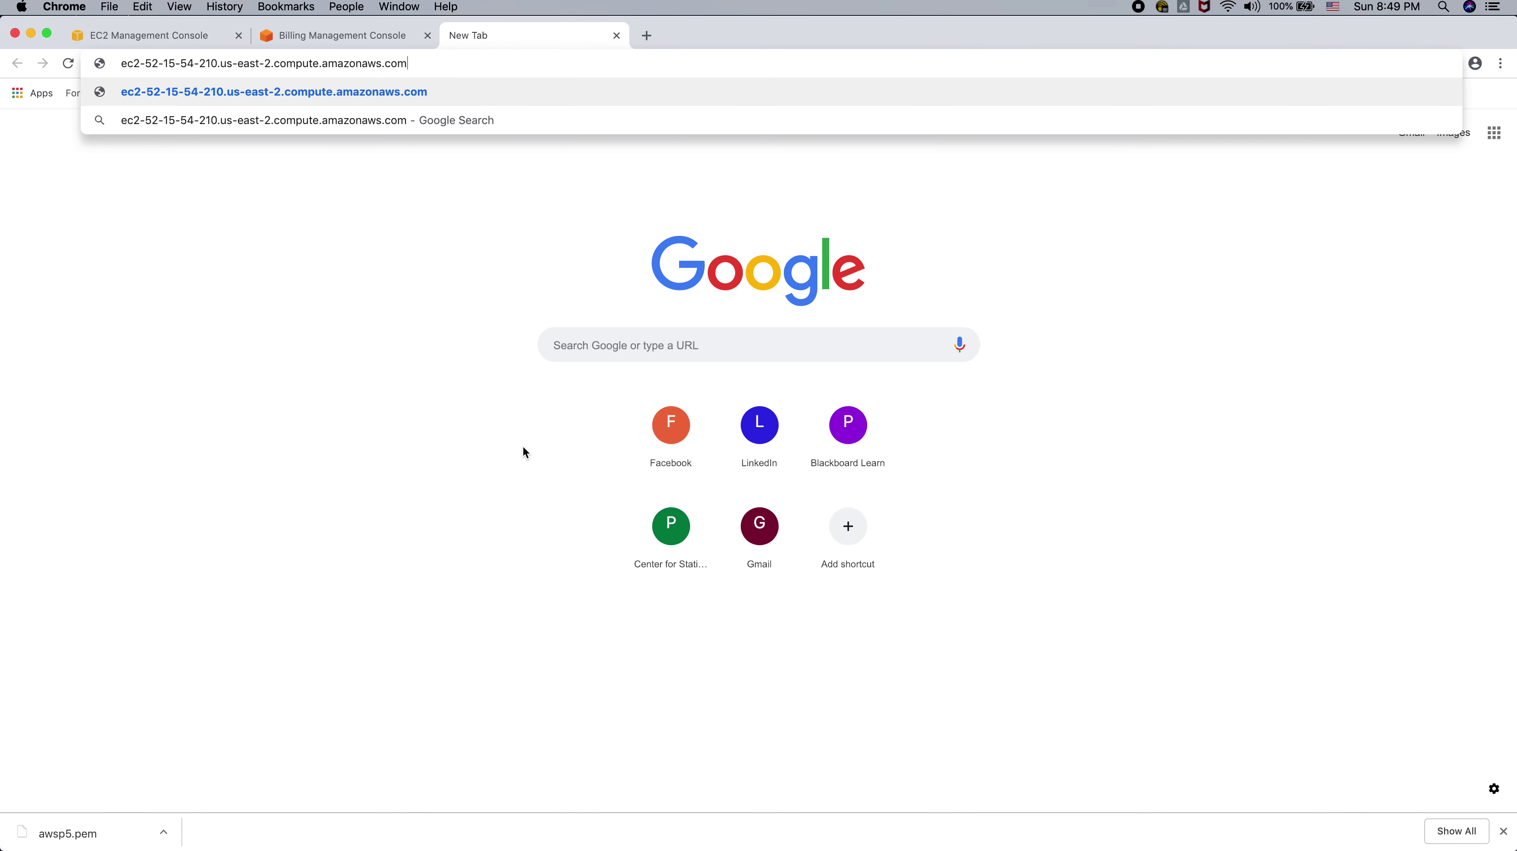
pyautogui.press('Return')
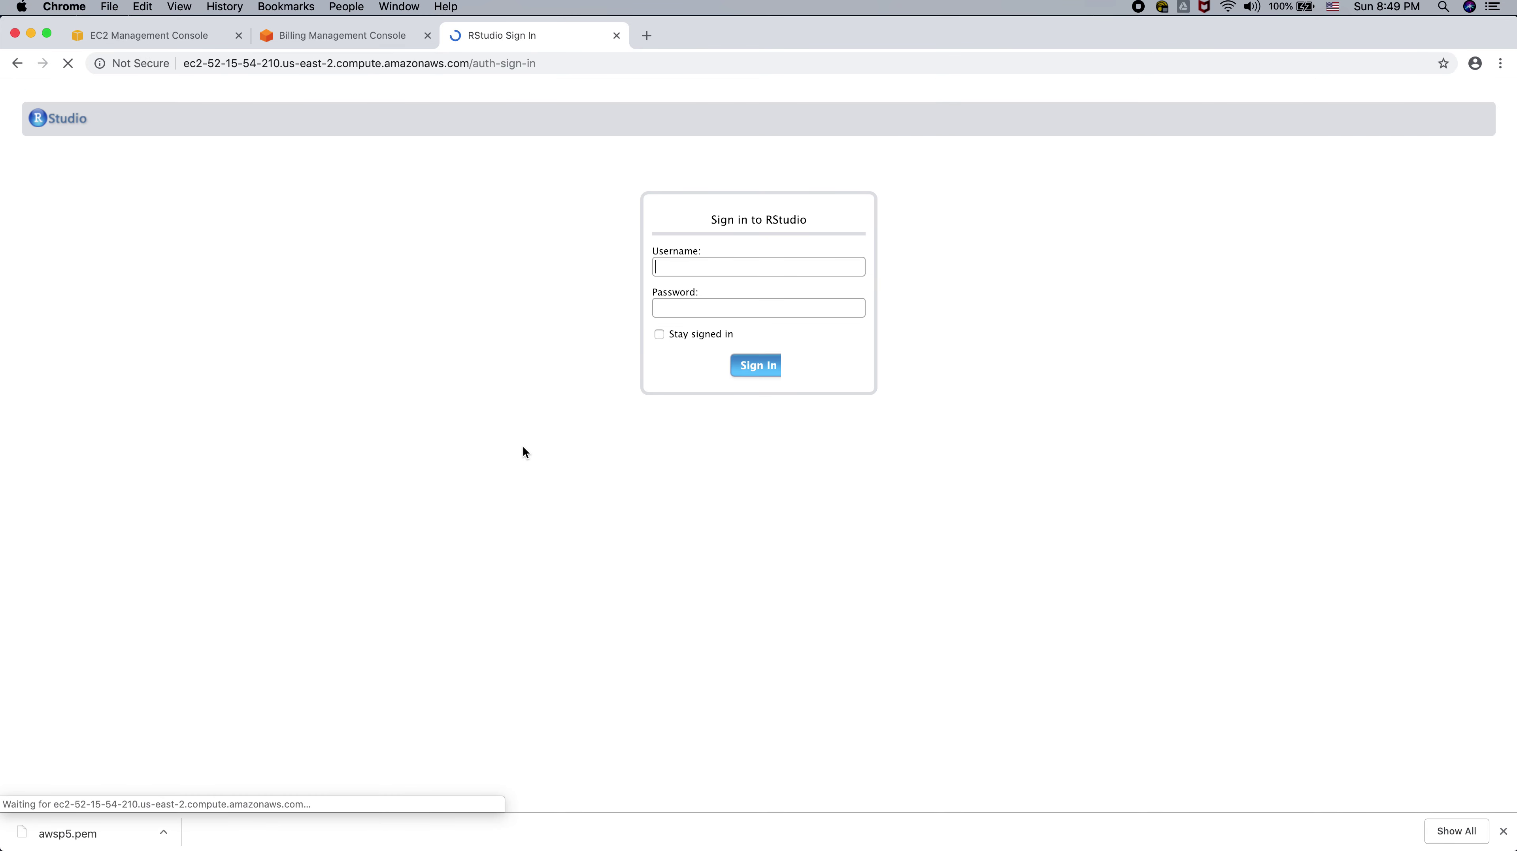
pyautogui.write('rstudio')
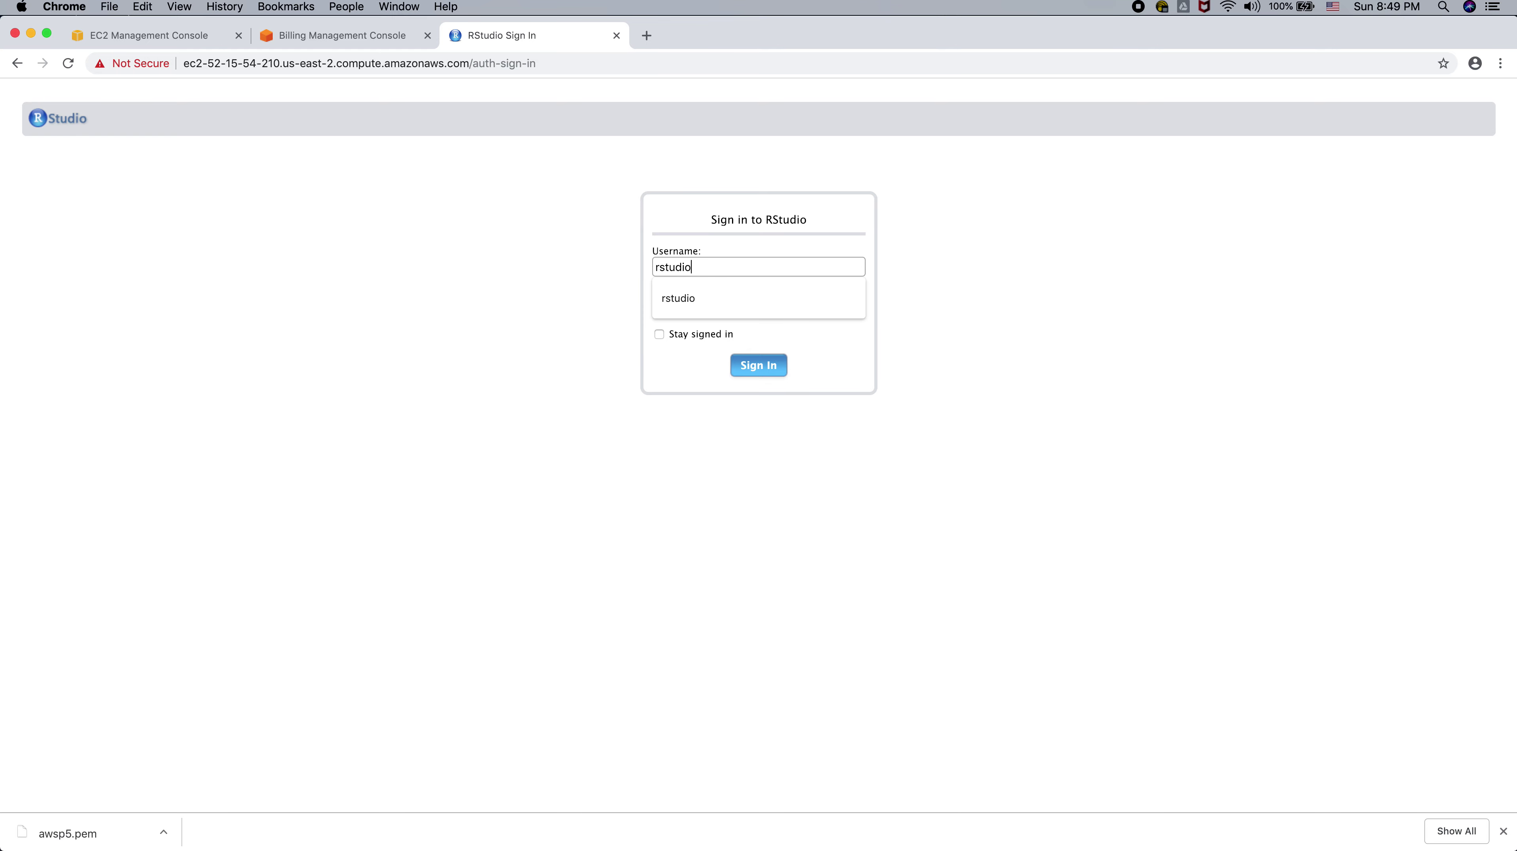
pyautogui.press('Tab')
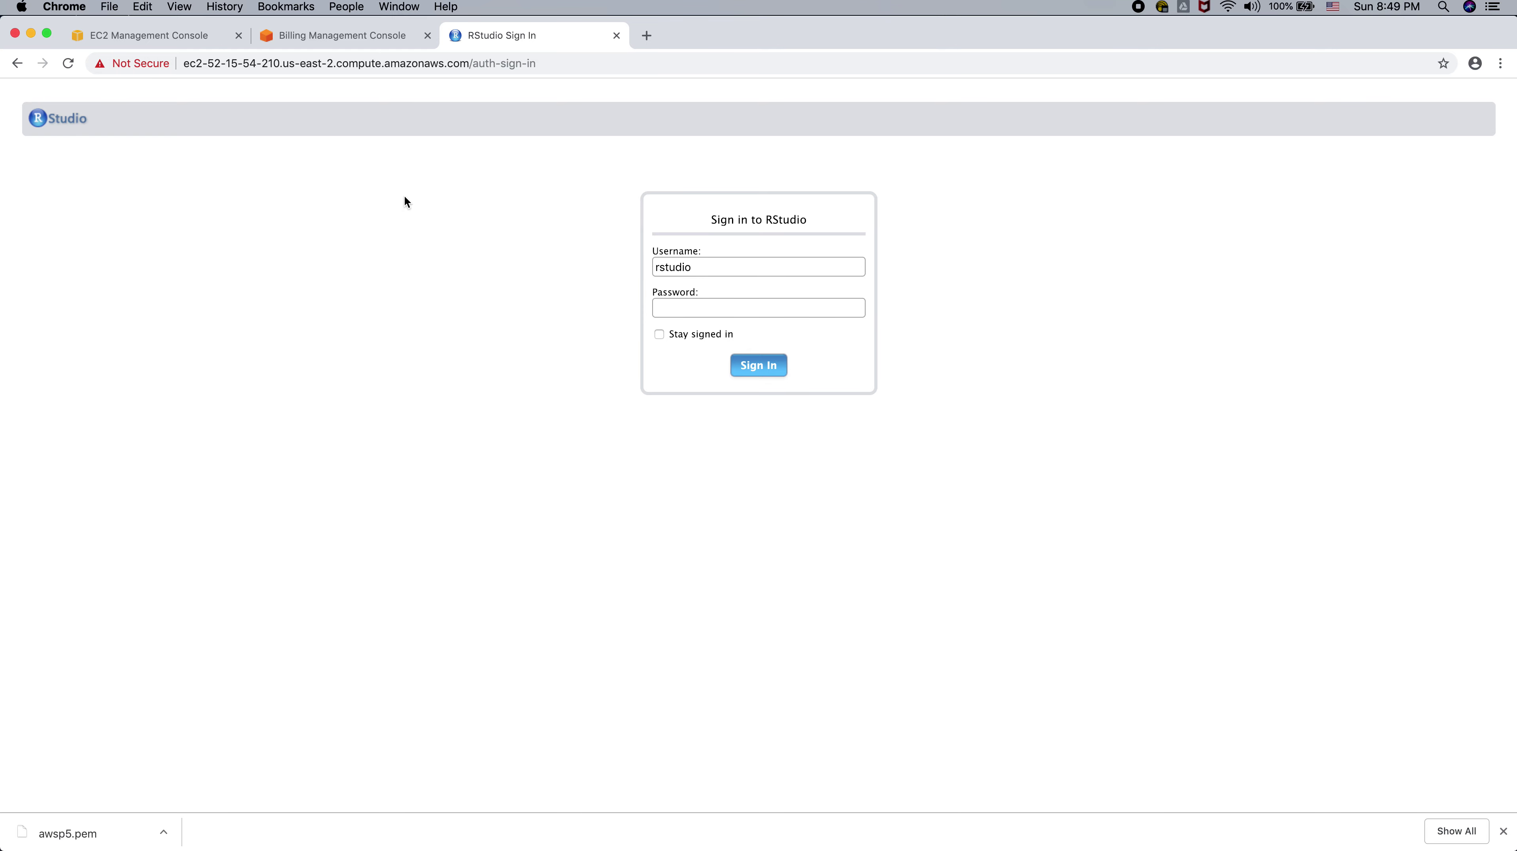
# - Copy the new instance's ID from its EC2 description and paste it as the RStudio sign-in password
pyautogui.click(184, 43)
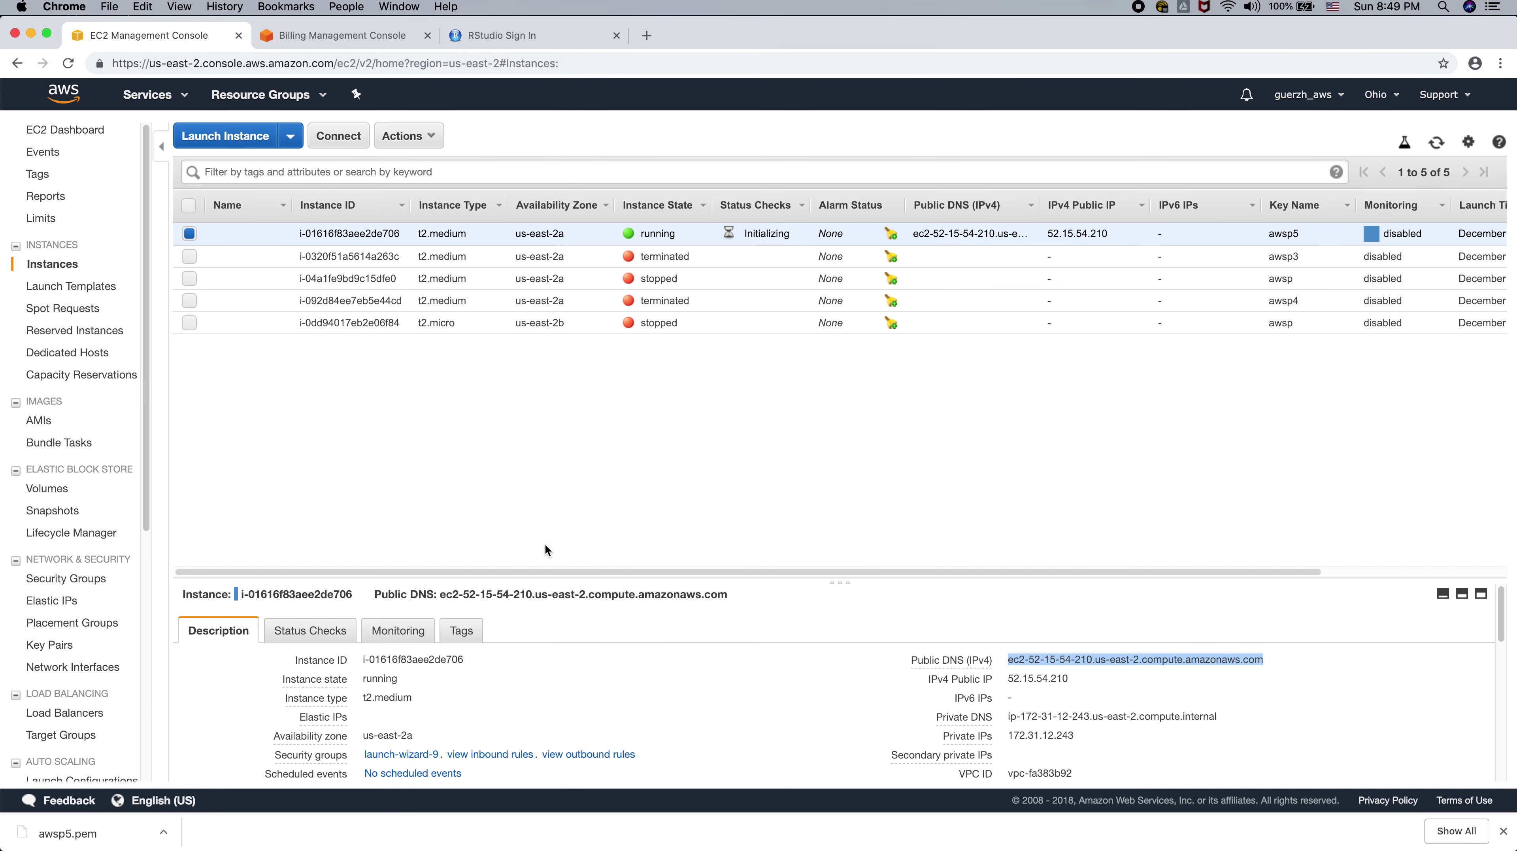
pyautogui.tripleClick(451, 659)
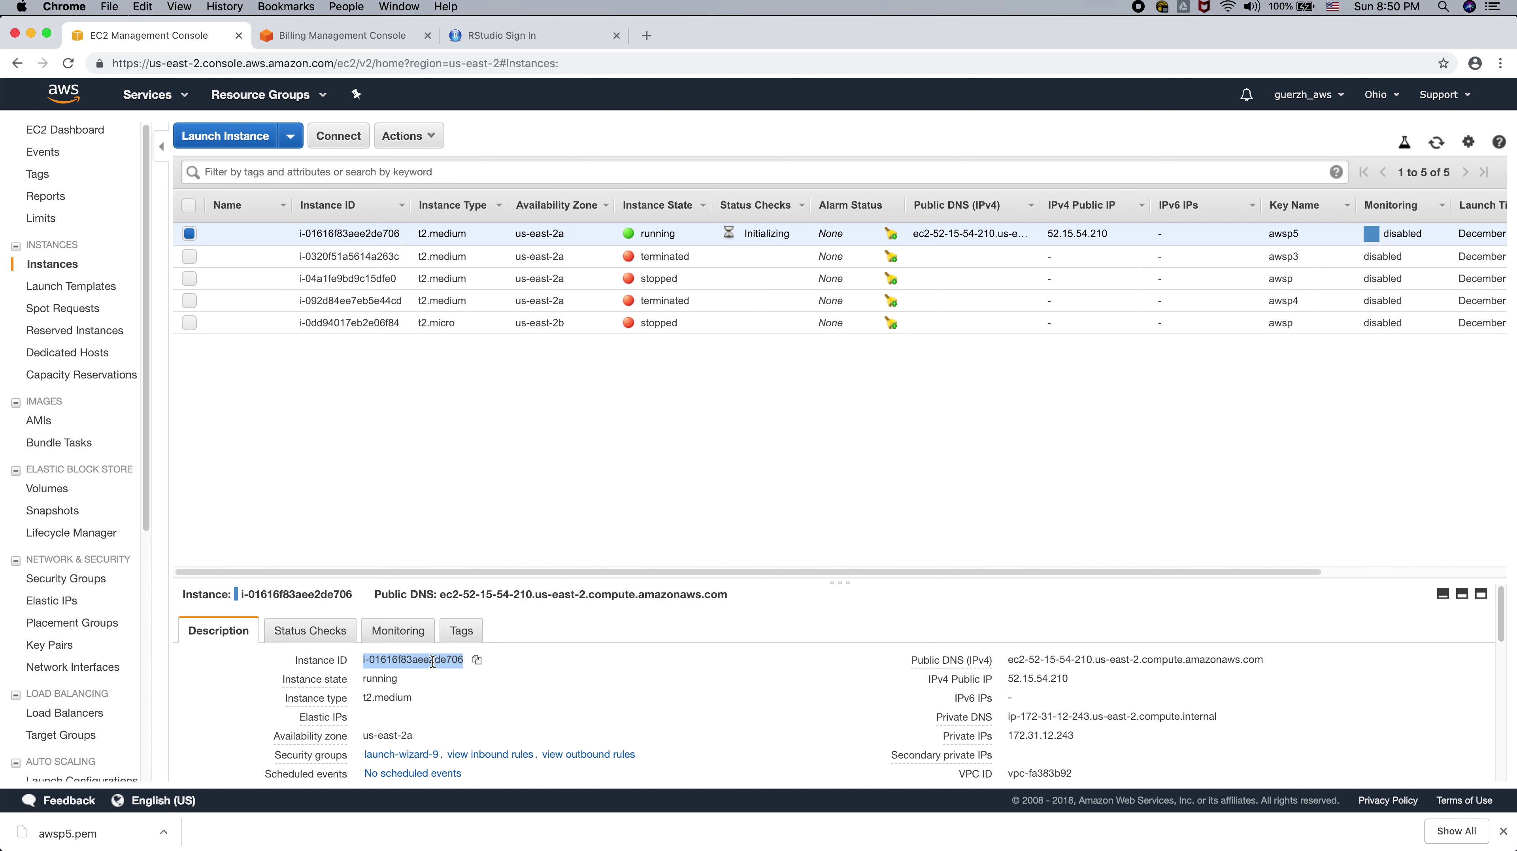
pyautogui.press('super+c')
pyautogui.click(561, 36)
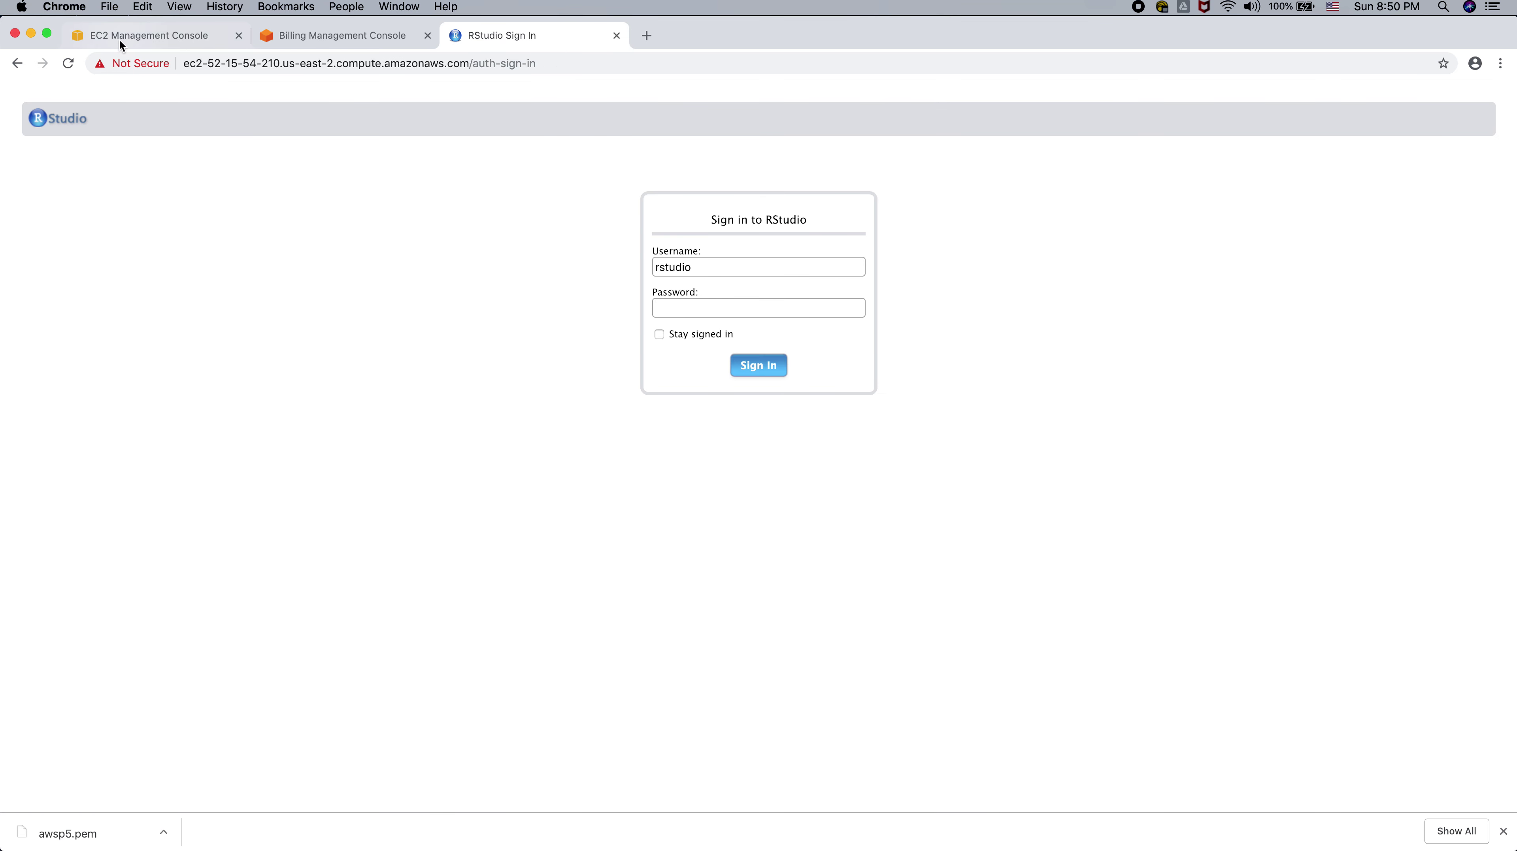
pyautogui.click(131, 38)
pyautogui.tripleClick(403, 658)
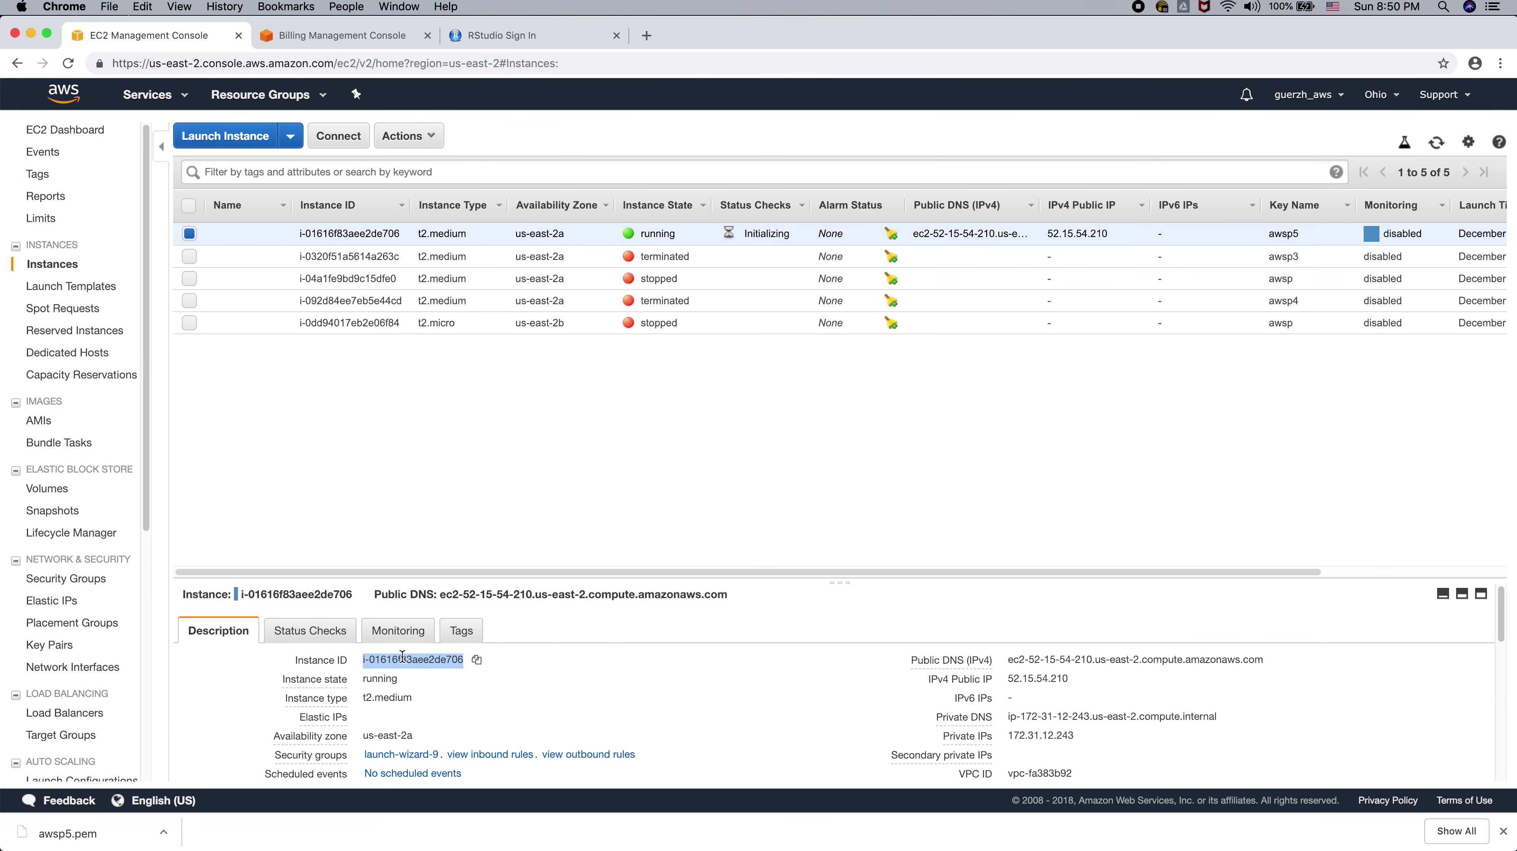
pyautogui.click(528, 35)
pyautogui.click(713, 311)
pyautogui.press('super+v')
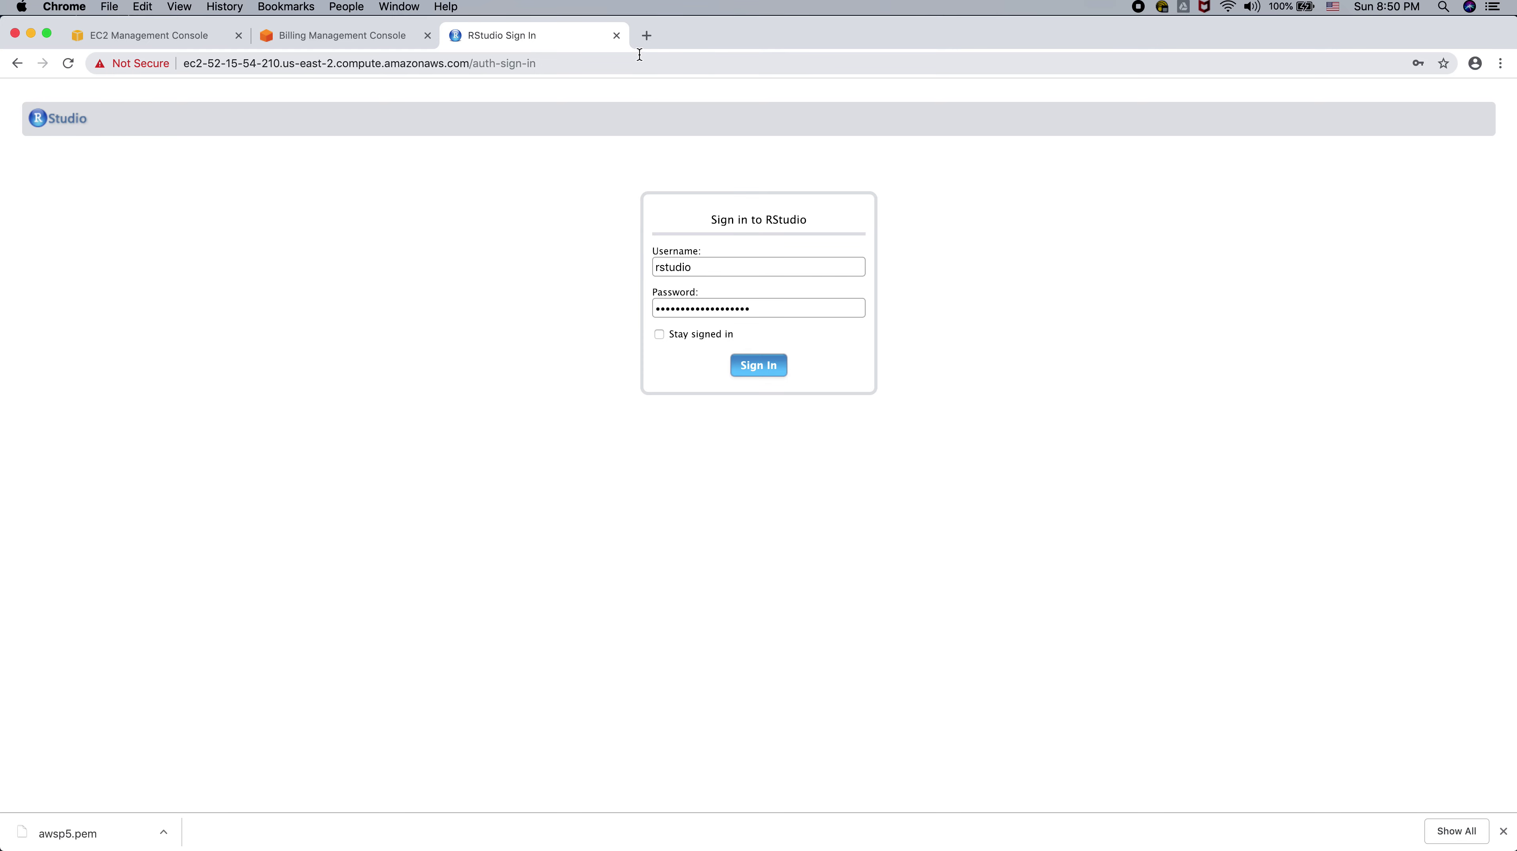
# - Check the copied password by pasting it into a new tab's address bar and comparing it with the EC2 instance ID
pyautogui.click(644, 40)
pyautogui.press('super+v')
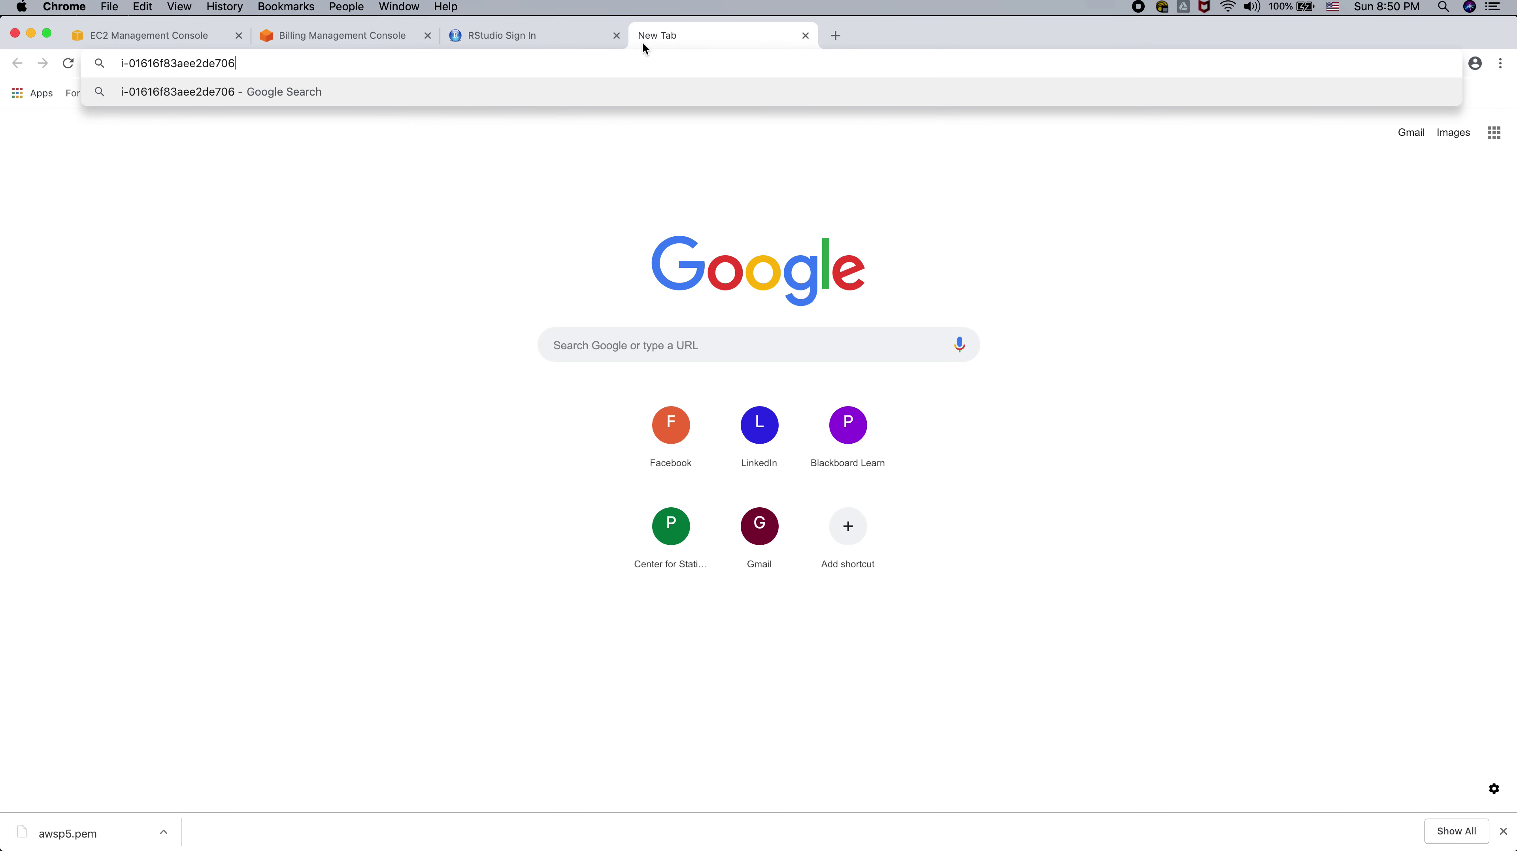
pyautogui.click(197, 43)
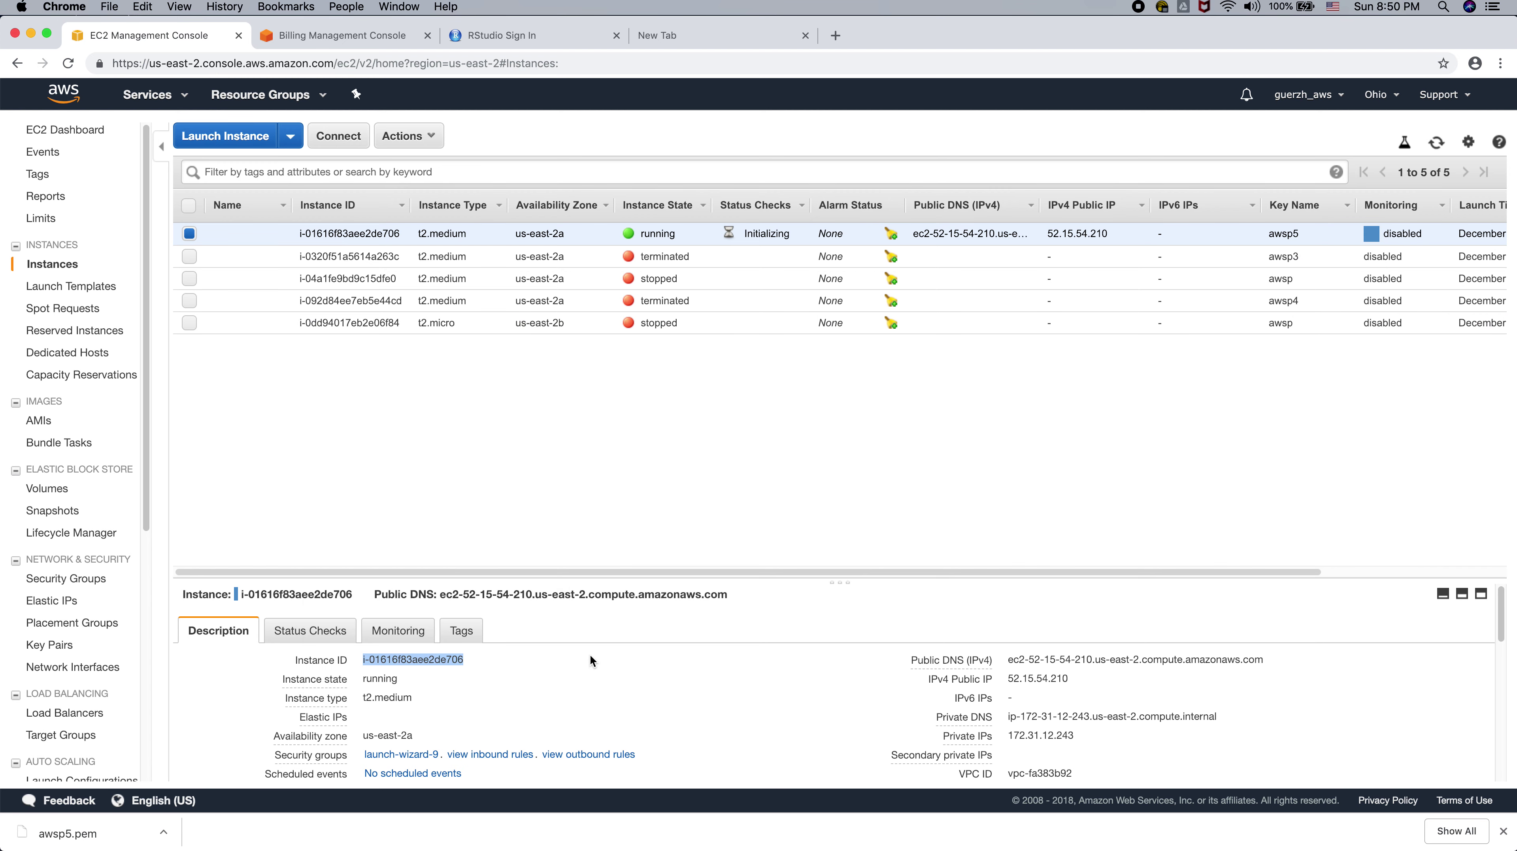
# - Sign in to RStudio, look through Welcome.R, and run a <- 5 in the console
pyautogui.click(539, 32)
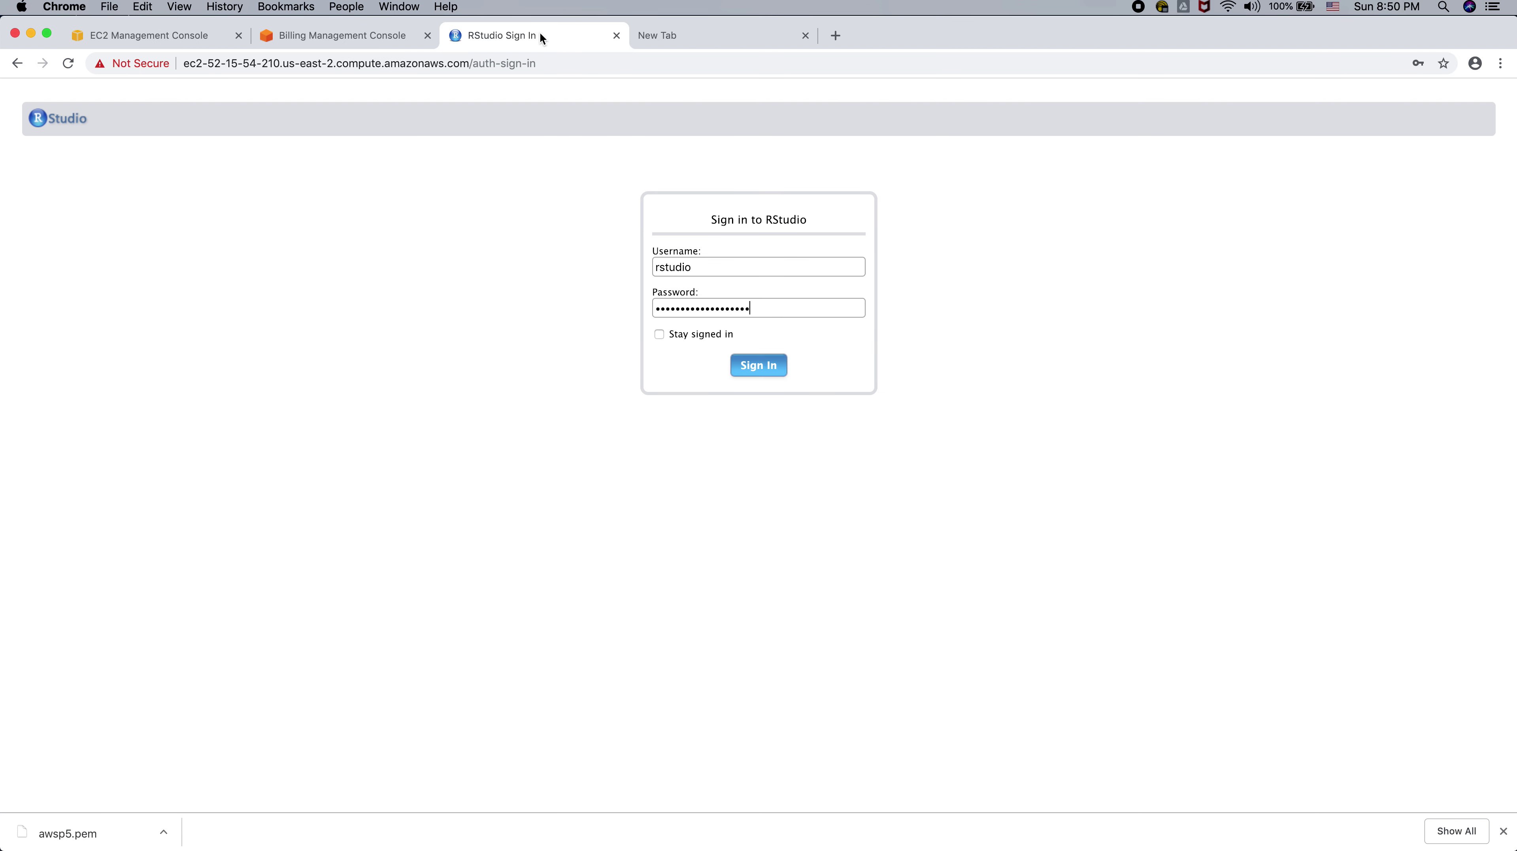
pyautogui.click(772, 370)
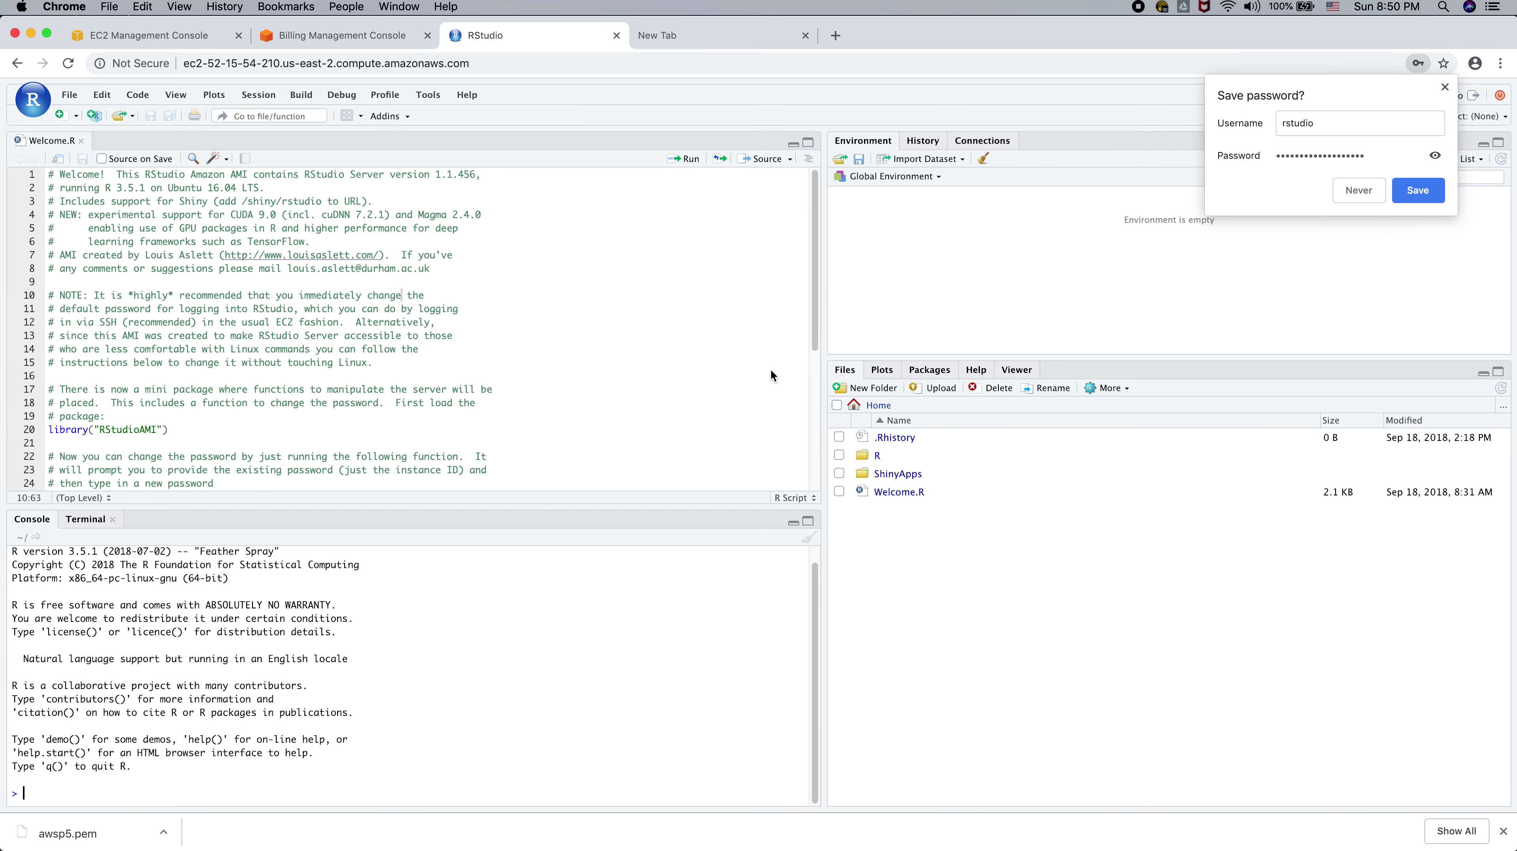
pyautogui.scroll(-2, 641, 347)
pyautogui.scroll(-8, 641, 347)
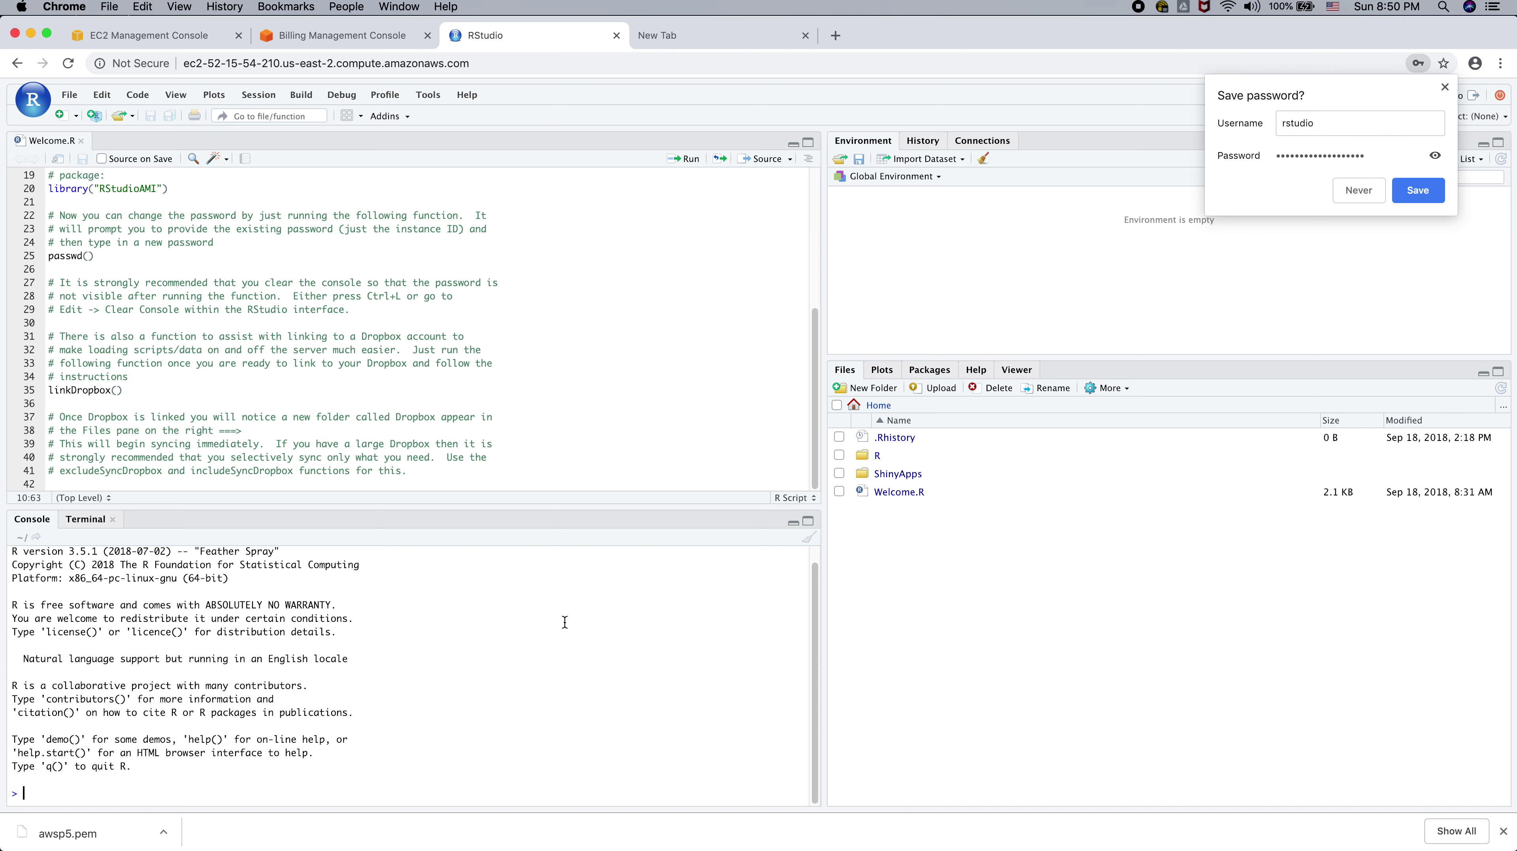
pyautogui.write('q <- 5')
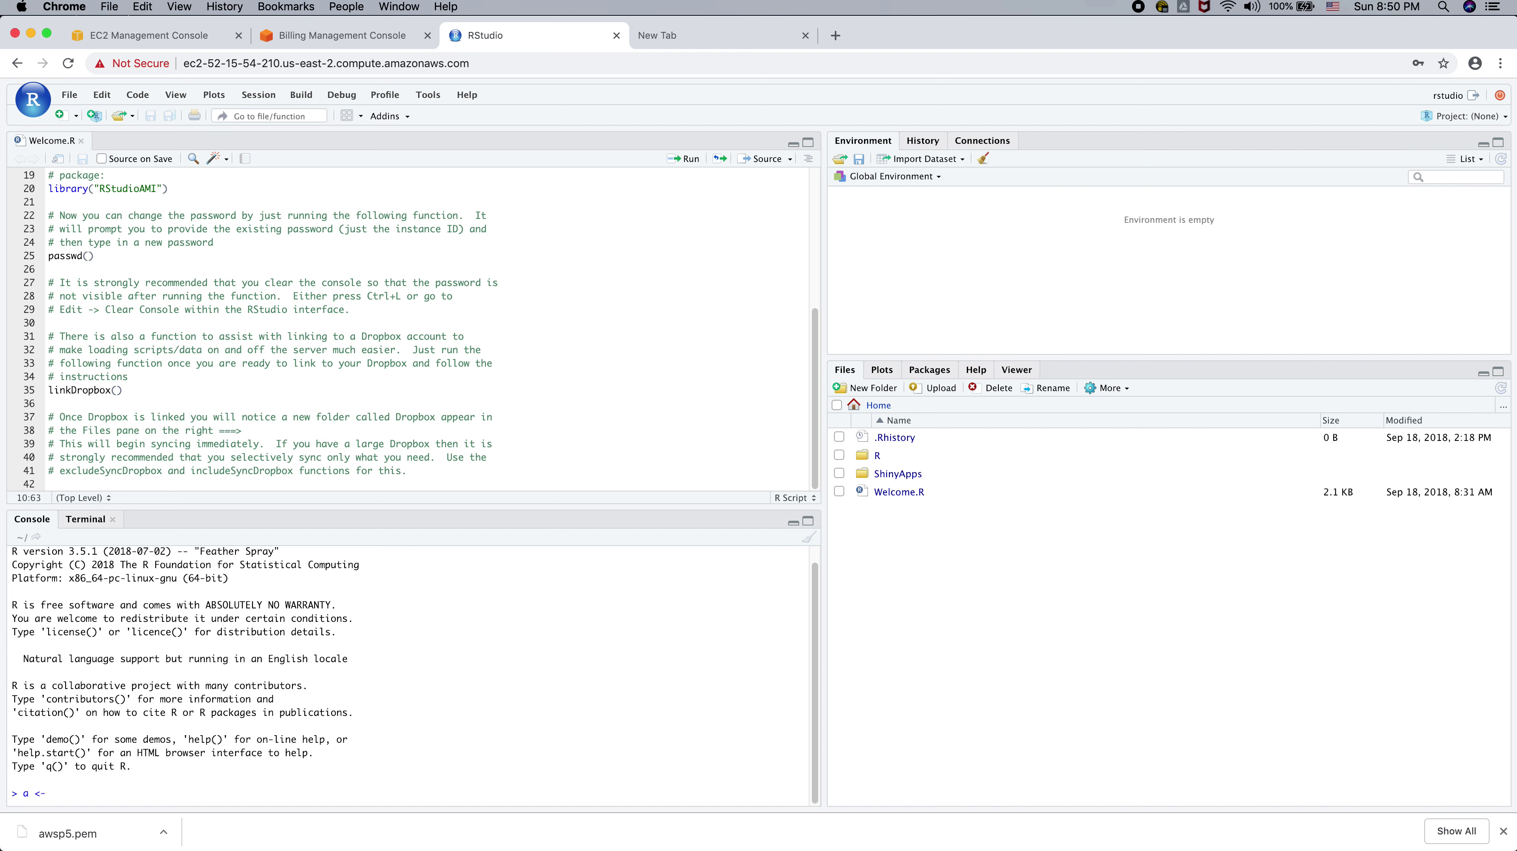
pyautogui.press('Return')
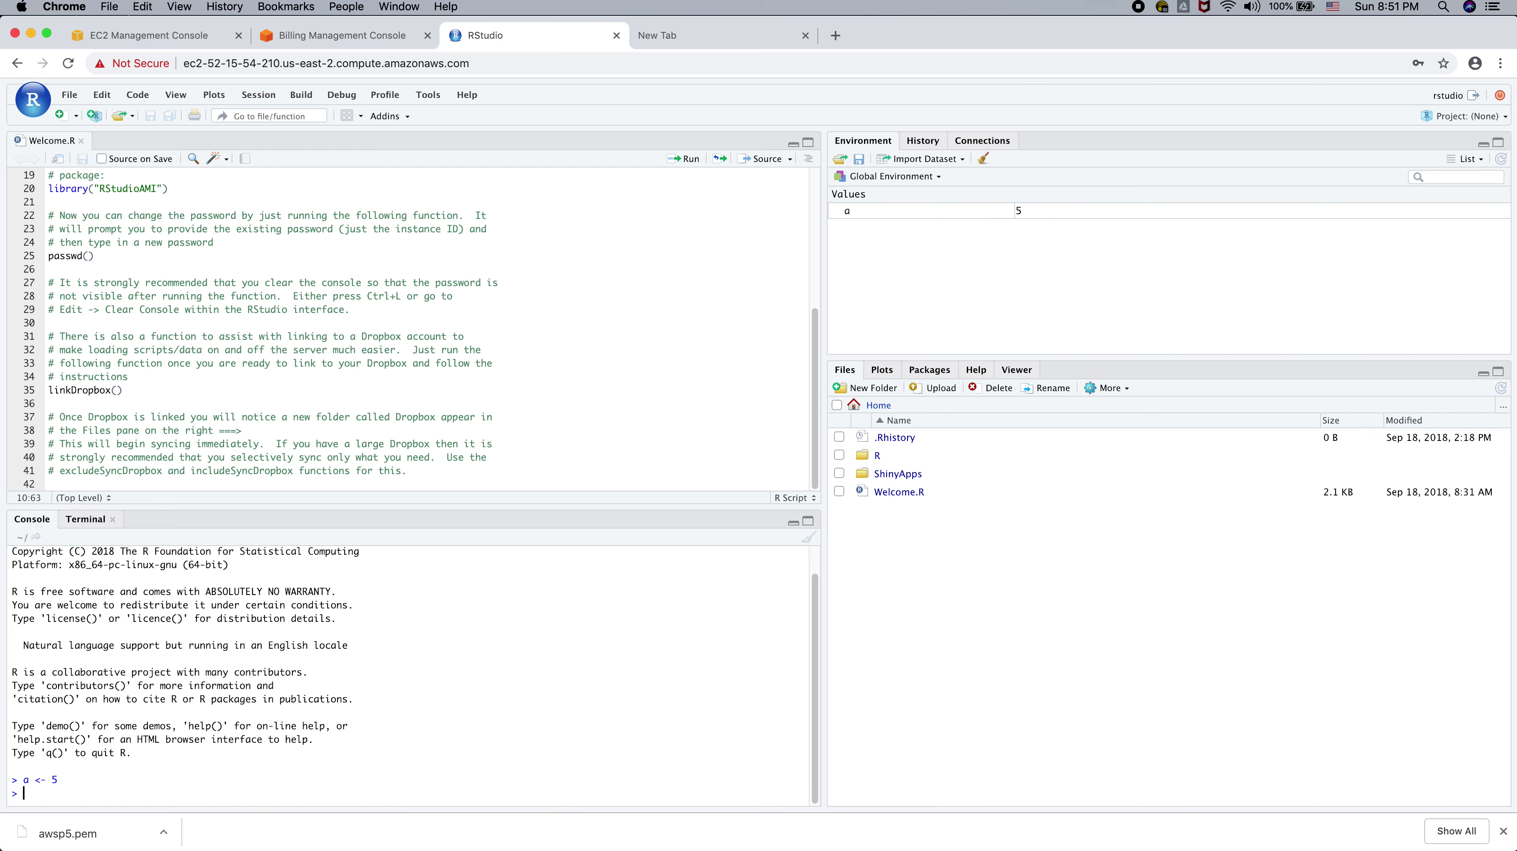
# - Switch to Terminal and run chmod 400 awsp5.pem to restrict the key file's permissions
pyautogui.press('super+Tab')
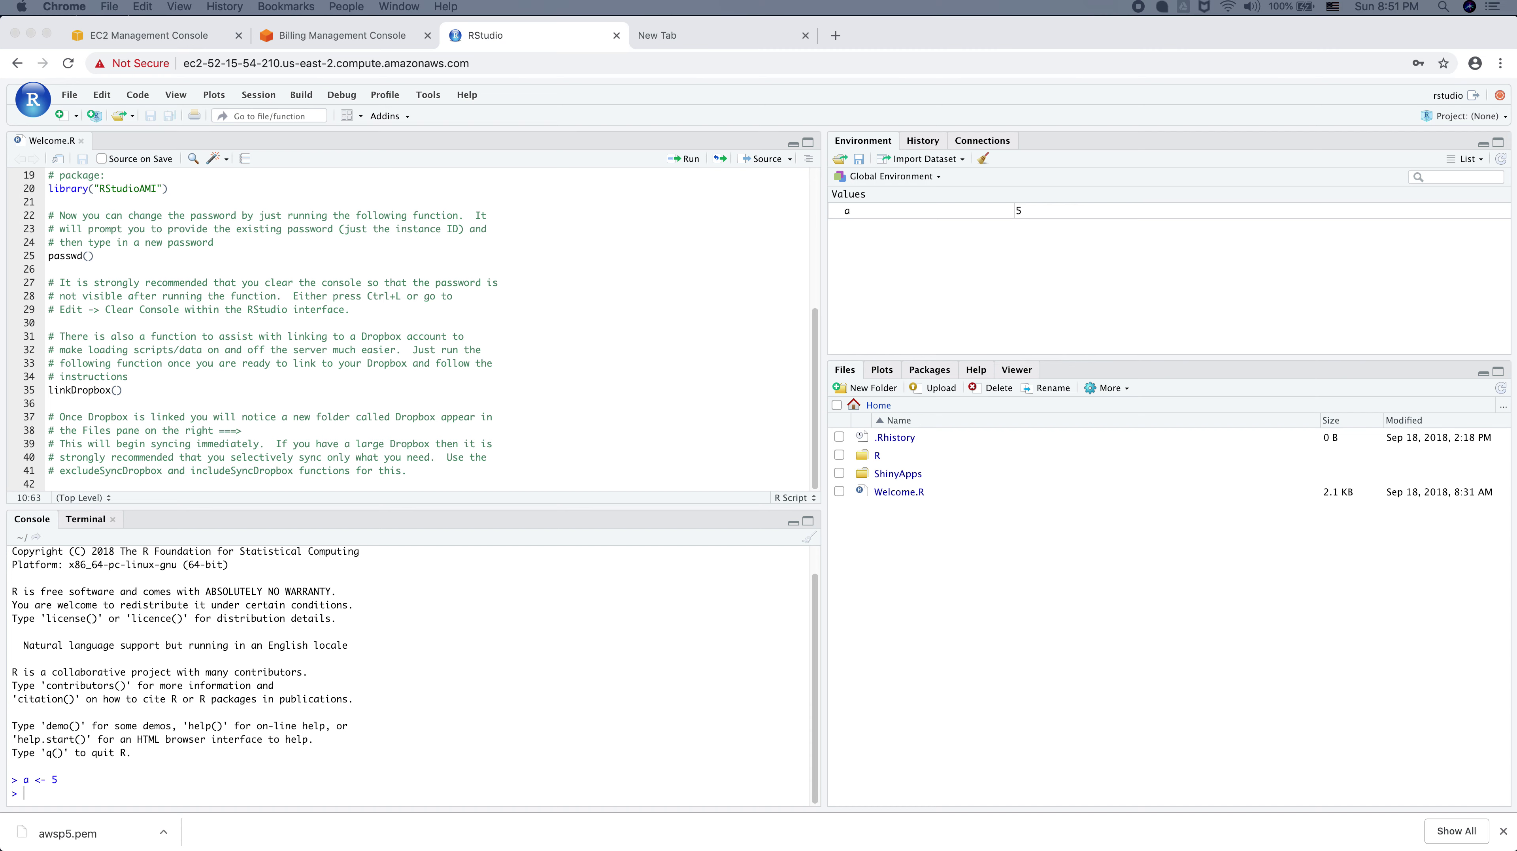
pyautogui.moveTo(859, 322); pyautogui.dragTo(436, 357)
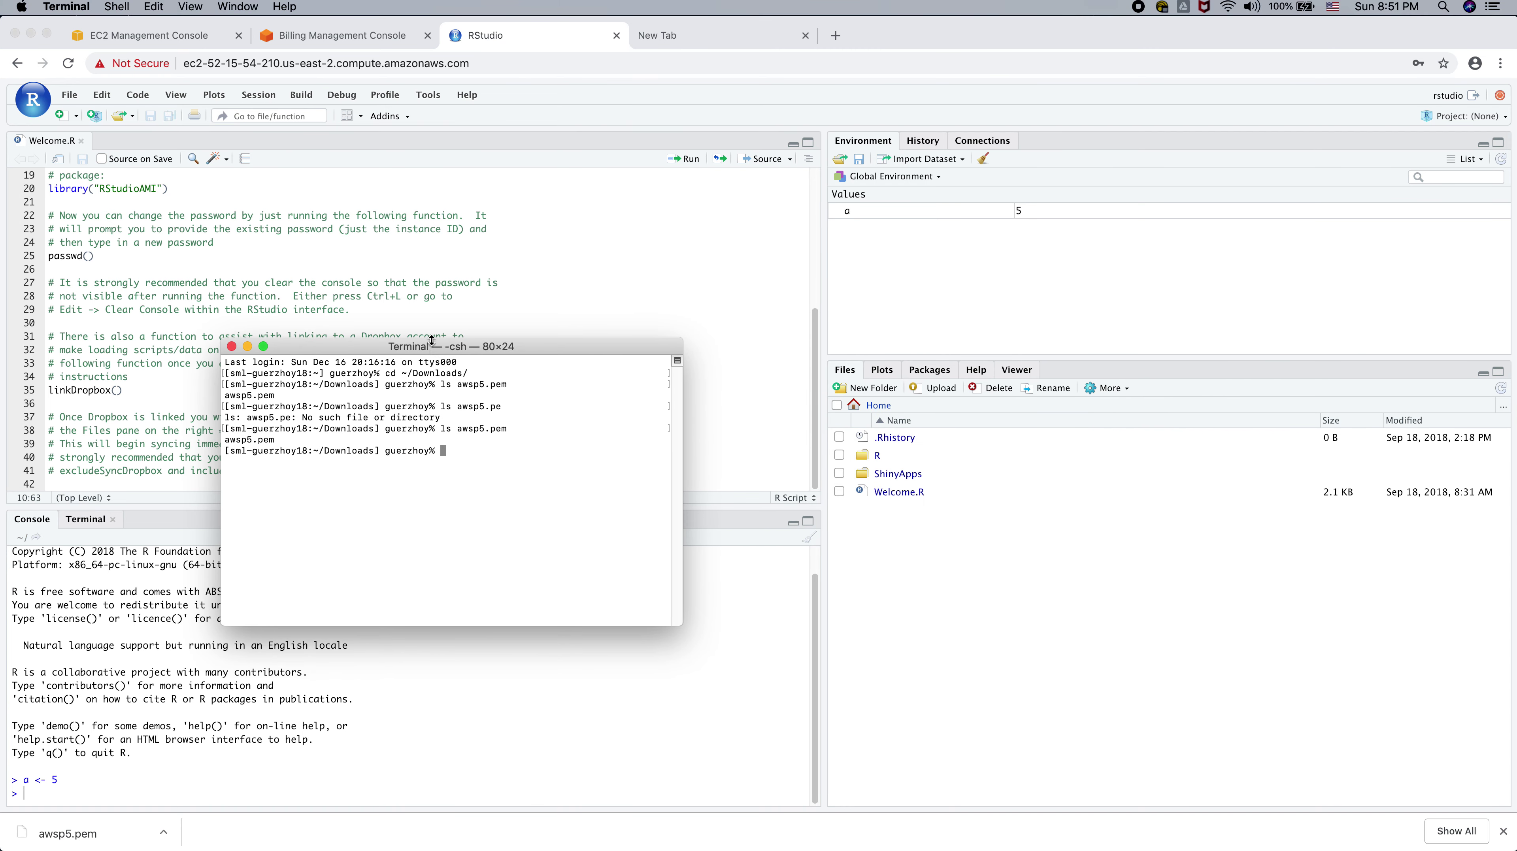
pyautogui.write('chmod 400')
pyautogui.doubleClick(349, 450)
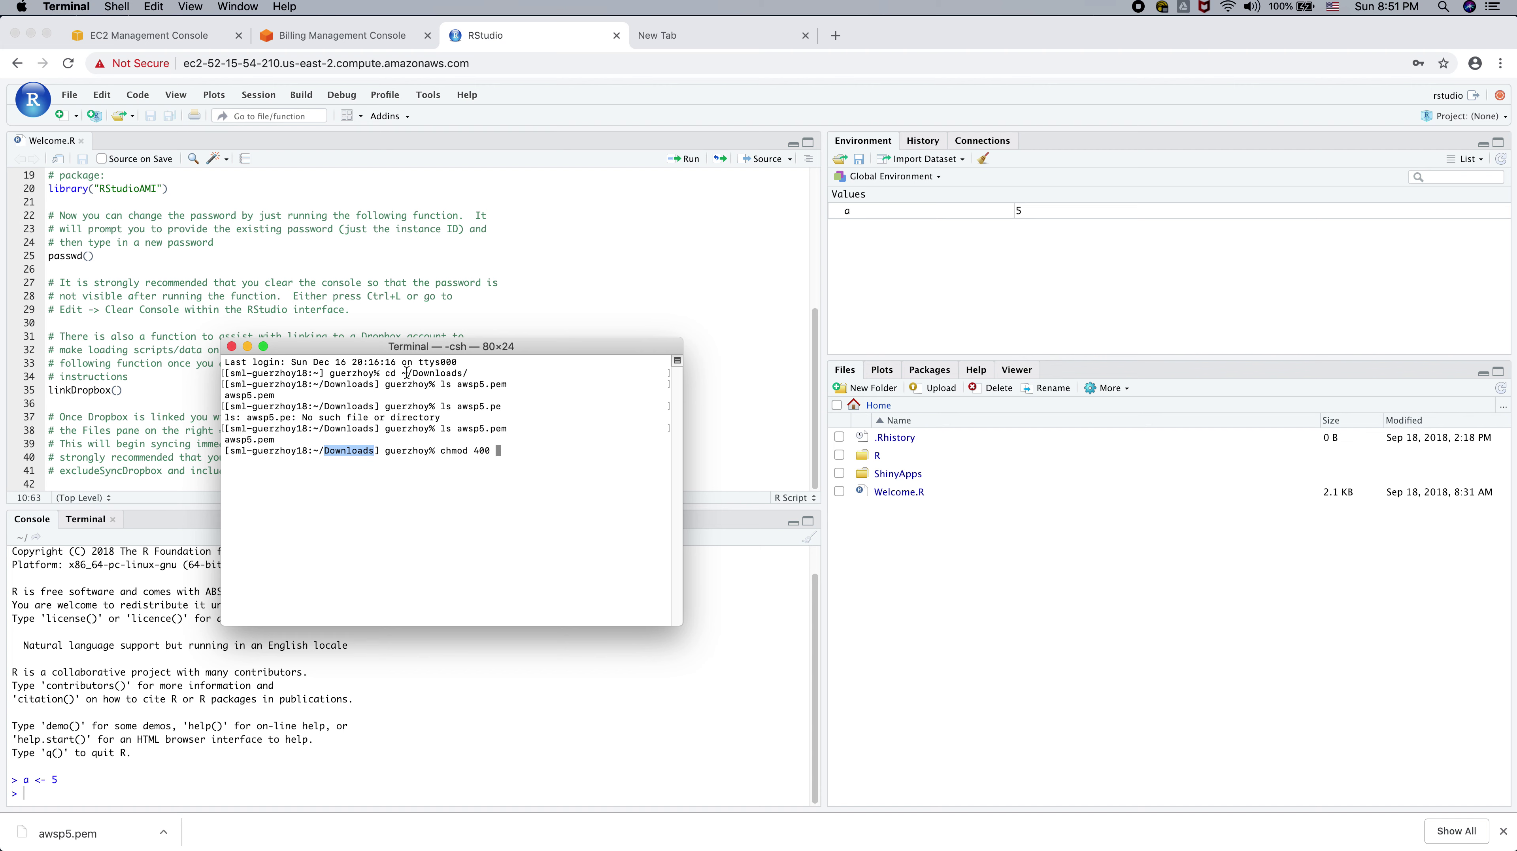
pyautogui.click(544, 461)
pyautogui.write('chmod 400 awsp5.pem')
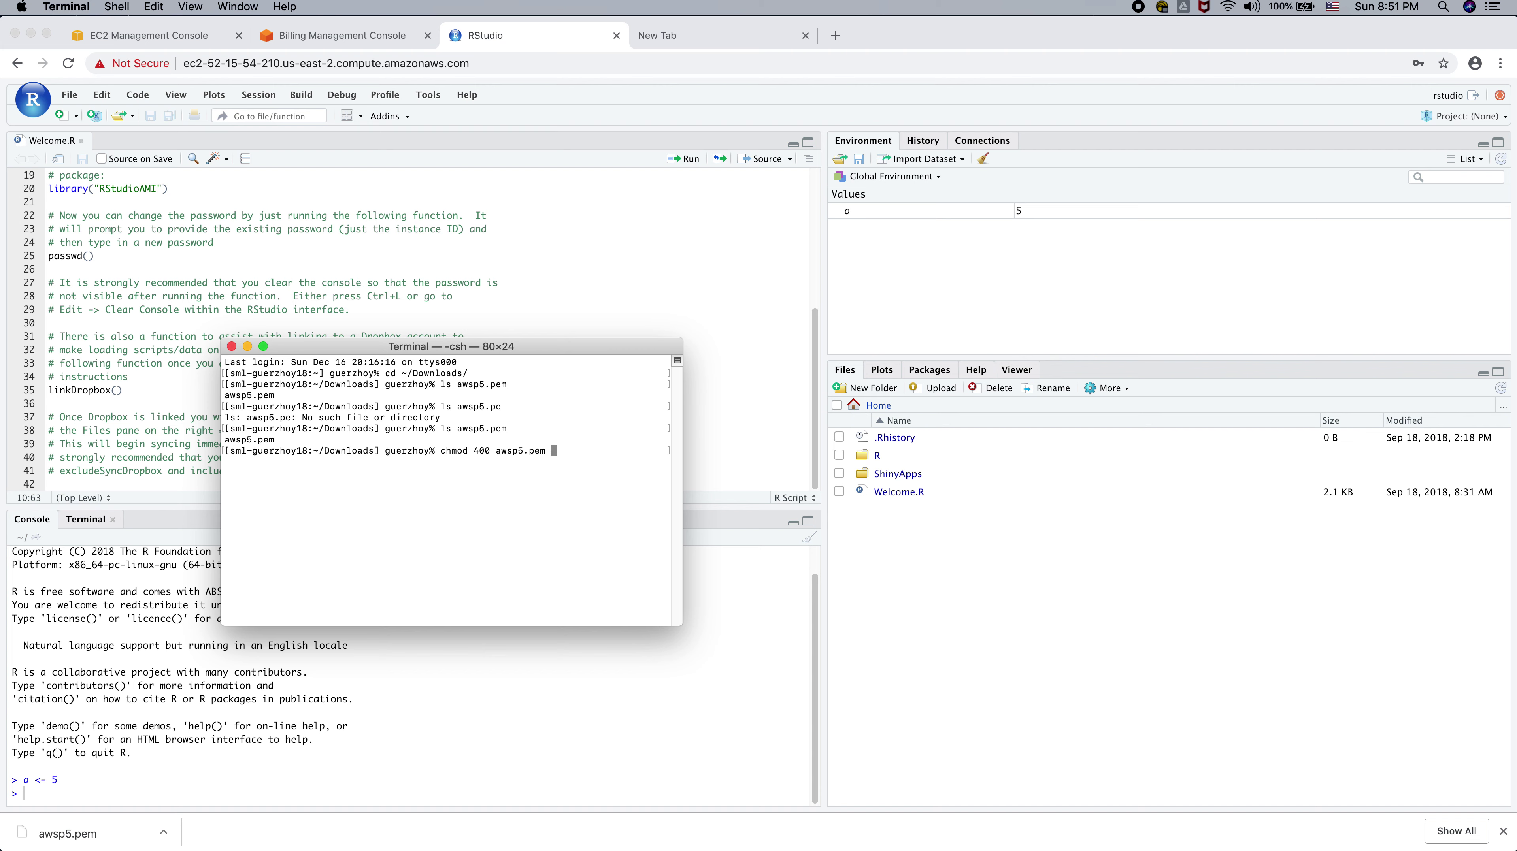
pyautogui.press('Return')
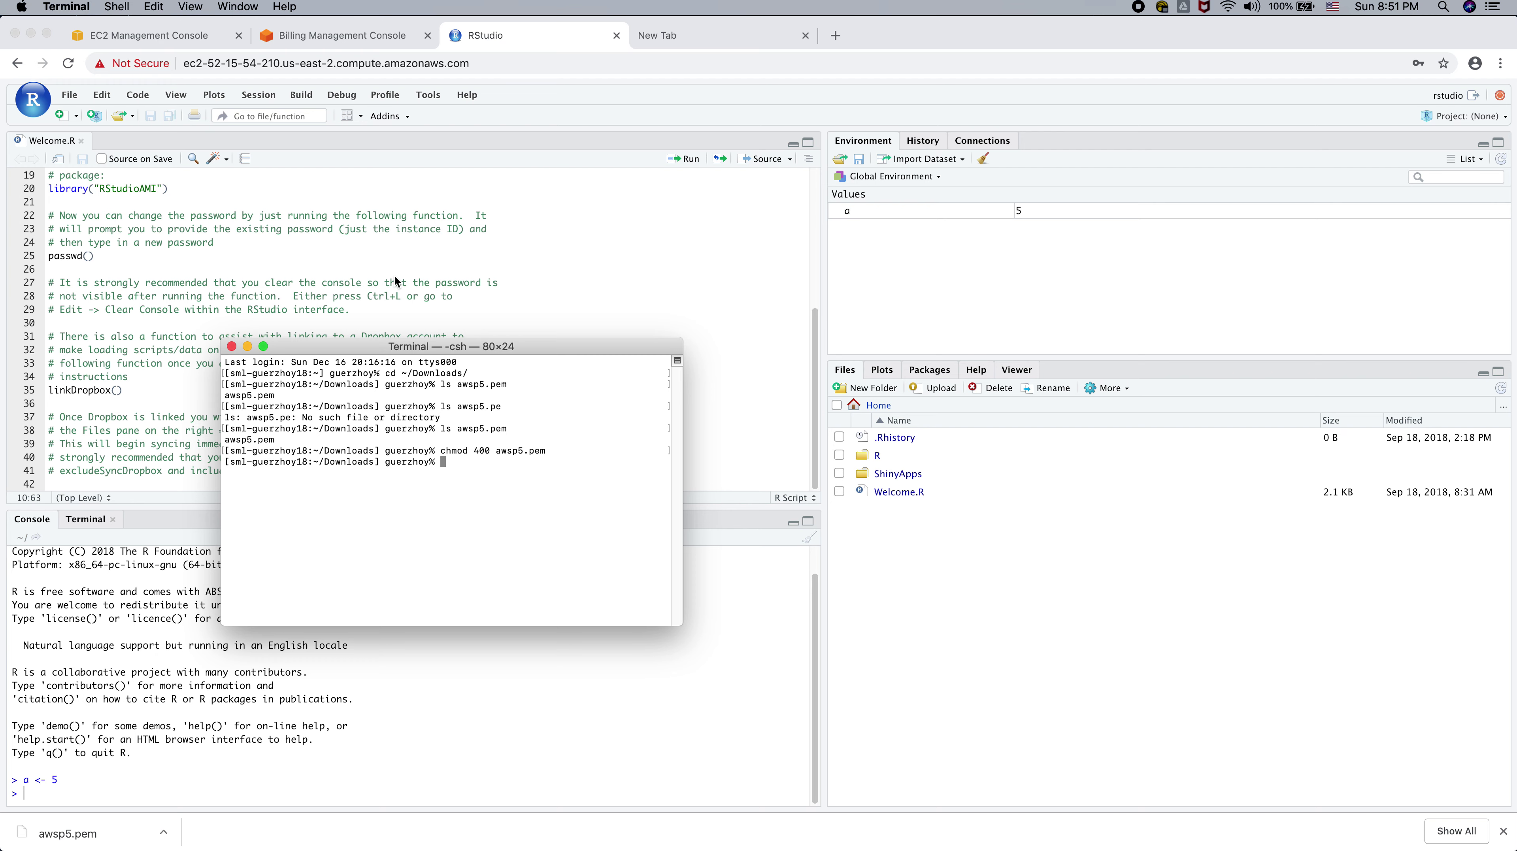
# - Move Terminal aside, open the new instance's connection instructions in the EC2 console, and copy the example ssh command
pyautogui.moveTo(408, 346); pyautogui.dragTo(1516, 522)
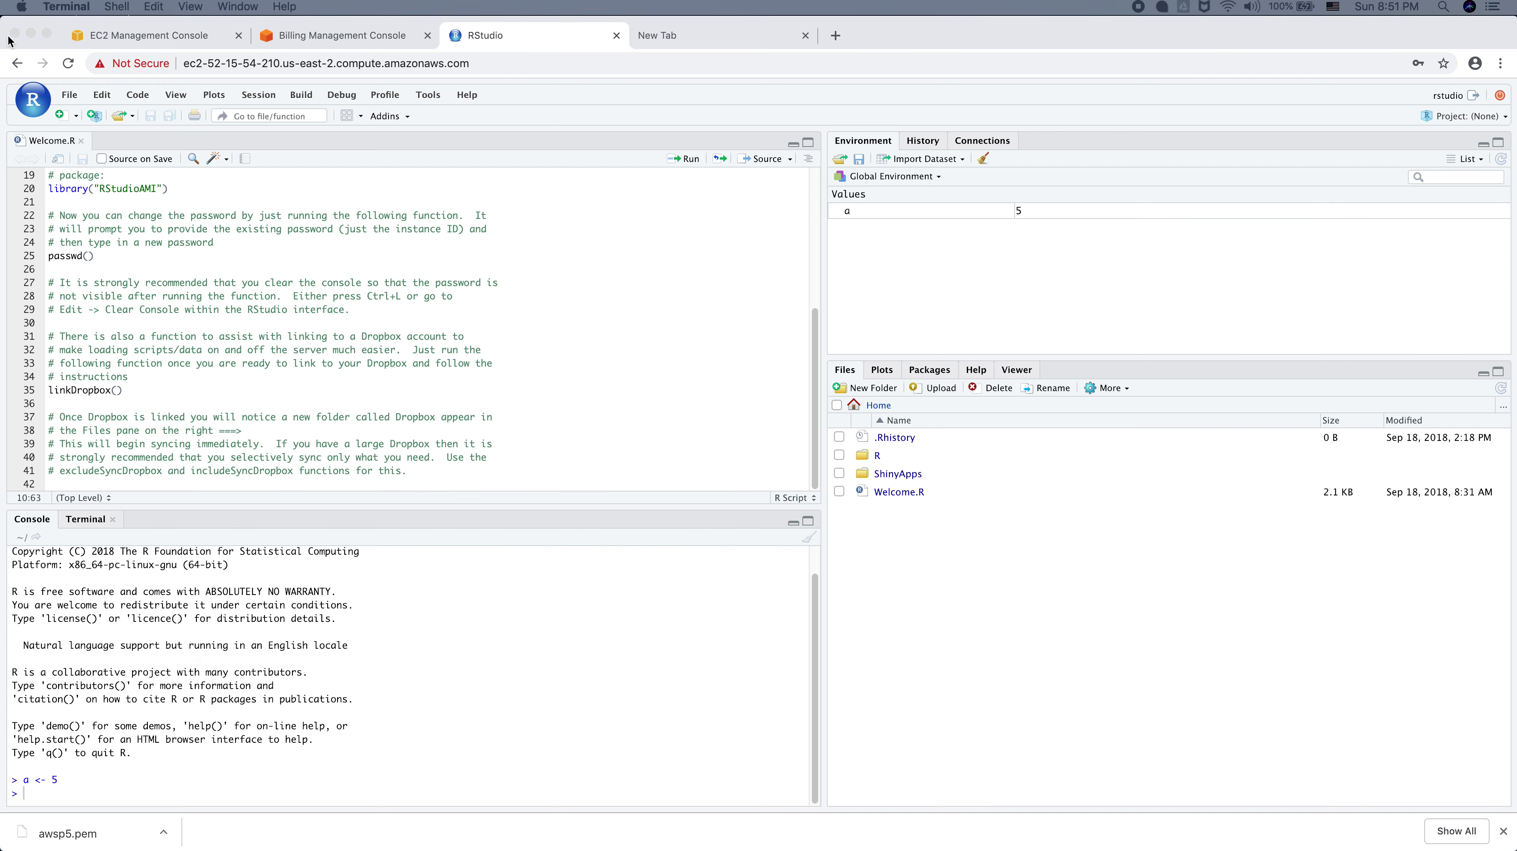
pyautogui.click(106, 36)
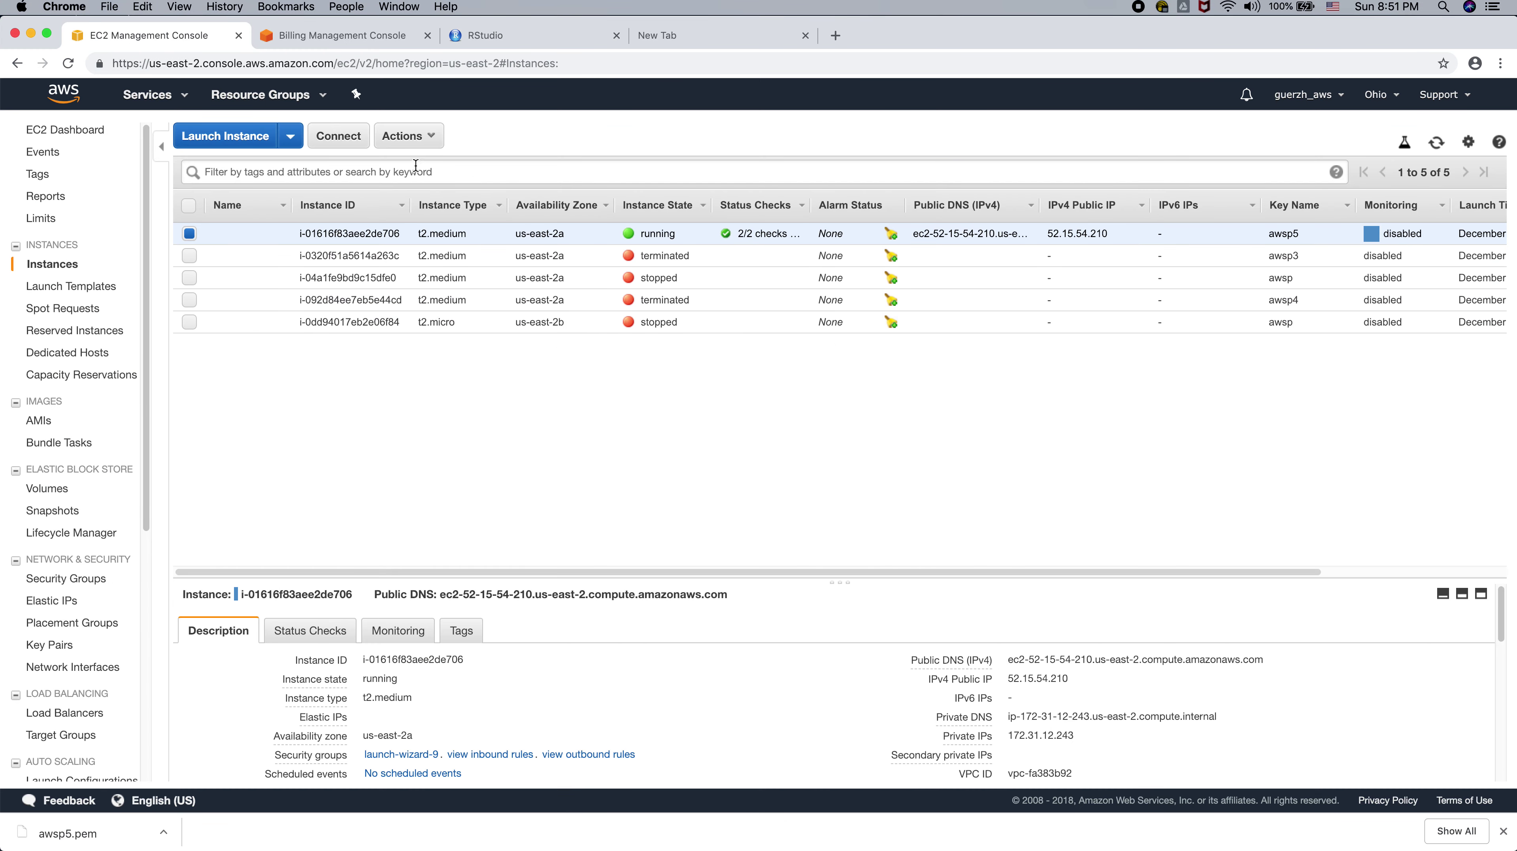
pyautogui.click(415, 139)
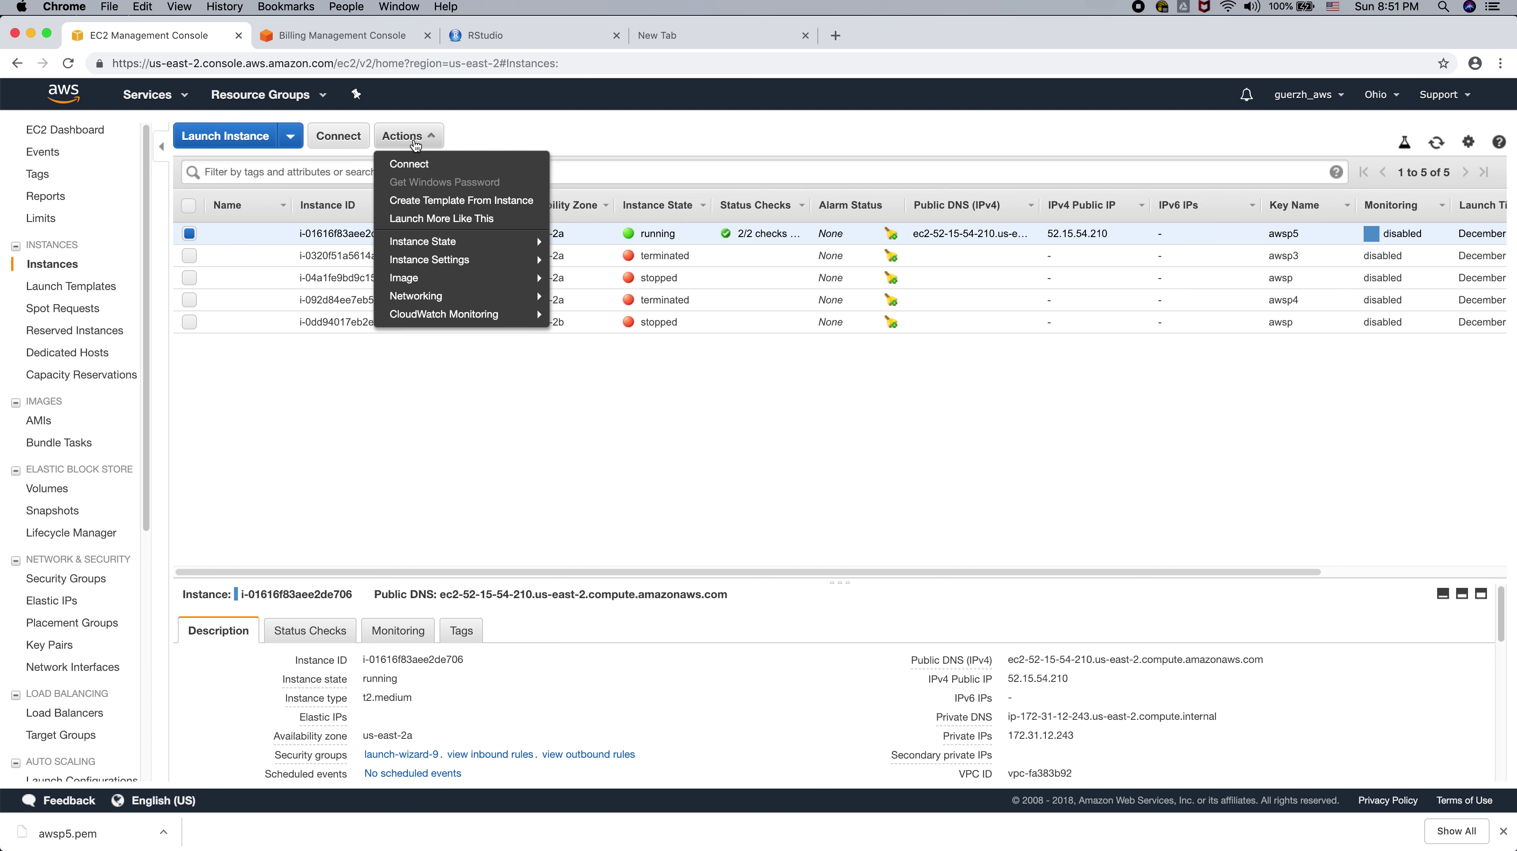
pyautogui.click(432, 166)
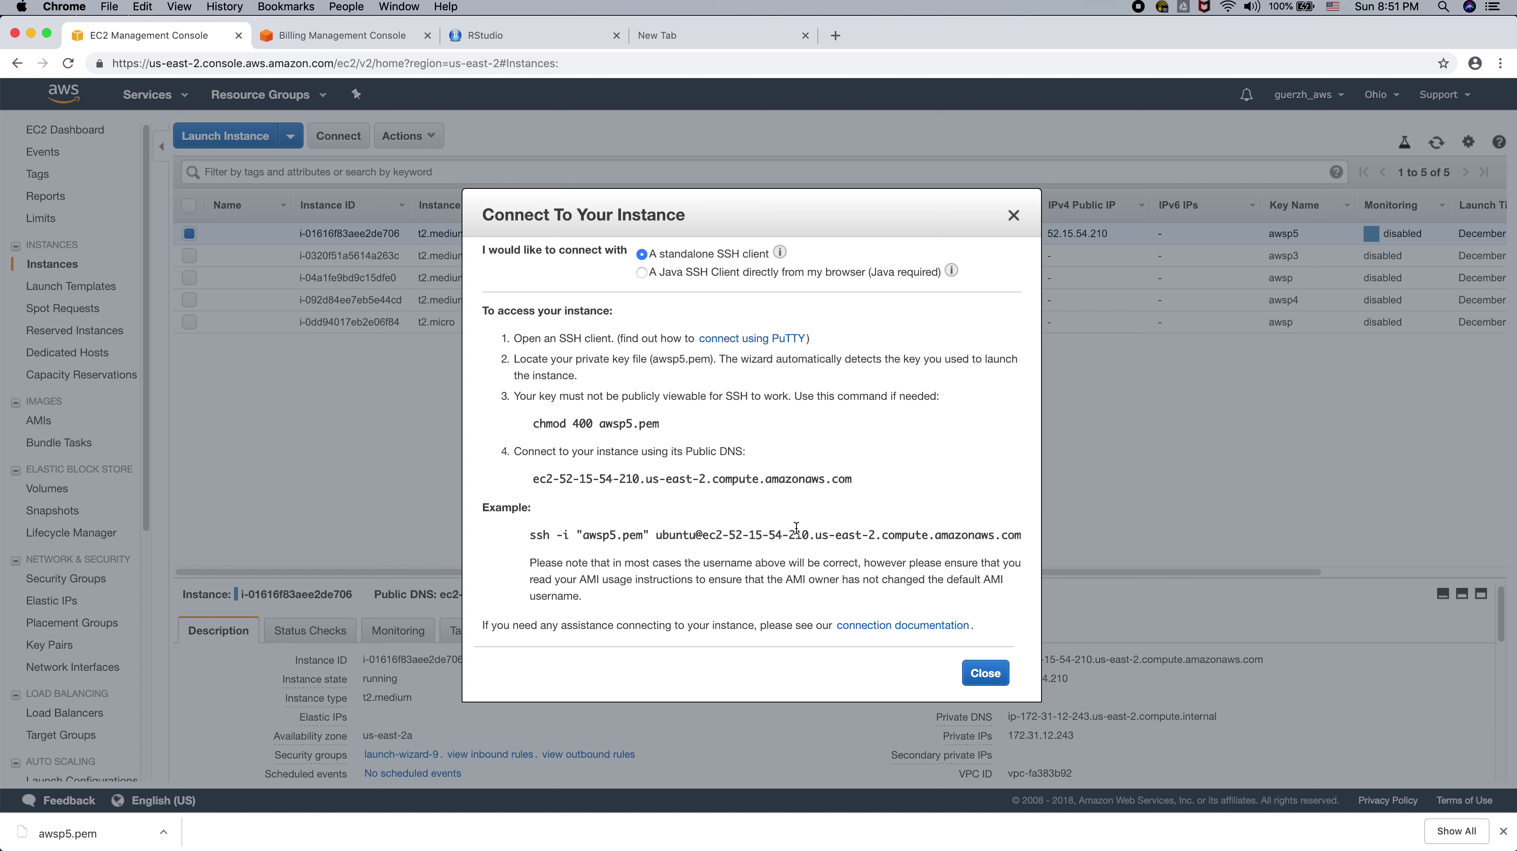
pyautogui.tripleClick(694, 534)
pyautogui.press('super+c')
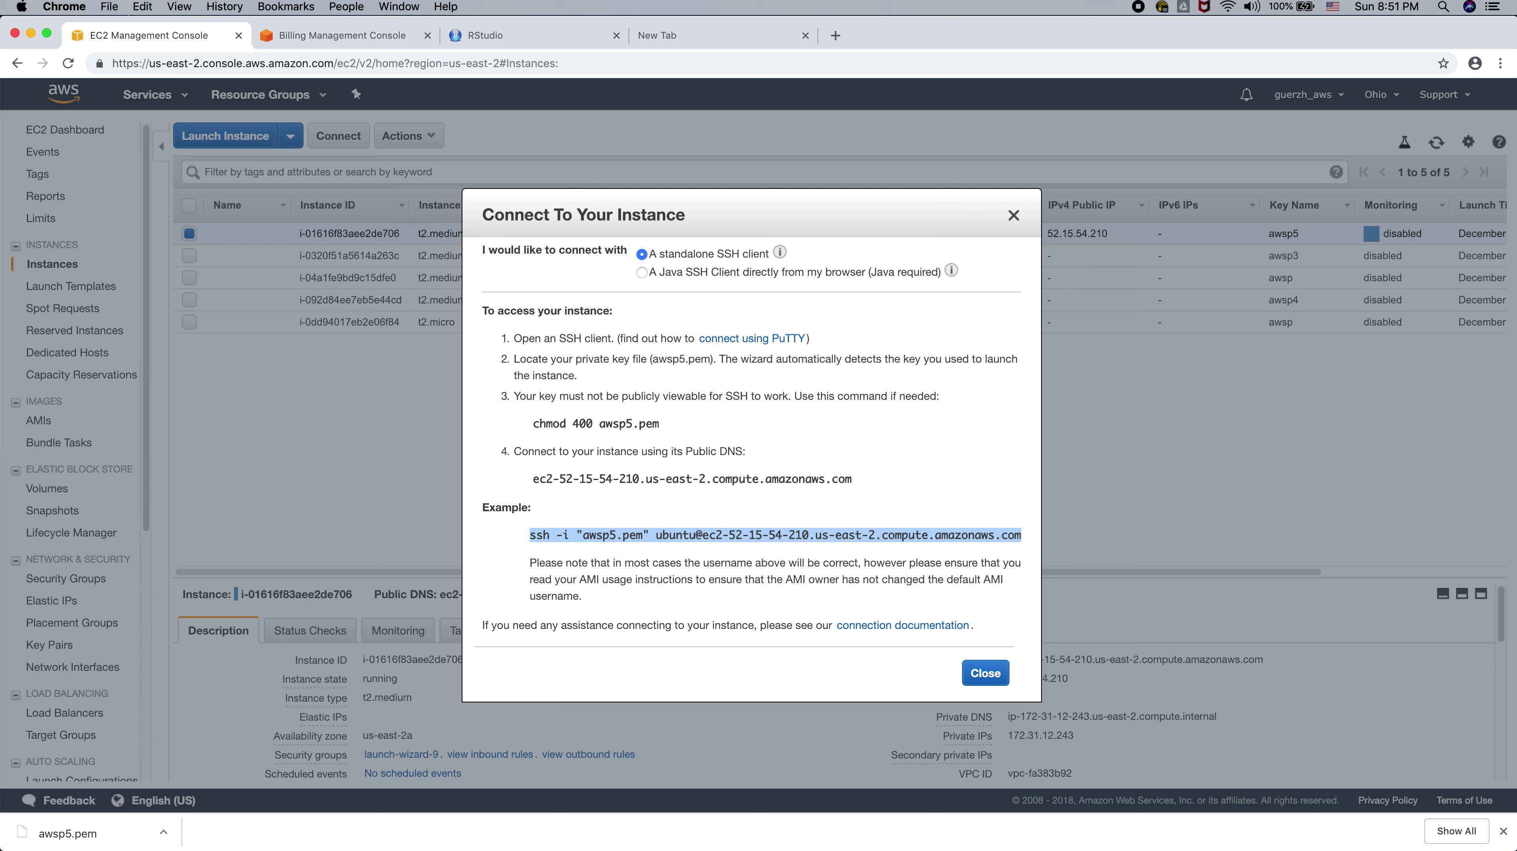
# - Switch to Terminal, run the copied ssh -i "awsp5.pem" command for the ubuntu user, and answer yes to continue connecting
pyautogui.press('super+Tab')
pyautogui.moveTo(1207, 411); pyautogui.dragTo(442, 271)
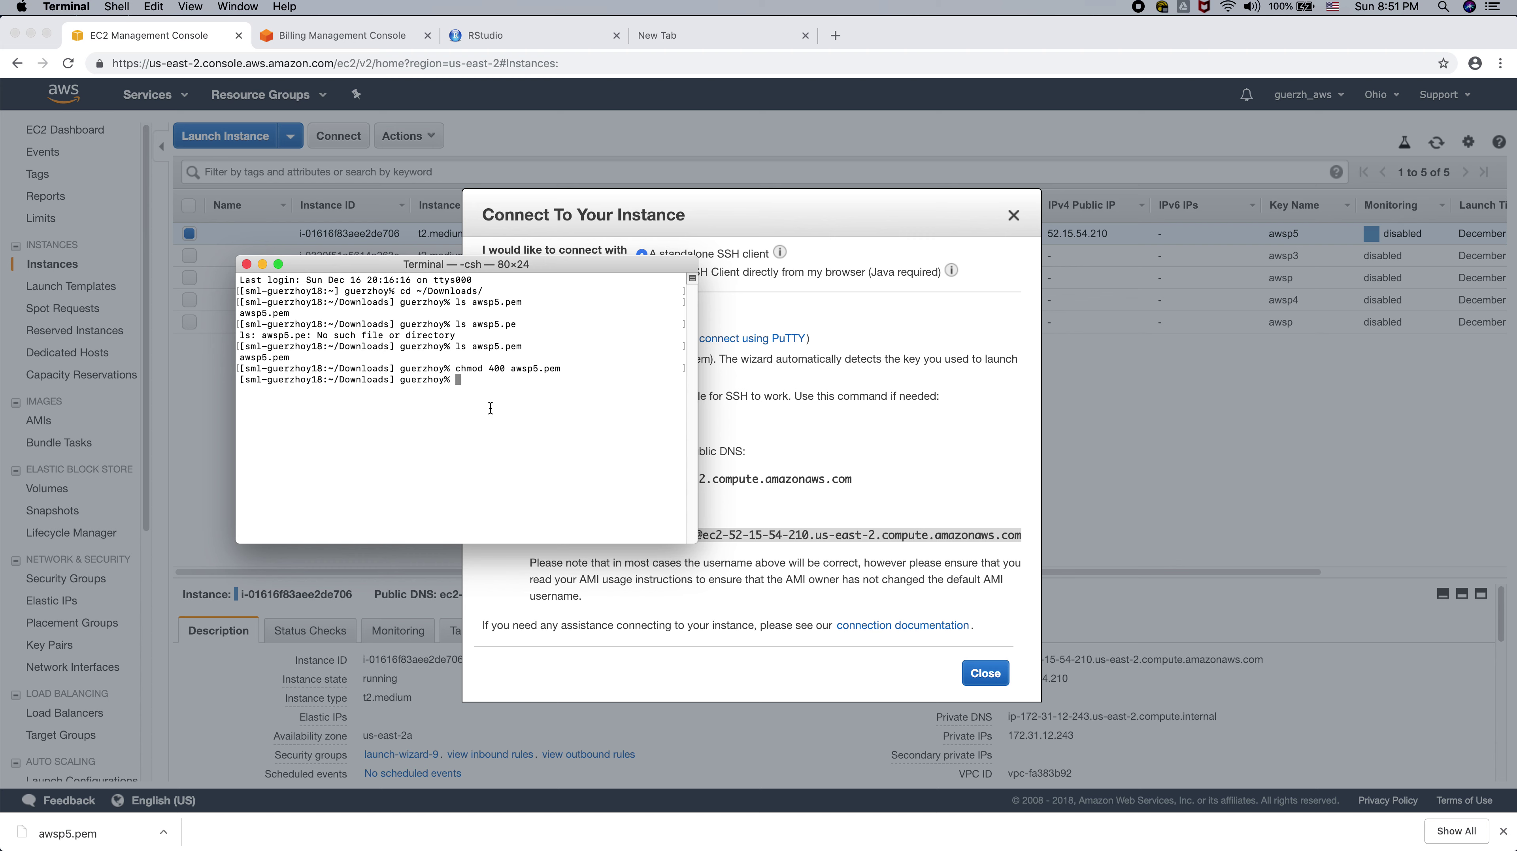
pyautogui.press('super+v')
pyautogui.press('Return')
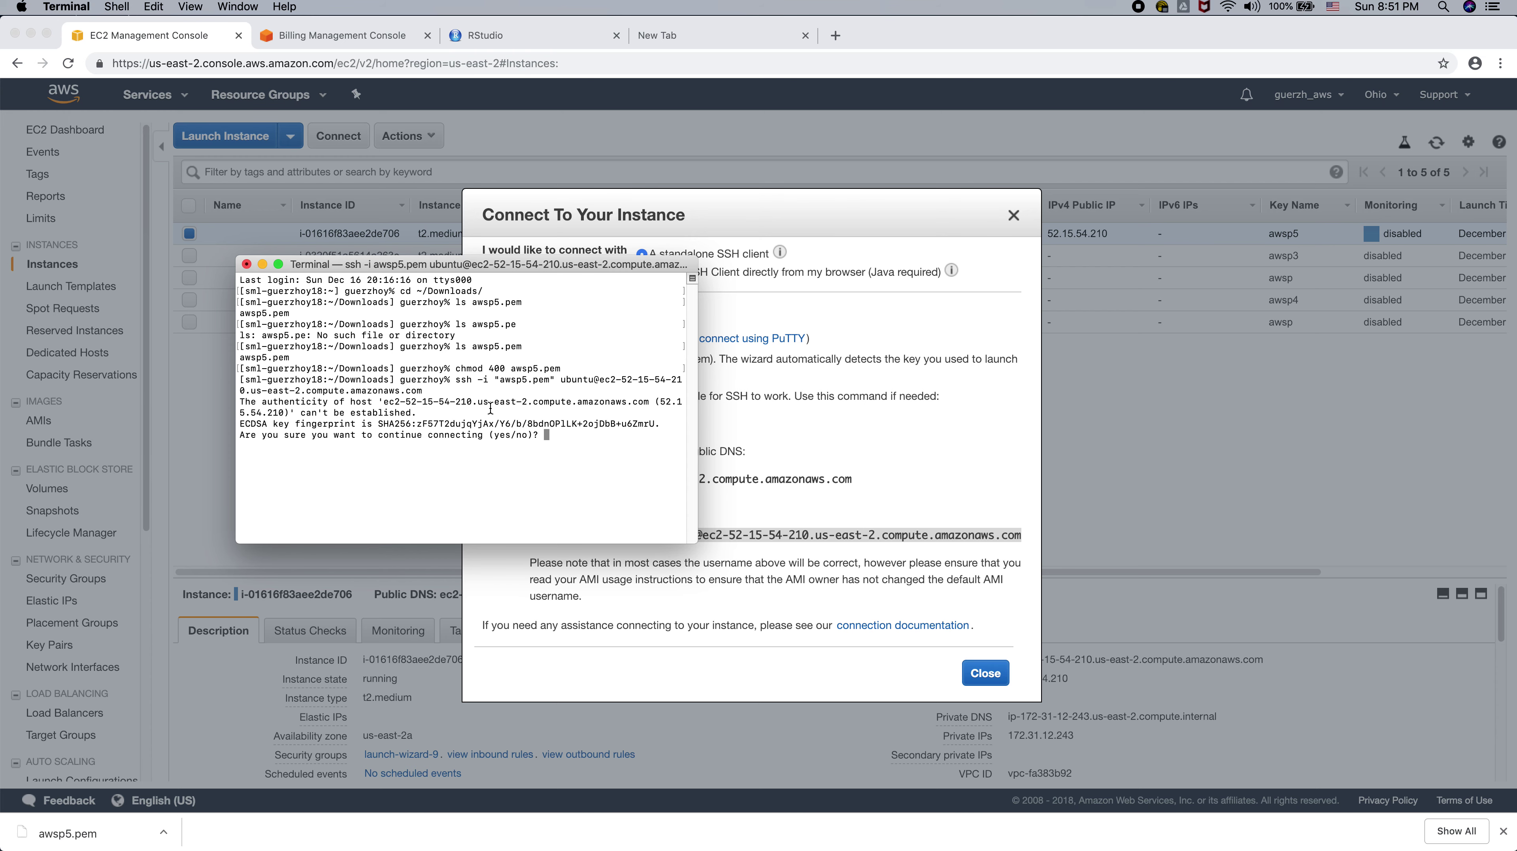
pyautogui.write('yes')
pyautogui.press('Return')
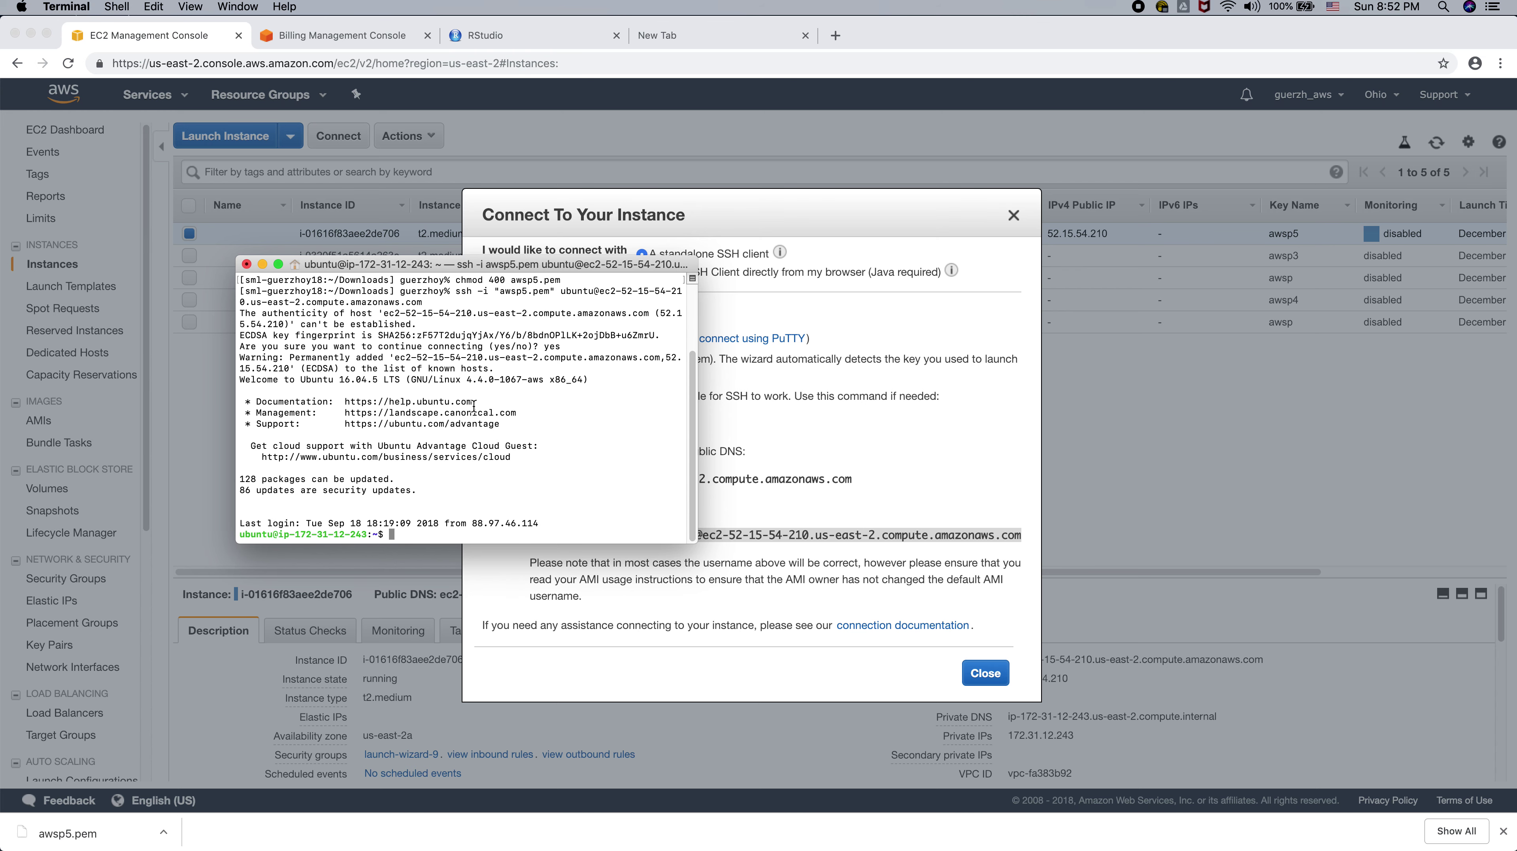
# - List the files in the ubuntu user's home directory on the server
pyautogui.write('ls')
pyautogui.press('Return')
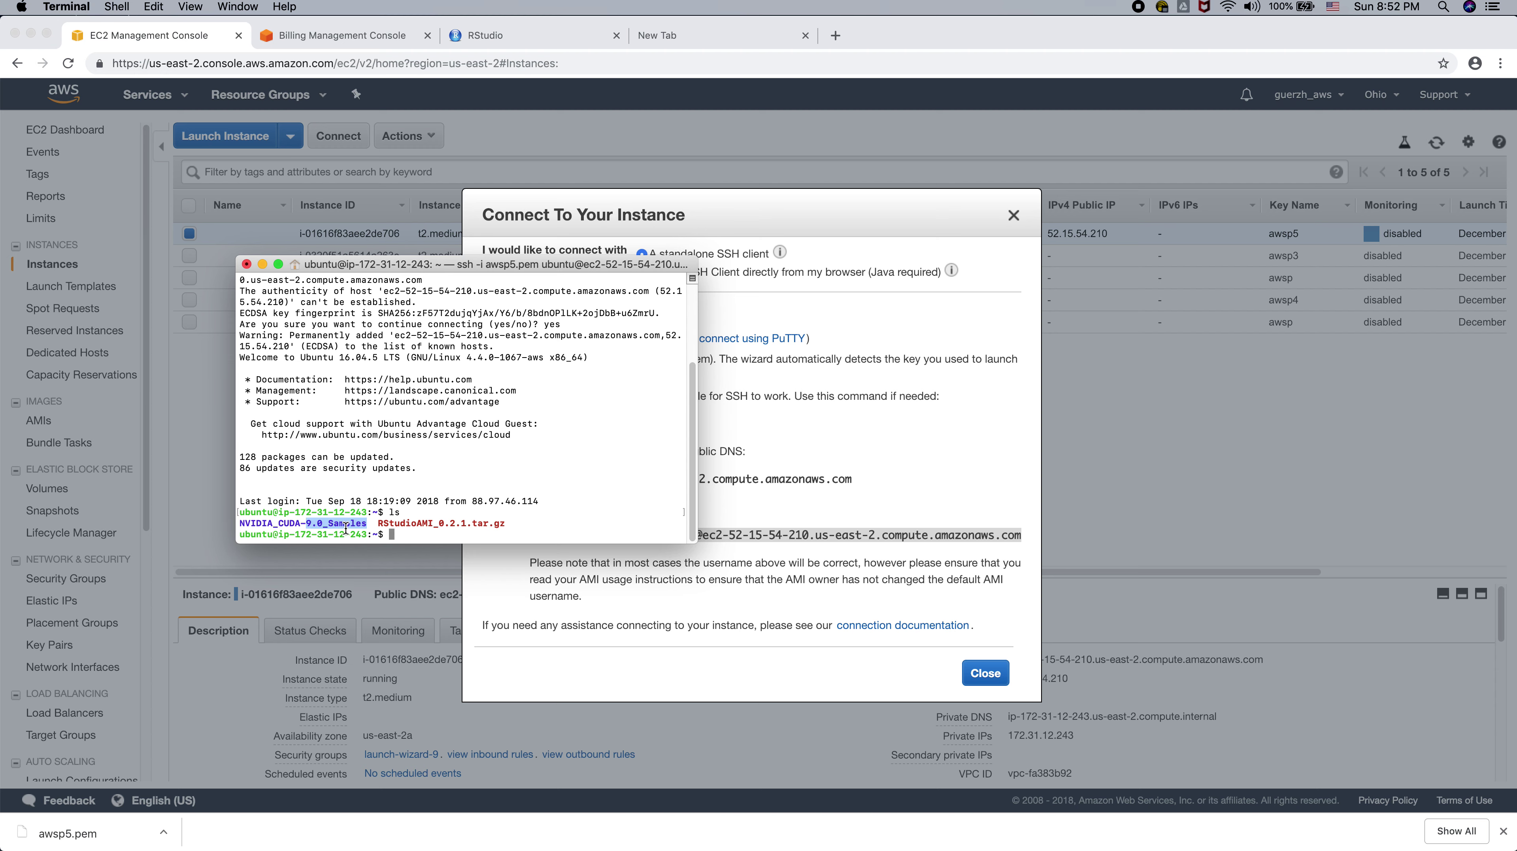
pyautogui.doubleClick(454, 525)
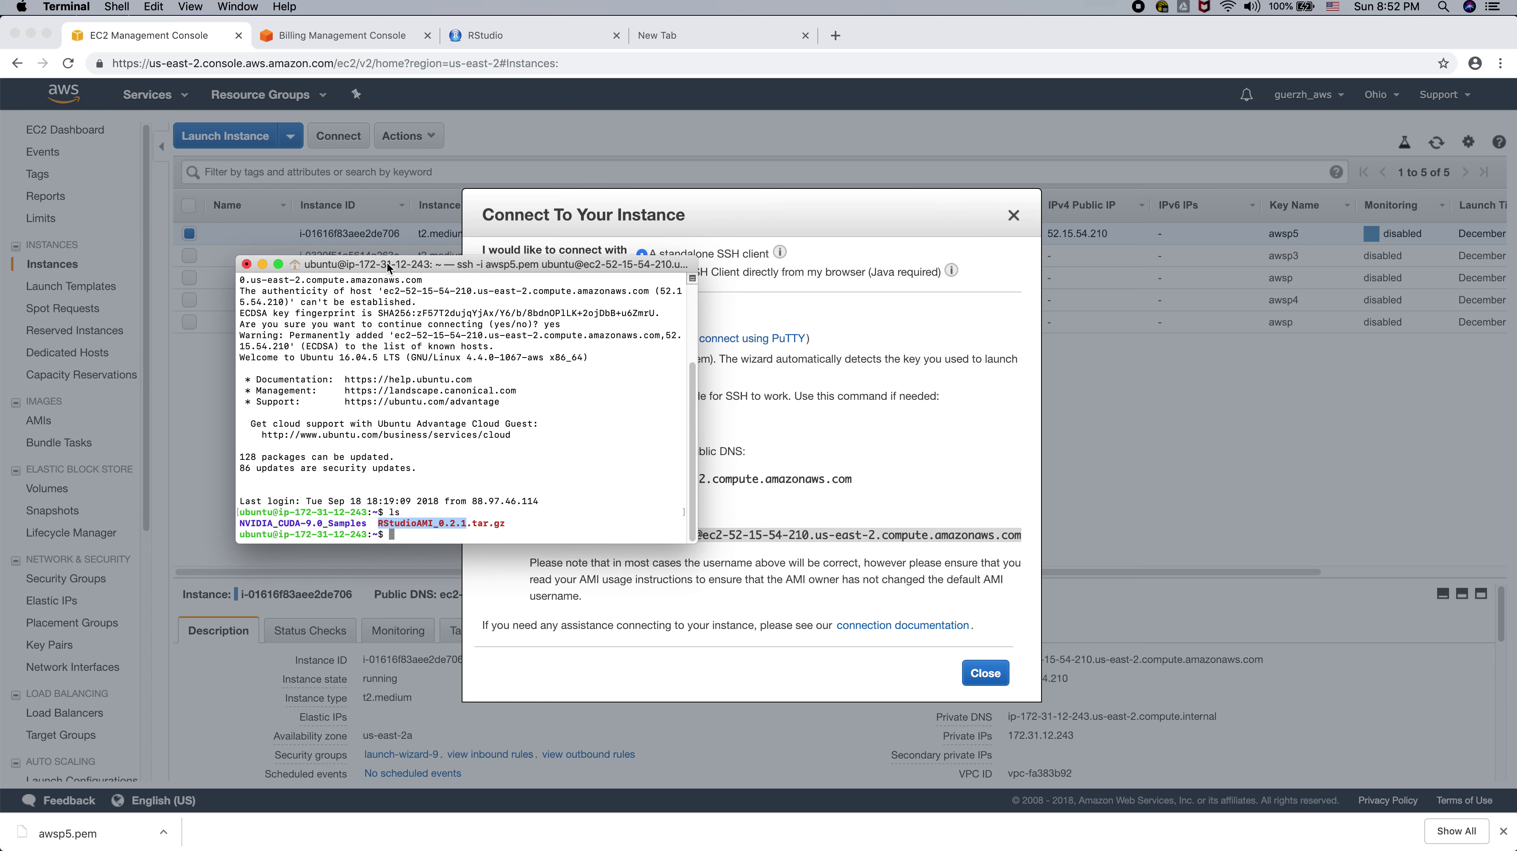
# - Move Terminal out of the way, switch to the browser's RStudio session, and run getwd() in the console
pyautogui.moveTo(387, 266); pyautogui.dragTo(710, 300)
pyautogui.press('super+m')
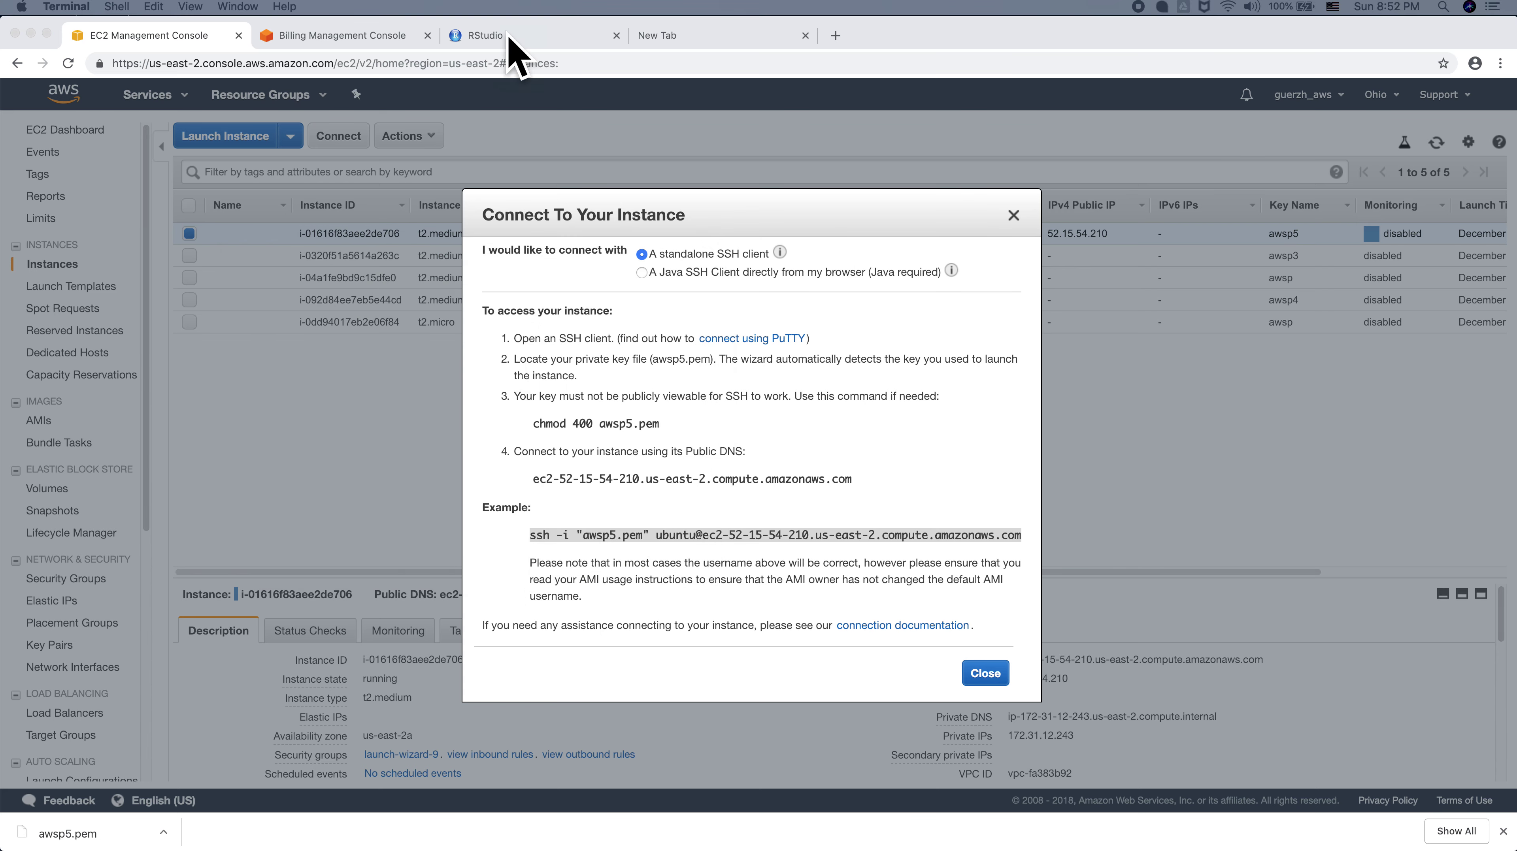
pyautogui.click(509, 38)
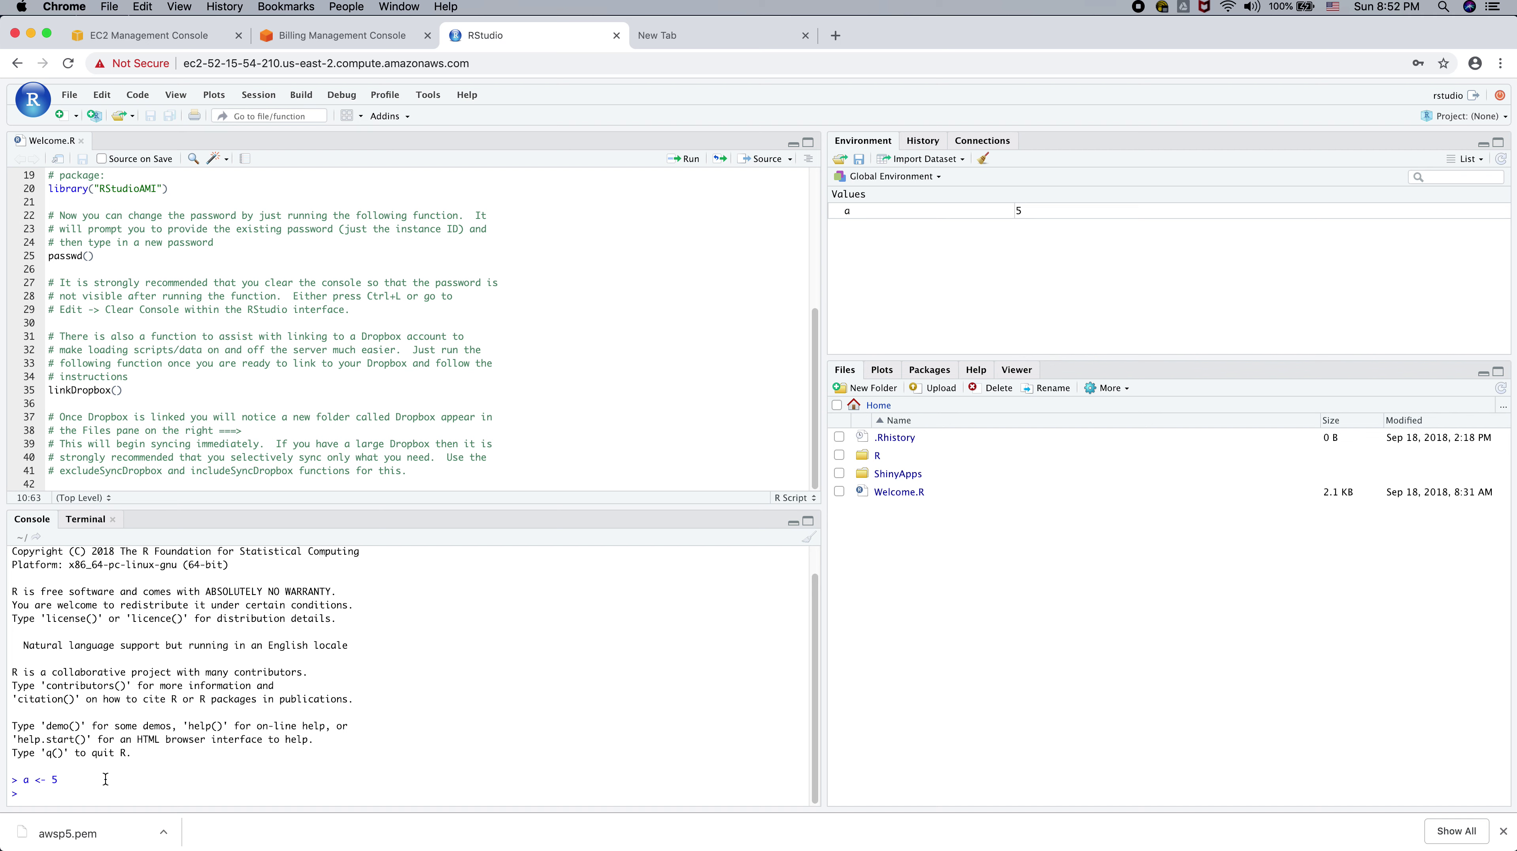
pyautogui.write('getwd()')
pyautogui.press('Return')
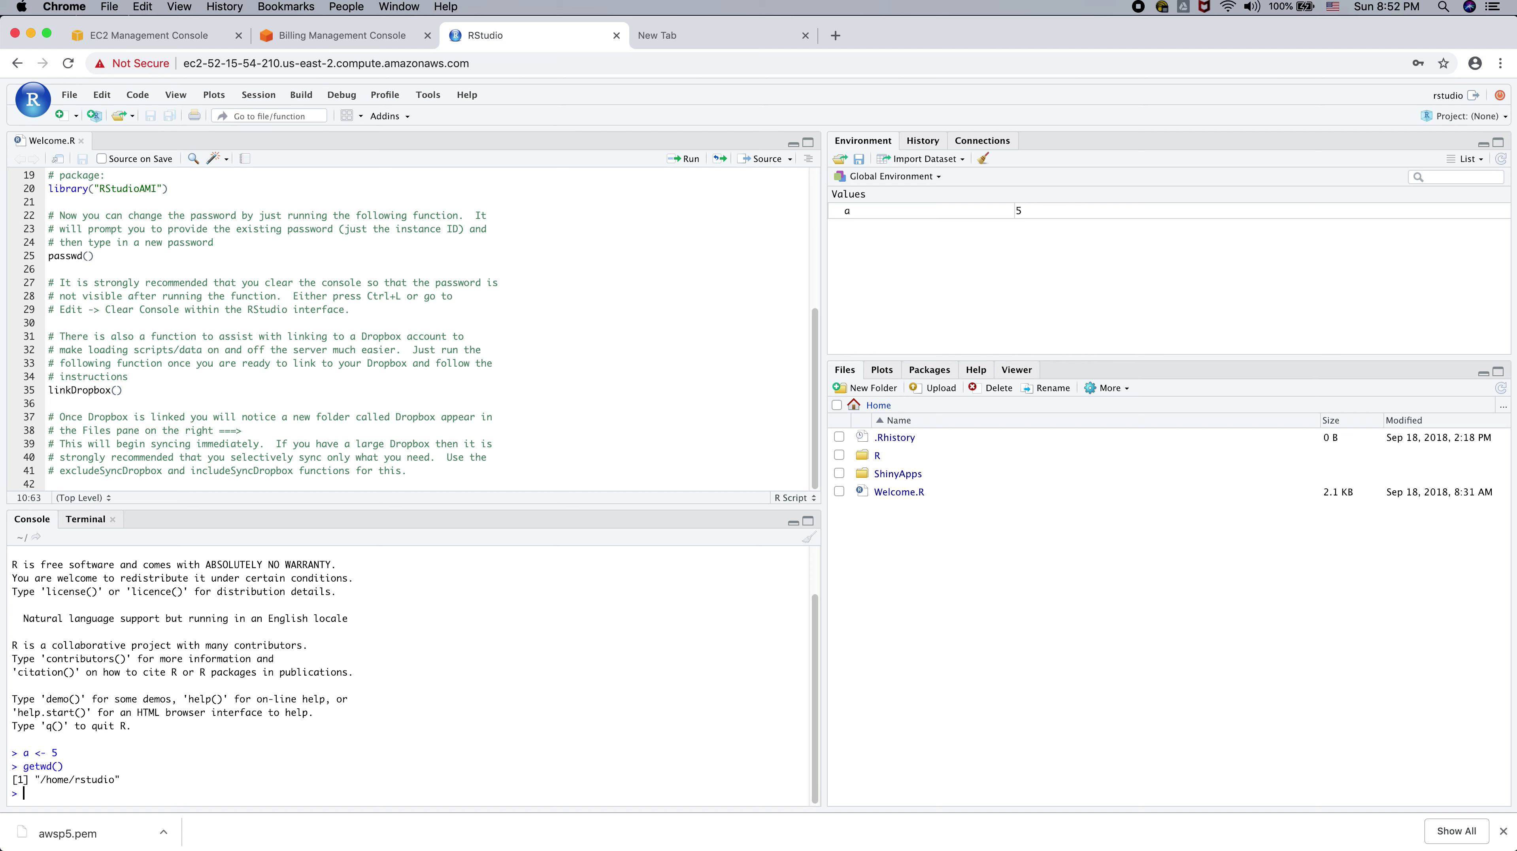
# - Save the variable a to secrete_data.RData by running save("a", file="secrete_data.RData") in the console
pyautogui.write('save(')
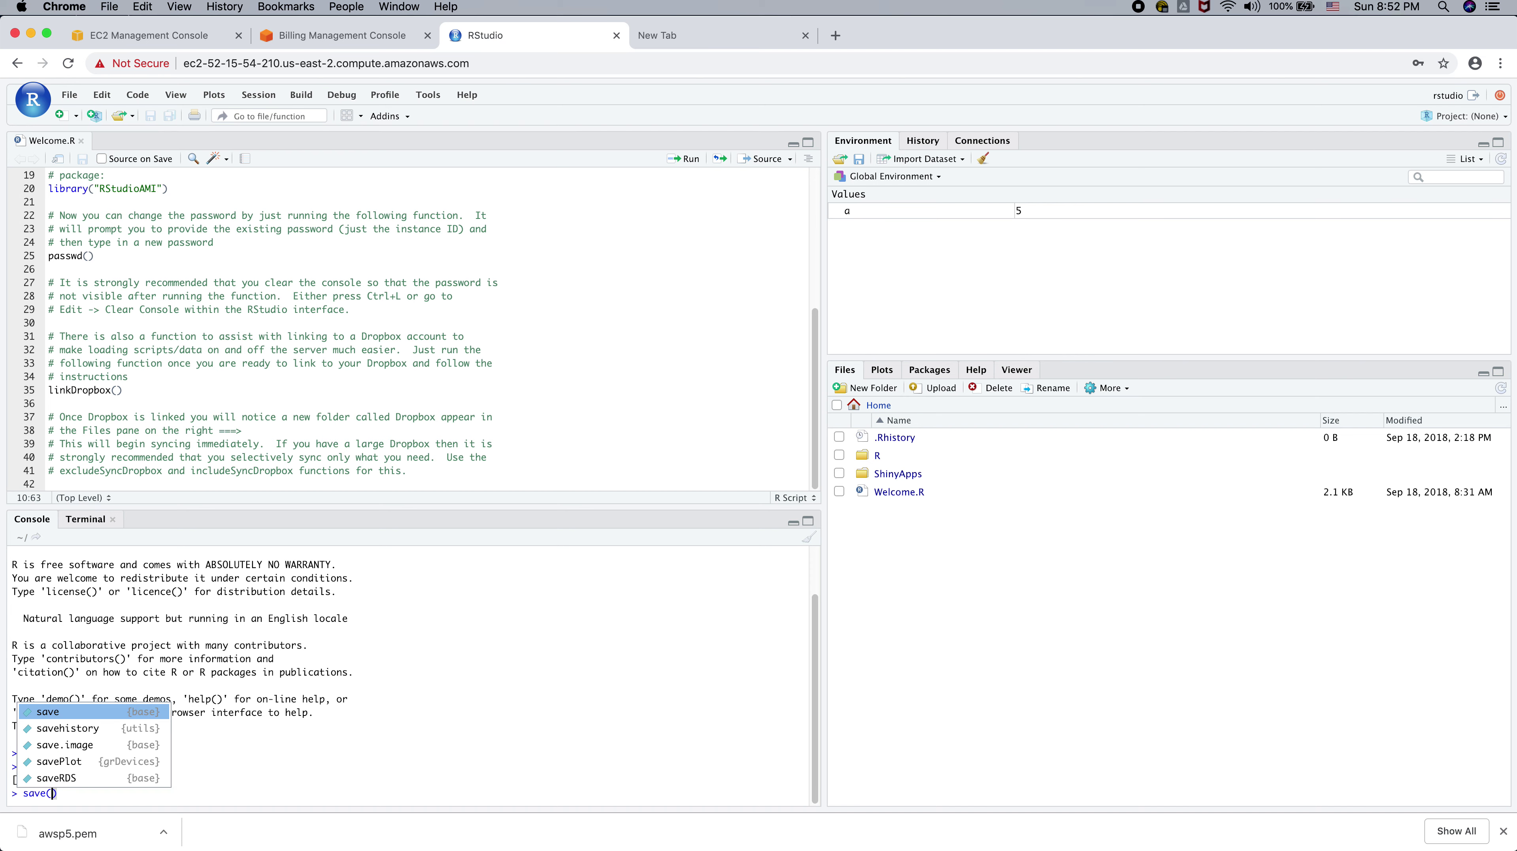
pyautogui.write('"a", file=')
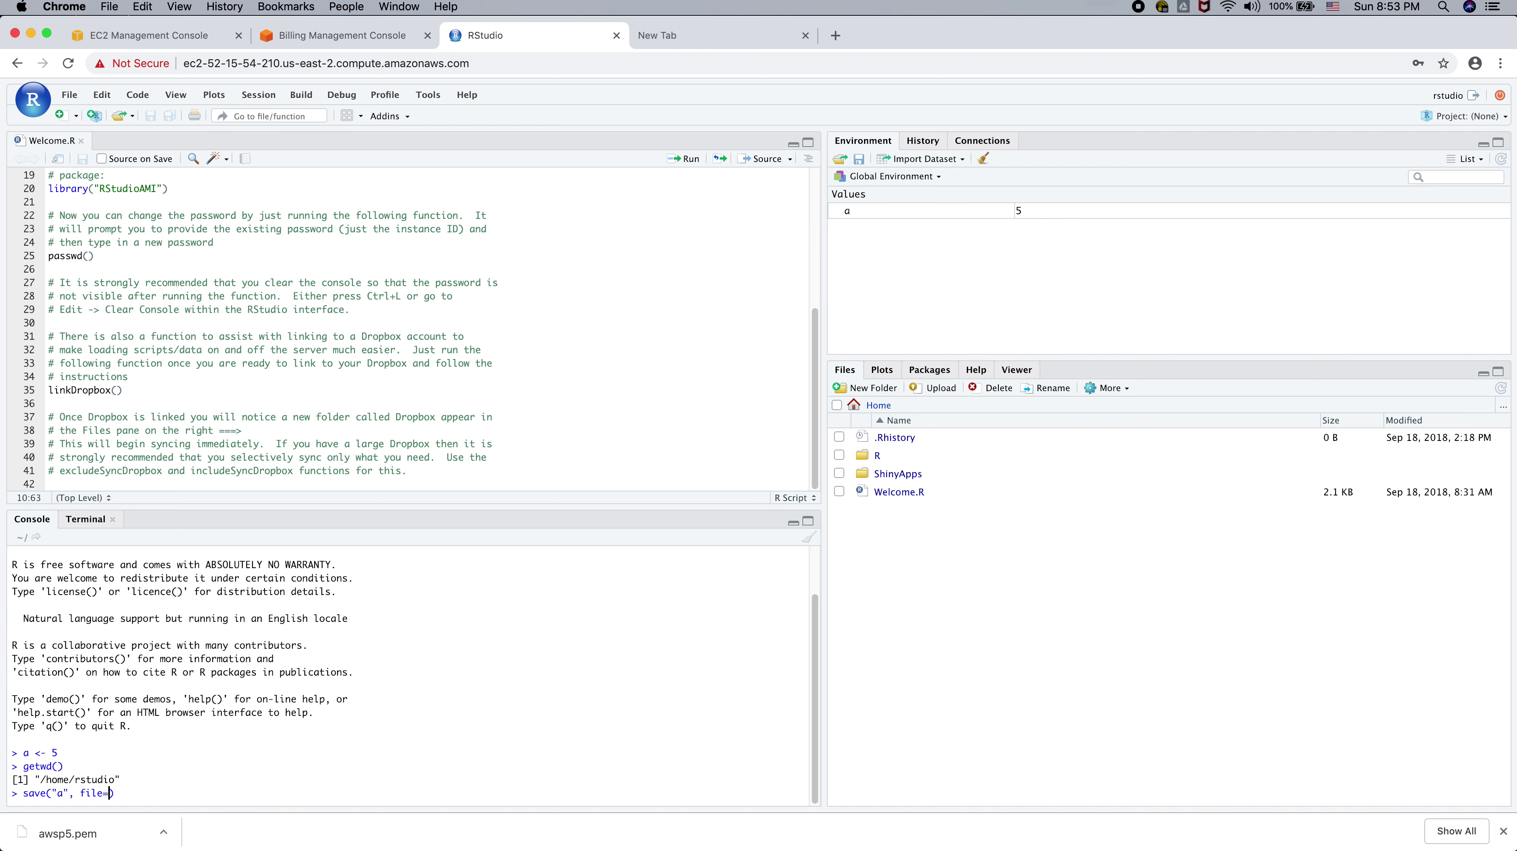
pyautogui.write('"secrete_data.RData')
pyautogui.press('Return')
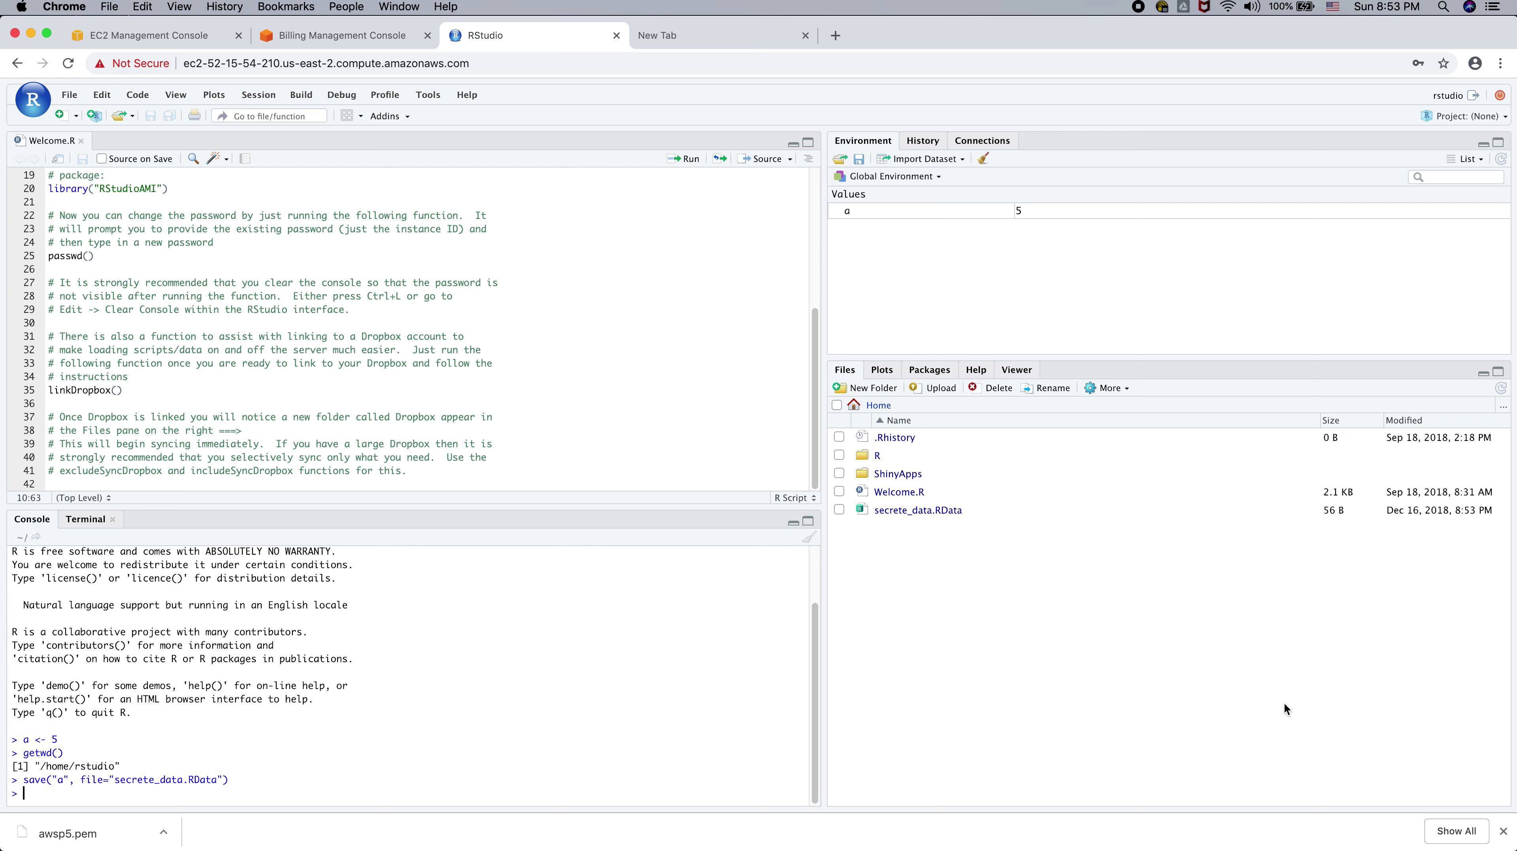
# - Switch to Terminal, change the server directory to /home/rstudio/, and list its files
pyautogui.press('super+Tab')
pyautogui.moveTo(1437, 345); pyautogui.dragTo(488, 157)
pyautogui.click(476, 224)
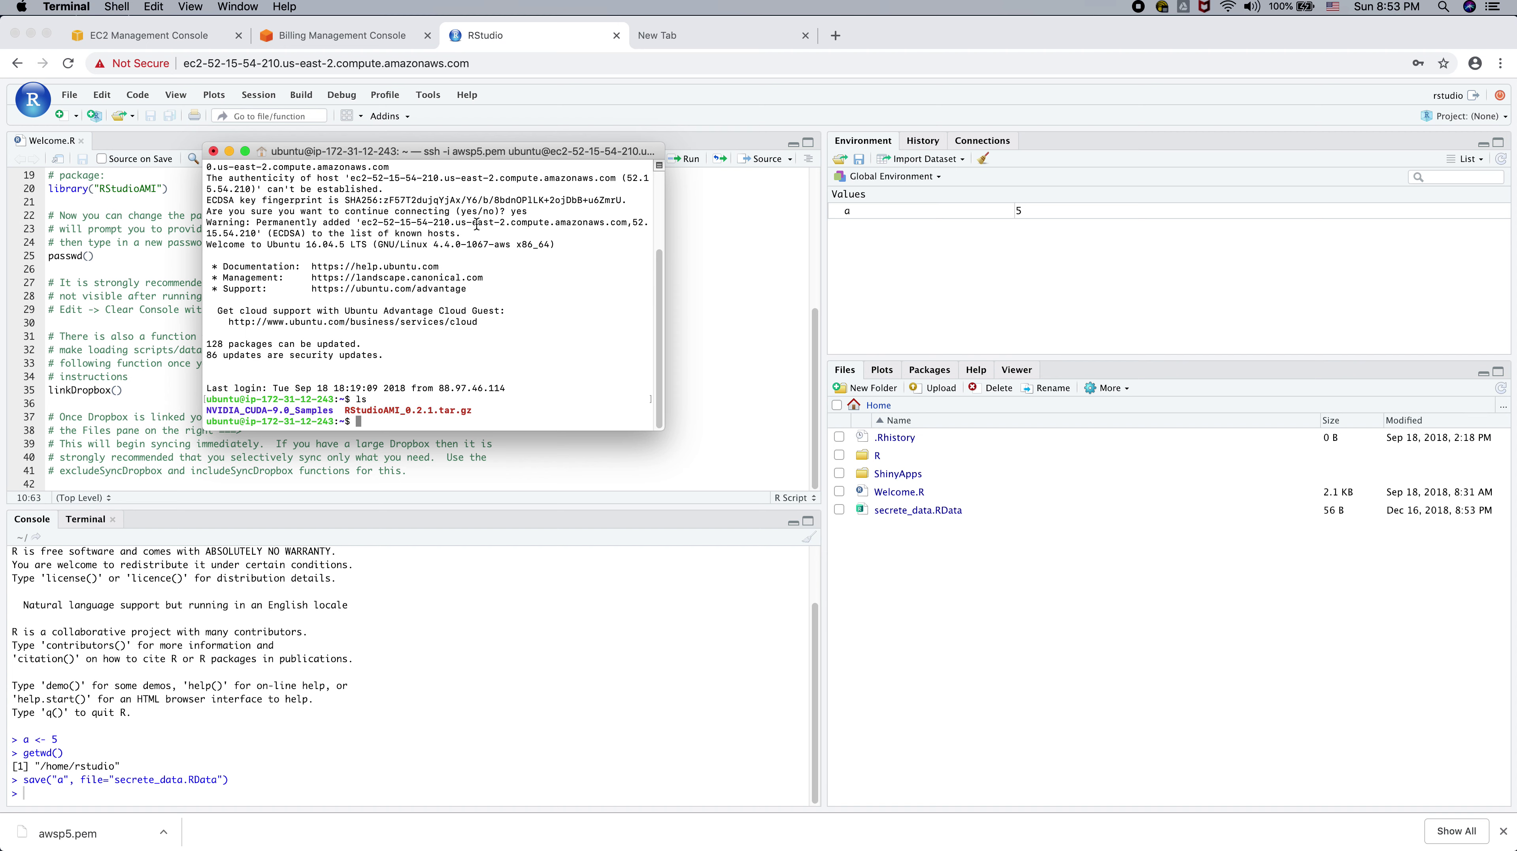
pyautogui.write('cd /home/rstudio/')
pyautogui.press('Return')
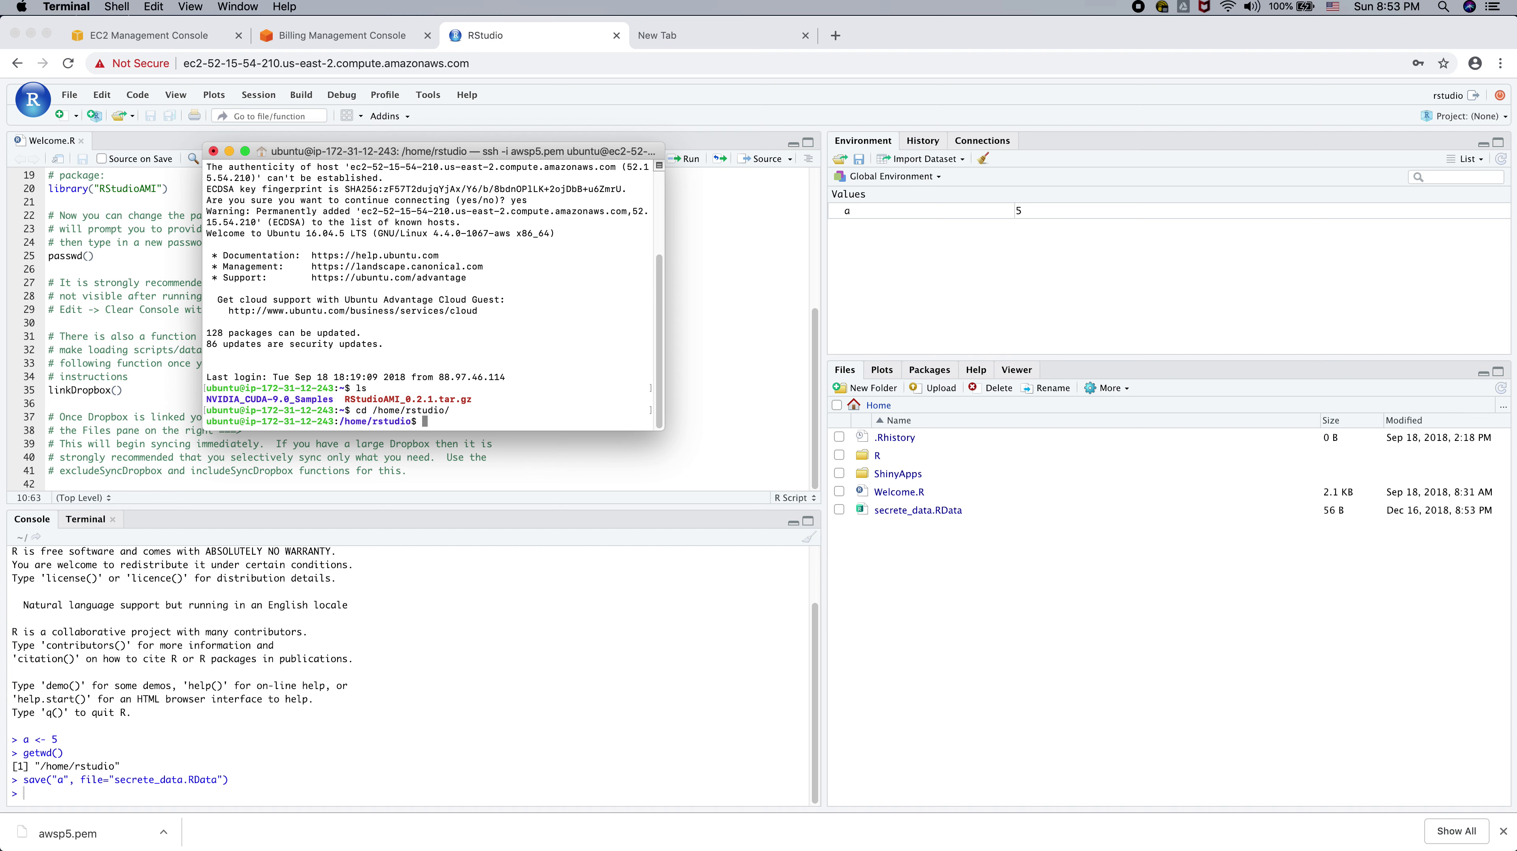
pyautogui.write('ls')
pyautogui.press('Return')
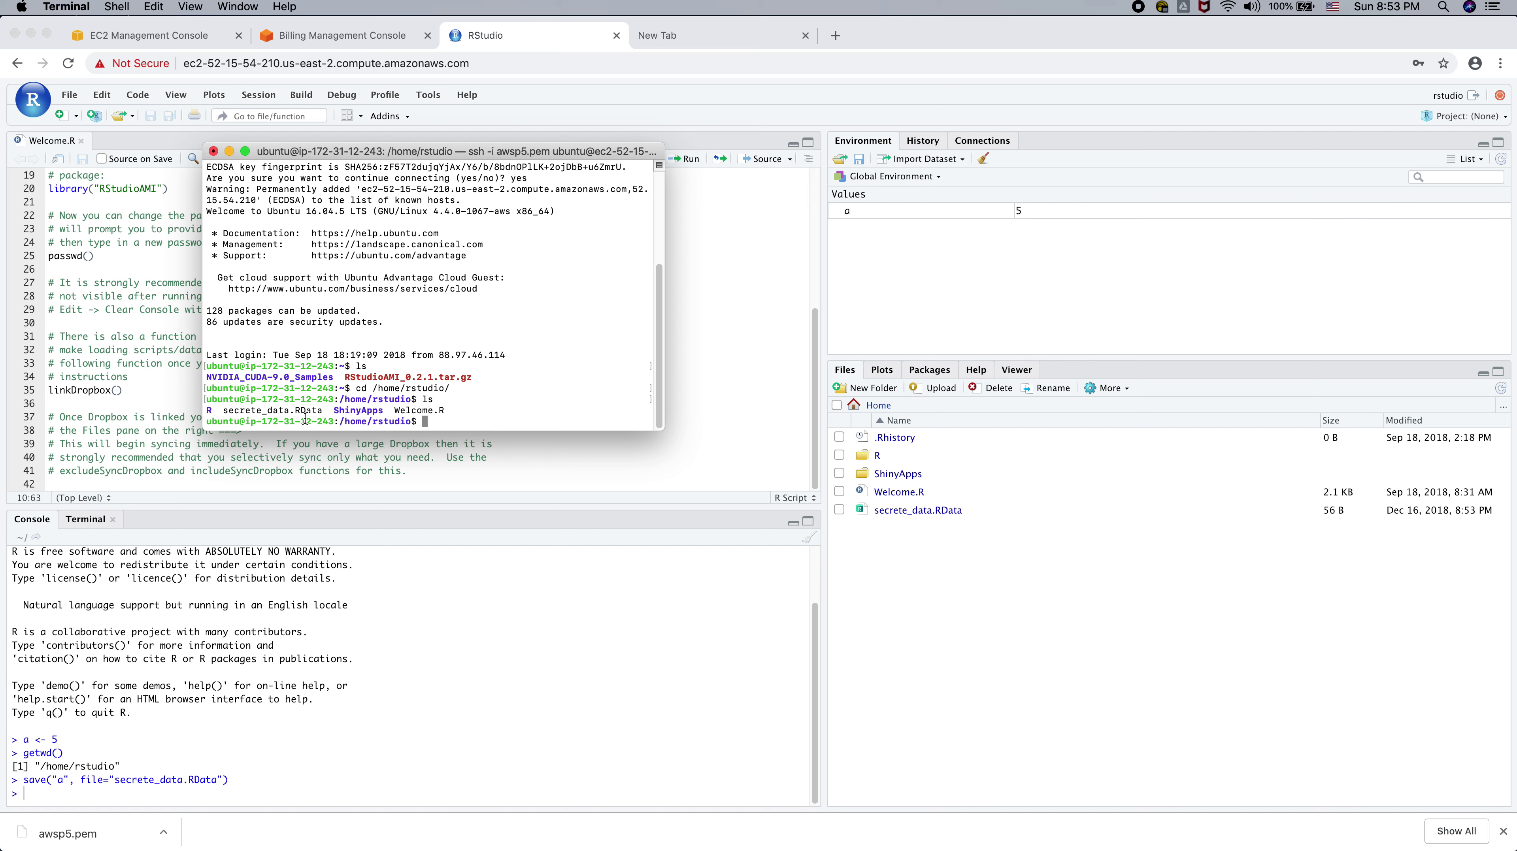
# - Log out of the server and rerun the earlier ssh command as sftp -i "awsp5.pem" for the same ubuntu user and host
pyautogui.write('logout')
pyautogui.press('Return')
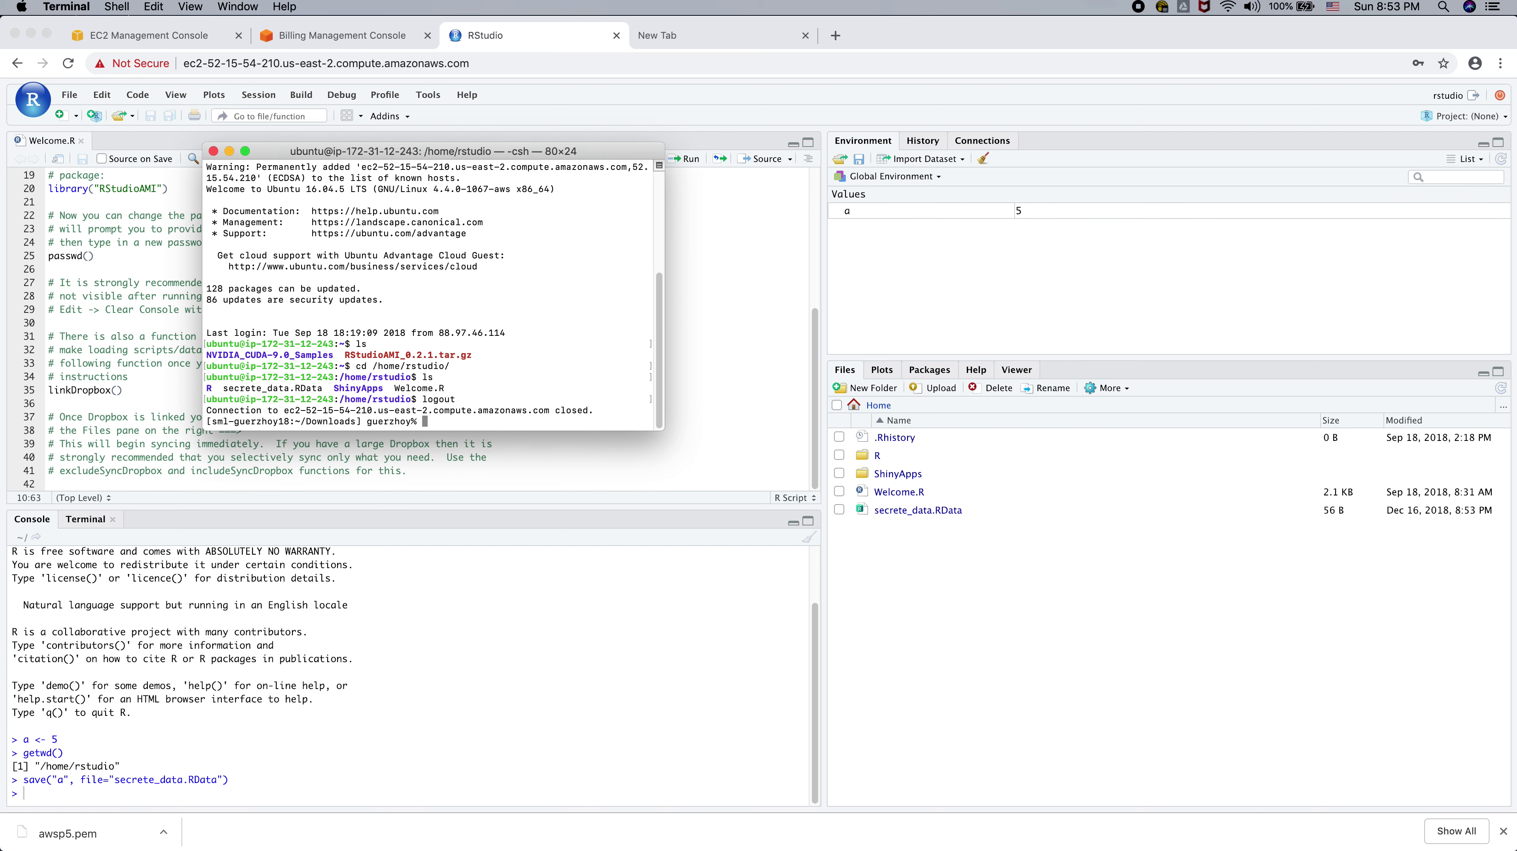
pyautogui.press('Up')
pyautogui.press('Left')
pyautogui.press('Left')
pyautogui.press('Left')
pyautogui.press('Left')
pyautogui.press('Left')
pyautogui.press('Left')
pyautogui.press('Left')
pyautogui.press('Left')
pyautogui.press('Left')
pyautogui.press('Left')
pyautogui.press('Left')
pyautogui.press('Left')
pyautogui.press('Left')
pyautogui.press('Left')
pyautogui.press('Left')
pyautogui.press('Left')
pyautogui.press('Left')
pyautogui.press('Left')
pyautogui.press('Left')
pyautogui.press('Left')
pyautogui.press('Left')
pyautogui.press('Left')
pyautogui.press('Left')
pyautogui.press('Left')
pyautogui.press('Left')
pyautogui.press('Left')
pyautogui.press('Left')
pyautogui.press('Left')
pyautogui.press('Left')
pyautogui.press('Left')
pyautogui.press('Left')
pyautogui.press('Left')
pyautogui.press('Left')
pyautogui.press('Left')
pyautogui.press('Left')
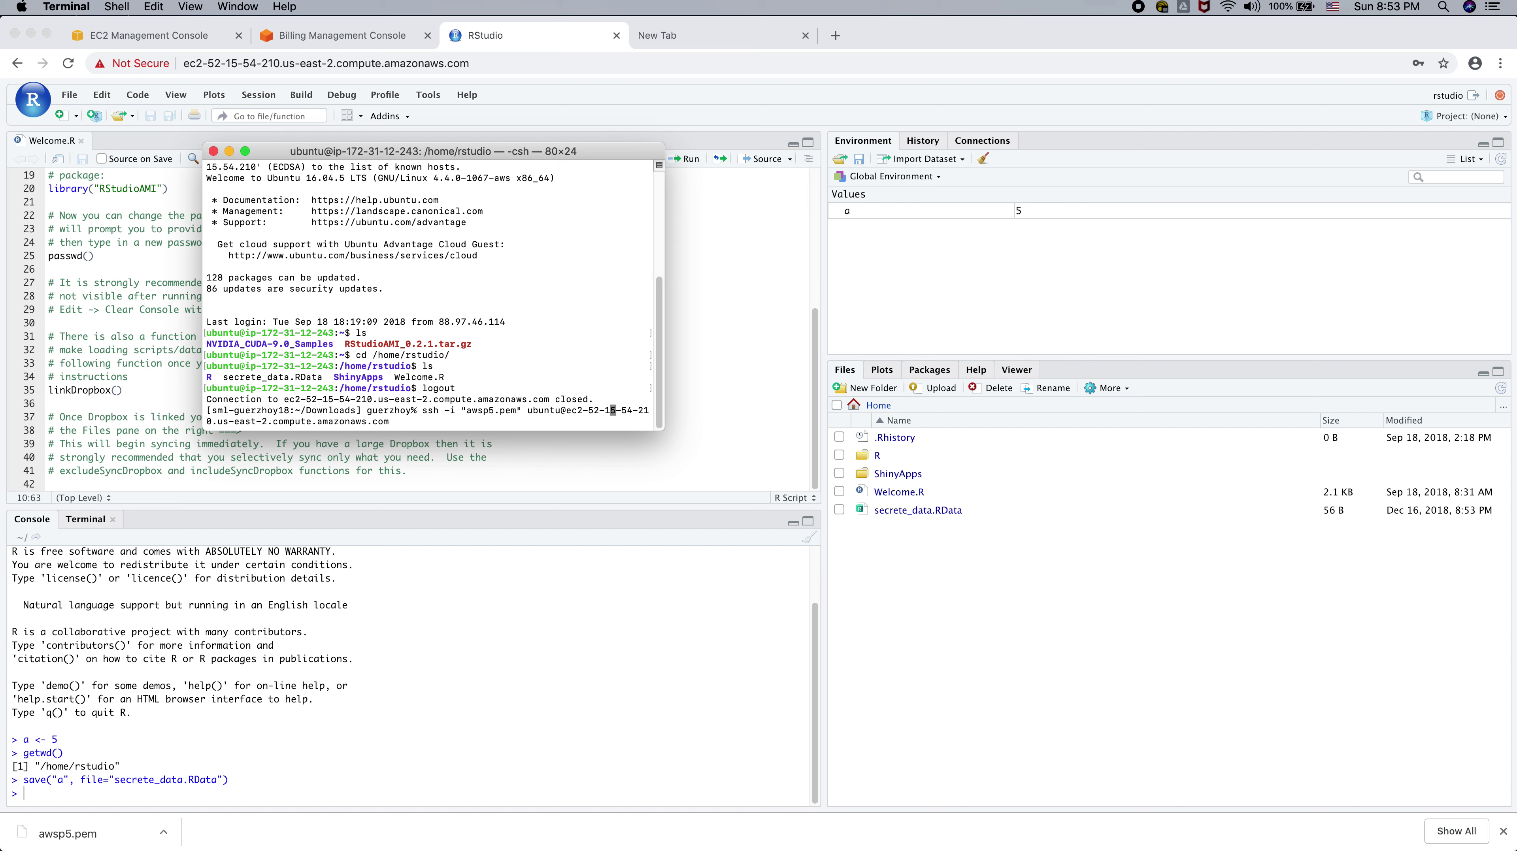
pyautogui.scroll(5, 429, 292)
pyautogui.scroll(-5, 429, 292)
pyautogui.hotkey('ctrl', 'e')
pyautogui.press('Left')
pyautogui.press('Left')
pyautogui.press('Left')
pyautogui.press('Left')
pyautogui.press('Left')
pyautogui.press('Left')
pyautogui.press('Left')
pyautogui.press('Left')
pyautogui.press('Left')
pyautogui.press('Left')
pyautogui.press('Left')
pyautogui.press('Left')
pyautogui.press('Left')
pyautogui.press('Left')
pyautogui.press('Left')
pyautogui.press('Left')
pyautogui.press('Left')
pyautogui.press('Left')
pyautogui.press('Left')
pyautogui.press('Left')
pyautogui.press('Left')
pyautogui.press('Left')
pyautogui.press('Left')
pyautogui.press('Left')
pyautogui.press('Left')
pyautogui.press('Left')
pyautogui.press('Left')
pyautogui.press('Left')
pyautogui.press('Left')
pyautogui.press('Left')
pyautogui.press('Left')
pyautogui.press('Left')
pyautogui.press('Left')
pyautogui.press('Left')
pyautogui.press('Left')
pyautogui.press('Left')
pyautogui.press('Left')
pyautogui.press('Left')
pyautogui.press('Left')
pyautogui.press('Left')
pyautogui.press('Left')
pyautogui.press('Left')
pyautogui.press('Left')
pyautogui.press('Left')
pyautogui.press('Left')
pyautogui.press('Left')
pyautogui.press('Left')
pyautogui.press('Left')
pyautogui.press('Left')
pyautogui.press('Left')
pyautogui.press('Left')
pyautogui.press('Left')
pyautogui.press('Left')
pyautogui.press('Left')
pyautogui.press('Left')
pyautogui.press('Left')
pyautogui.press('Left')
pyautogui.press('Left')
pyautogui.press('Left')
pyautogui.press('Left')
pyautogui.press('Left')
pyautogui.press('Left')
pyautogui.press('Left')
pyautogui.press('BackSpace')
pyautogui.press('BackSpace')
pyautogui.write('ftp')
pyautogui.press('Return')
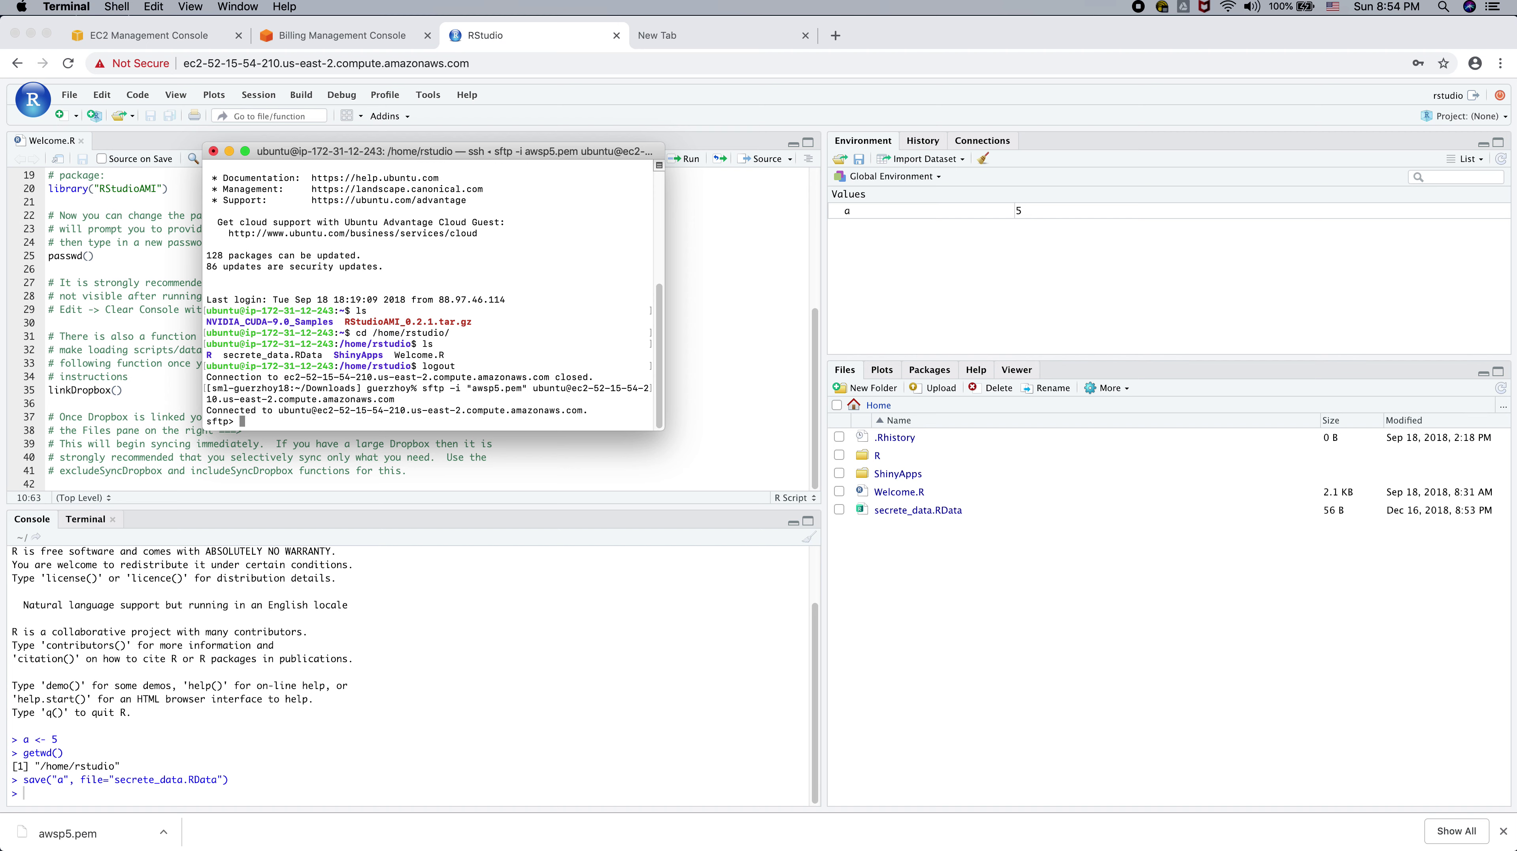
# - Download secrete_data.RData from /home/rstudio over sftp and end the session with bye
pyautogui.write('cd /home/rstudio')
pyautogui.press('Return')
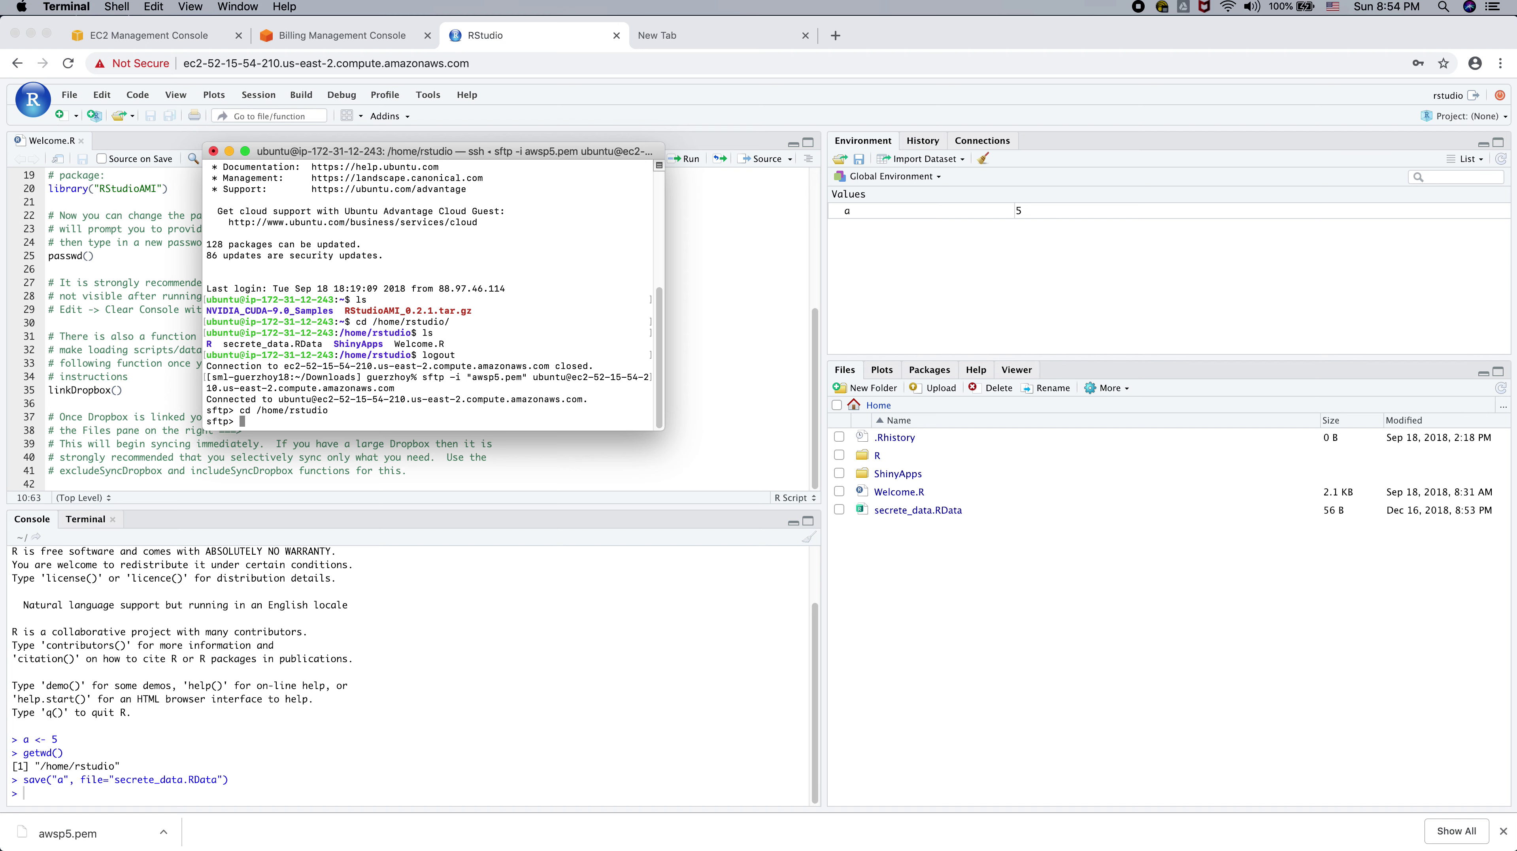
pyautogui.write('get secrete')
pyautogui.press('Tab')
pyautogui.write('_data.RData')
pyautogui.press('Return')
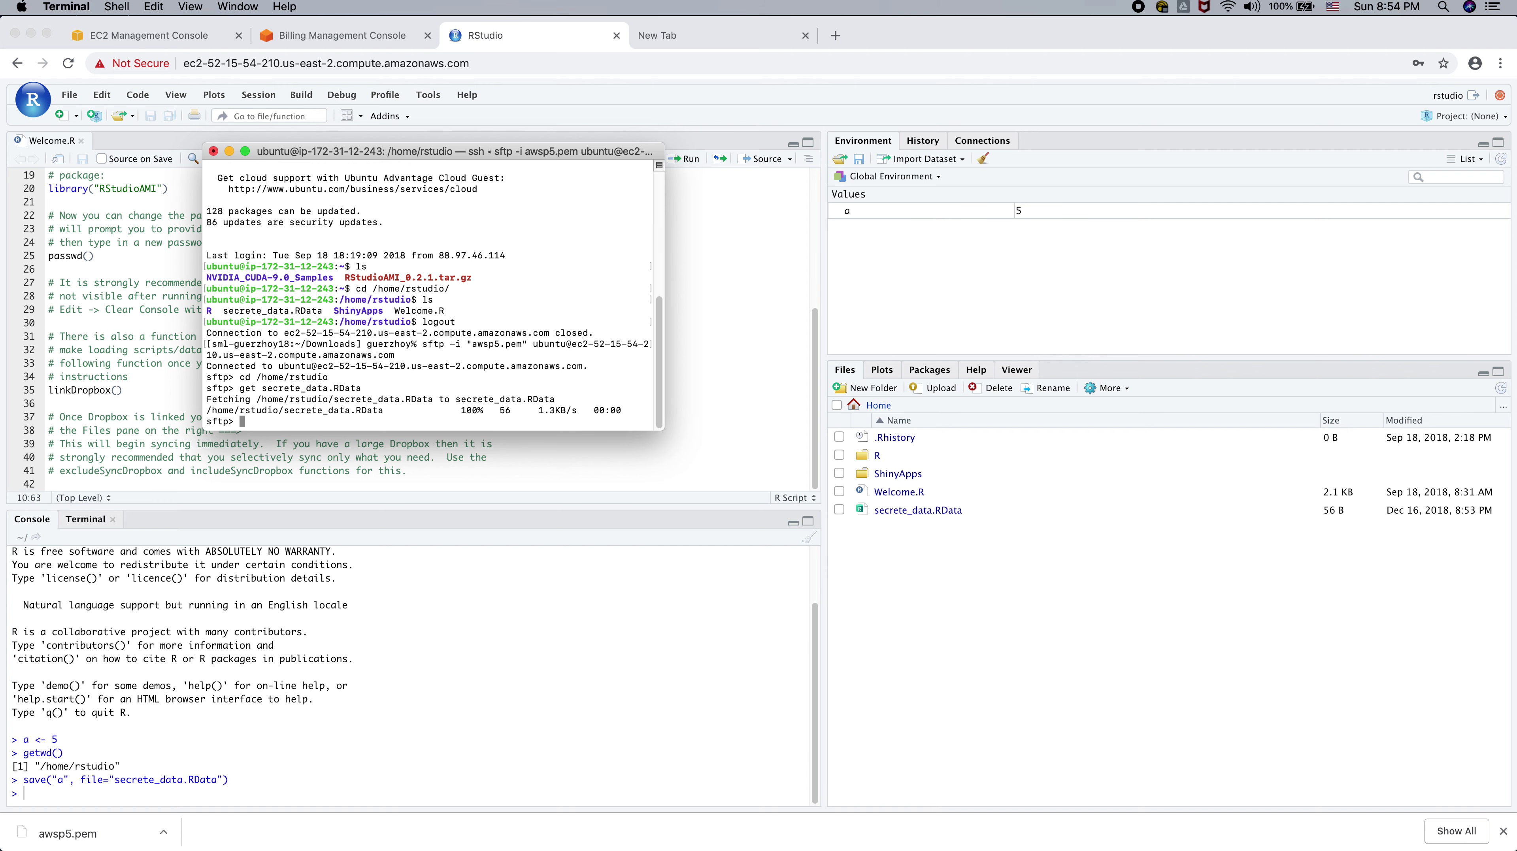
pyautogui.write('bye')
pyautogui.press('Return')
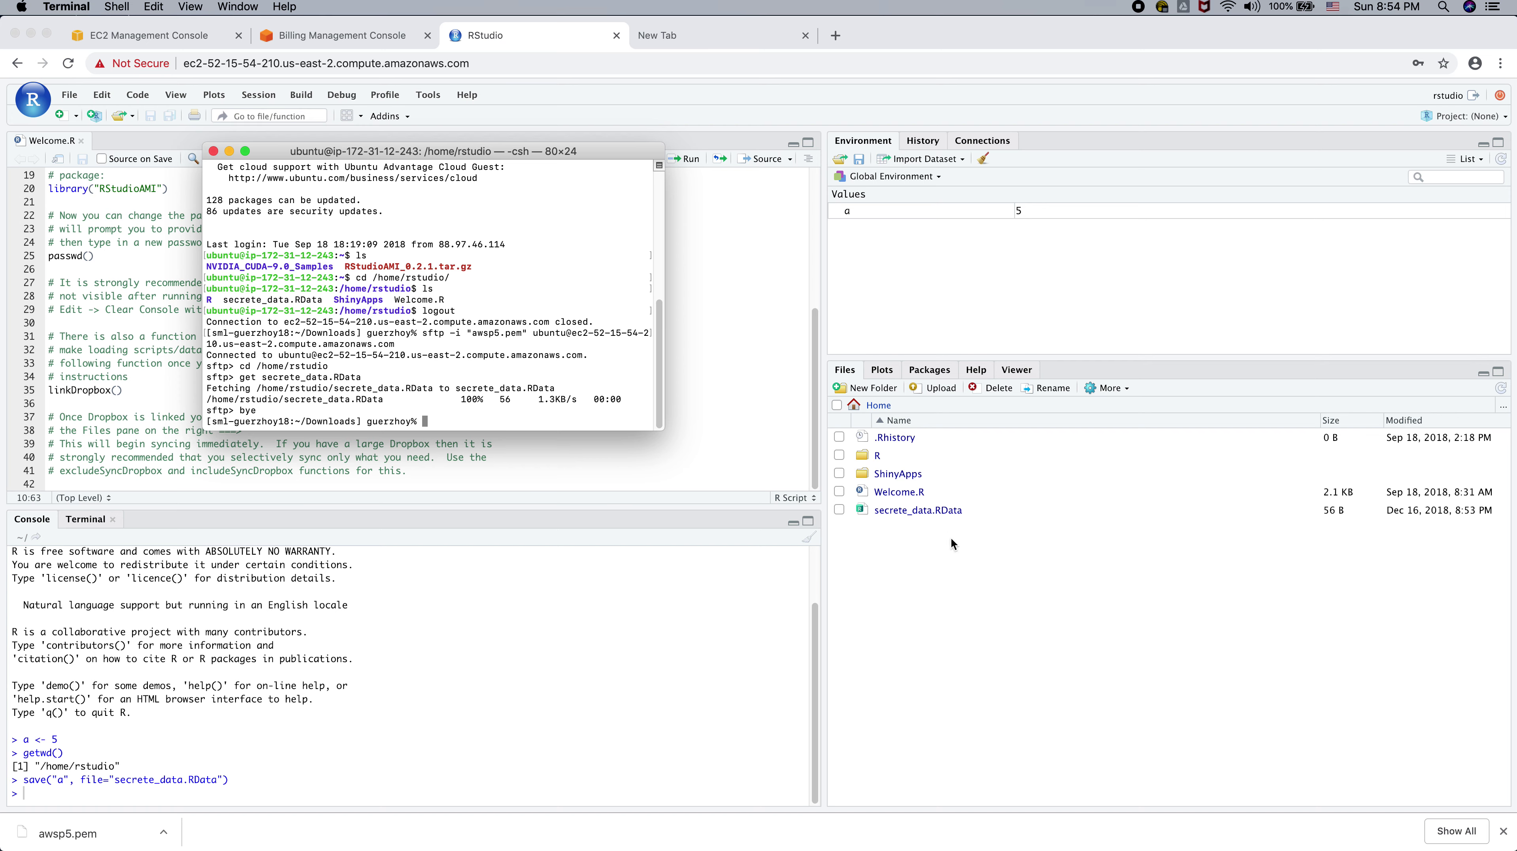
# - Switch to the desktop RStudio app, reposition its window, and run the script's setwd("~/Downloads") line
pyautogui.press('super+Tab')
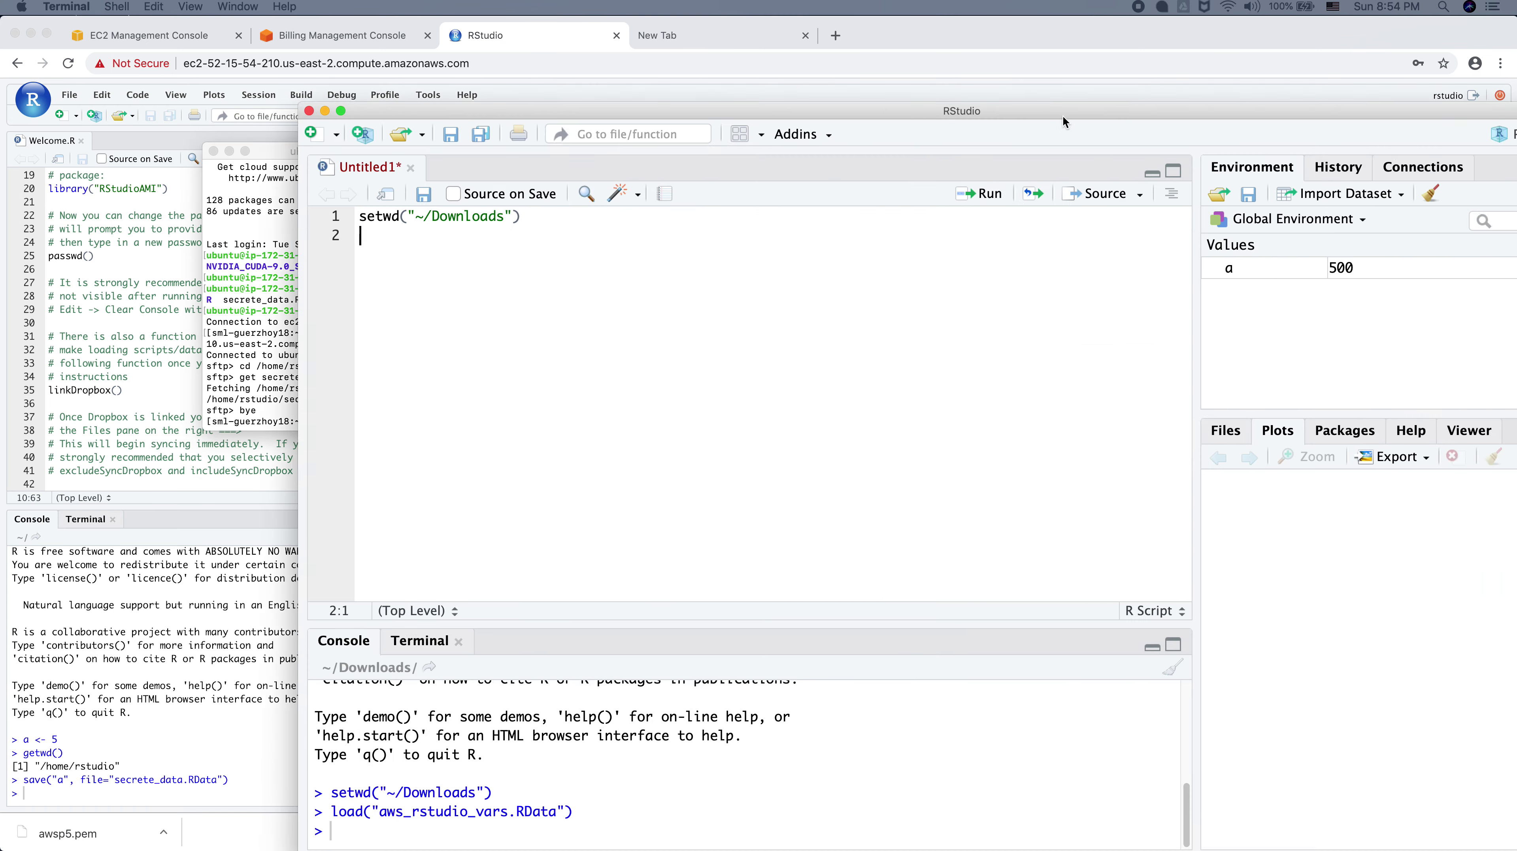
pyautogui.moveTo(1062, 115); pyautogui.dragTo(818, 50)
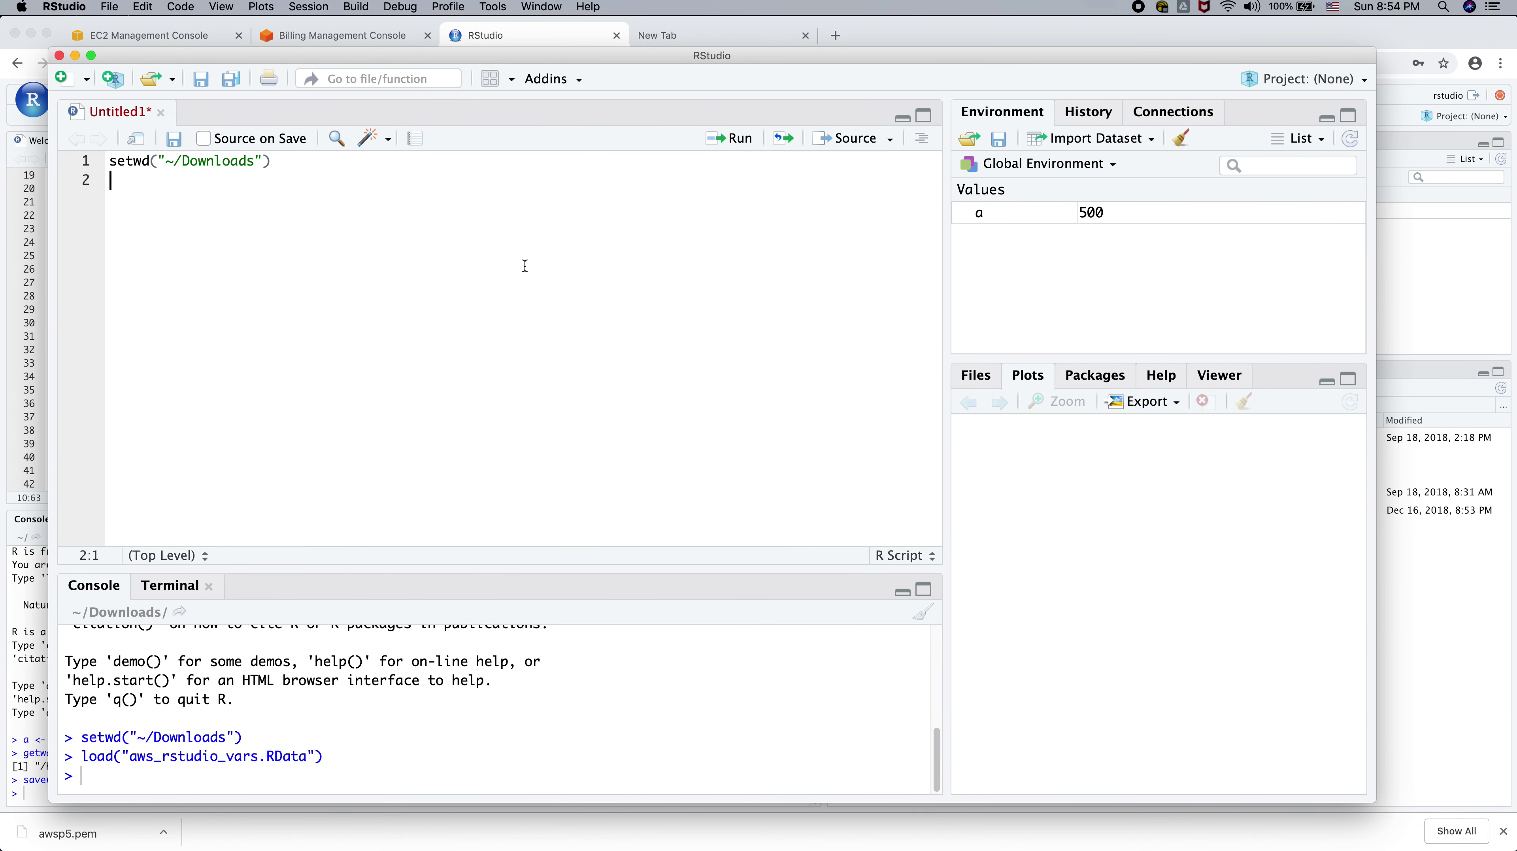
pyautogui.press('Up')
pyautogui.hotkey('shift', 'Down')
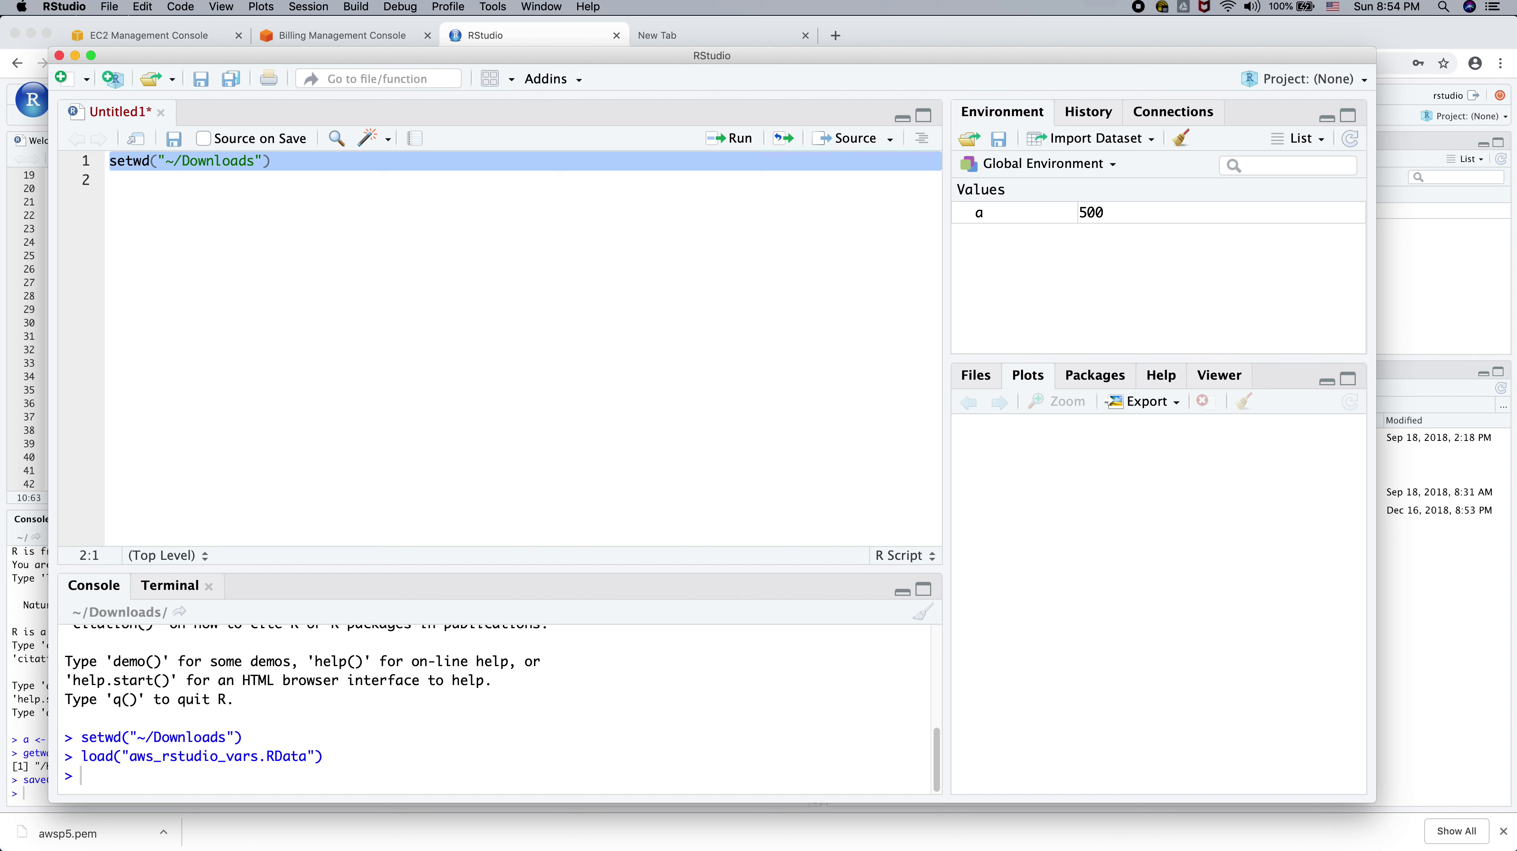
pyautogui.press('super+Return')
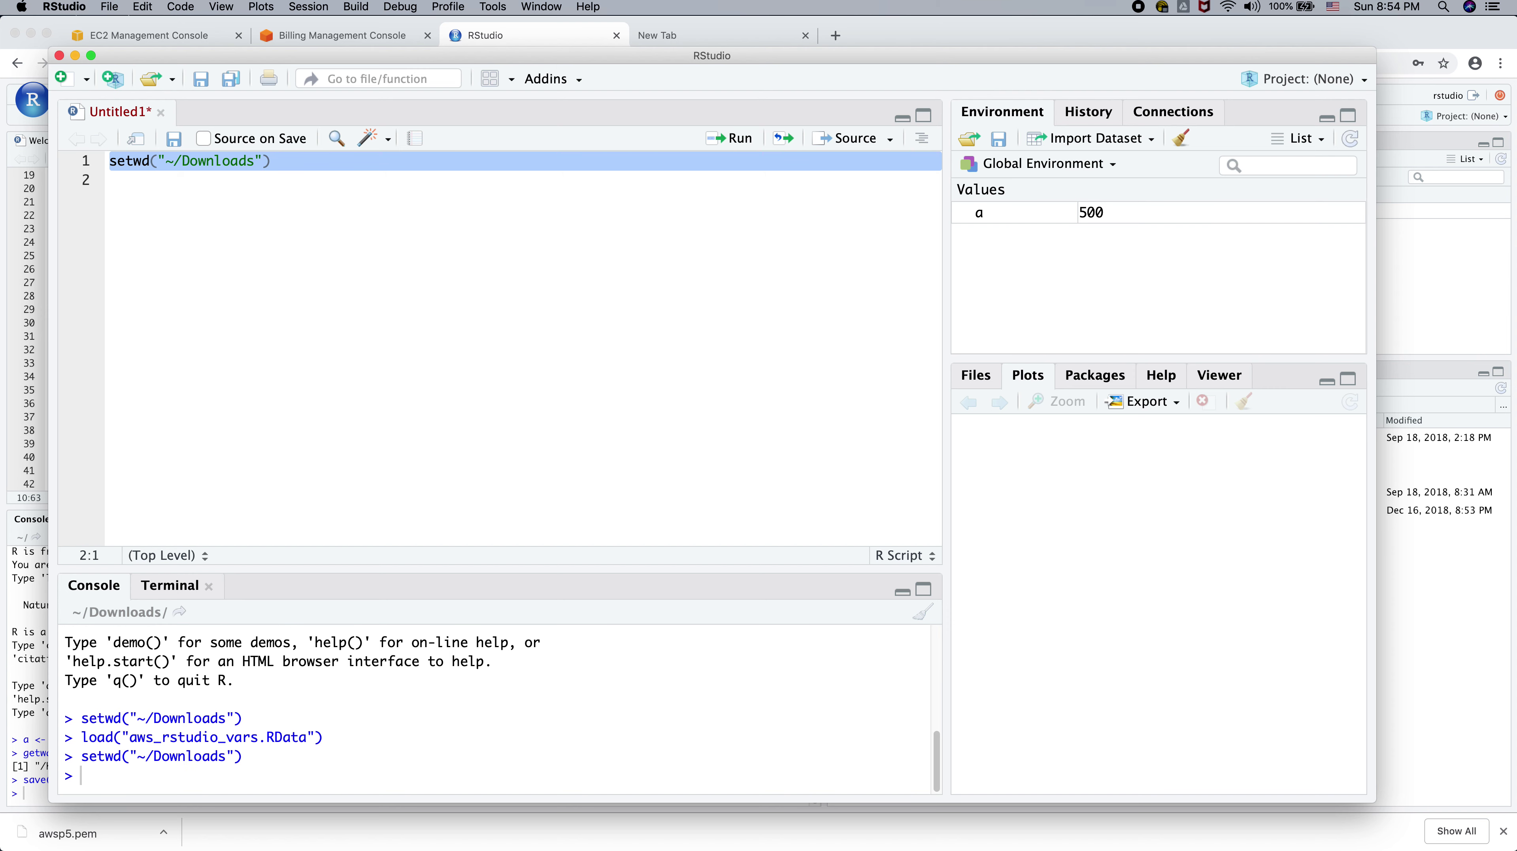
# - Add load("secrete_data.RData") on line 2 of the script, run it, and print a in the console
pyautogui.click(360, 193)
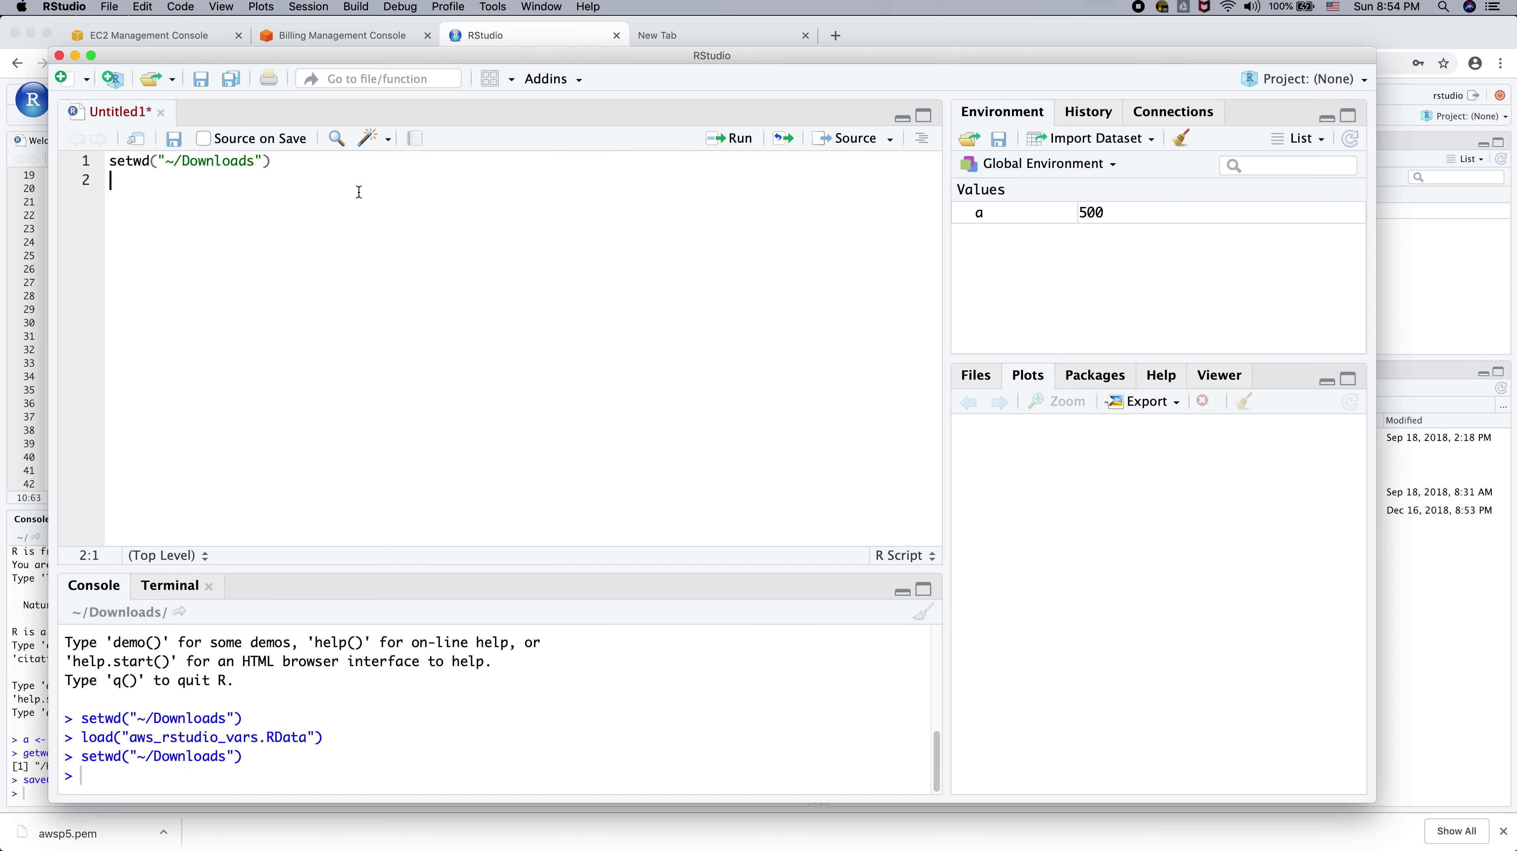
pyautogui.write('load(')
pyautogui.write('"sec')
pyautogui.write('rete_data.R')
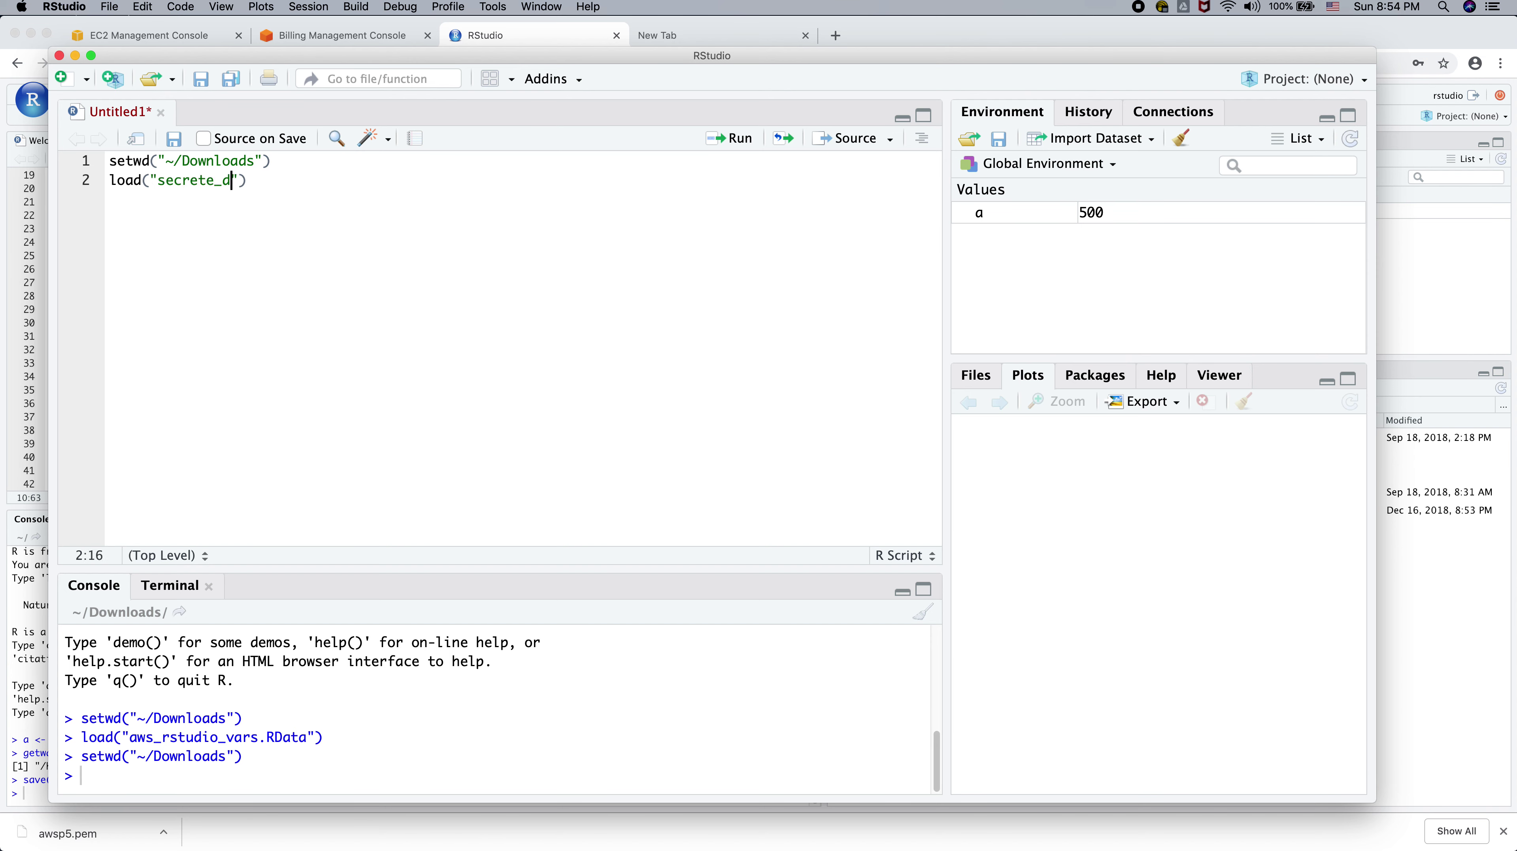
pyautogui.write('Data")')
pyautogui.press('super+shift+Left')
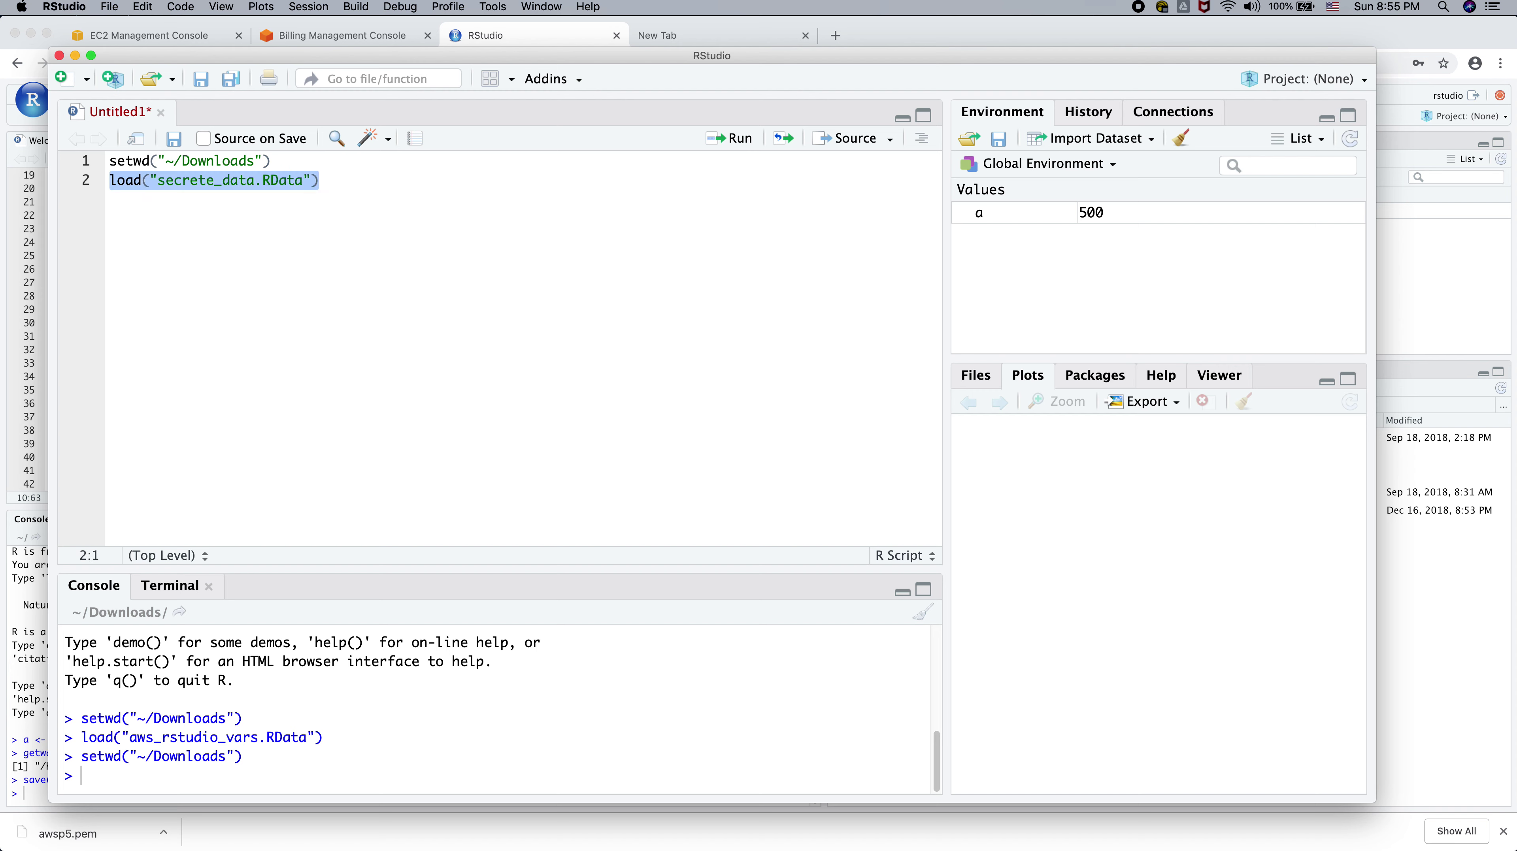
pyautogui.press('super+Return')
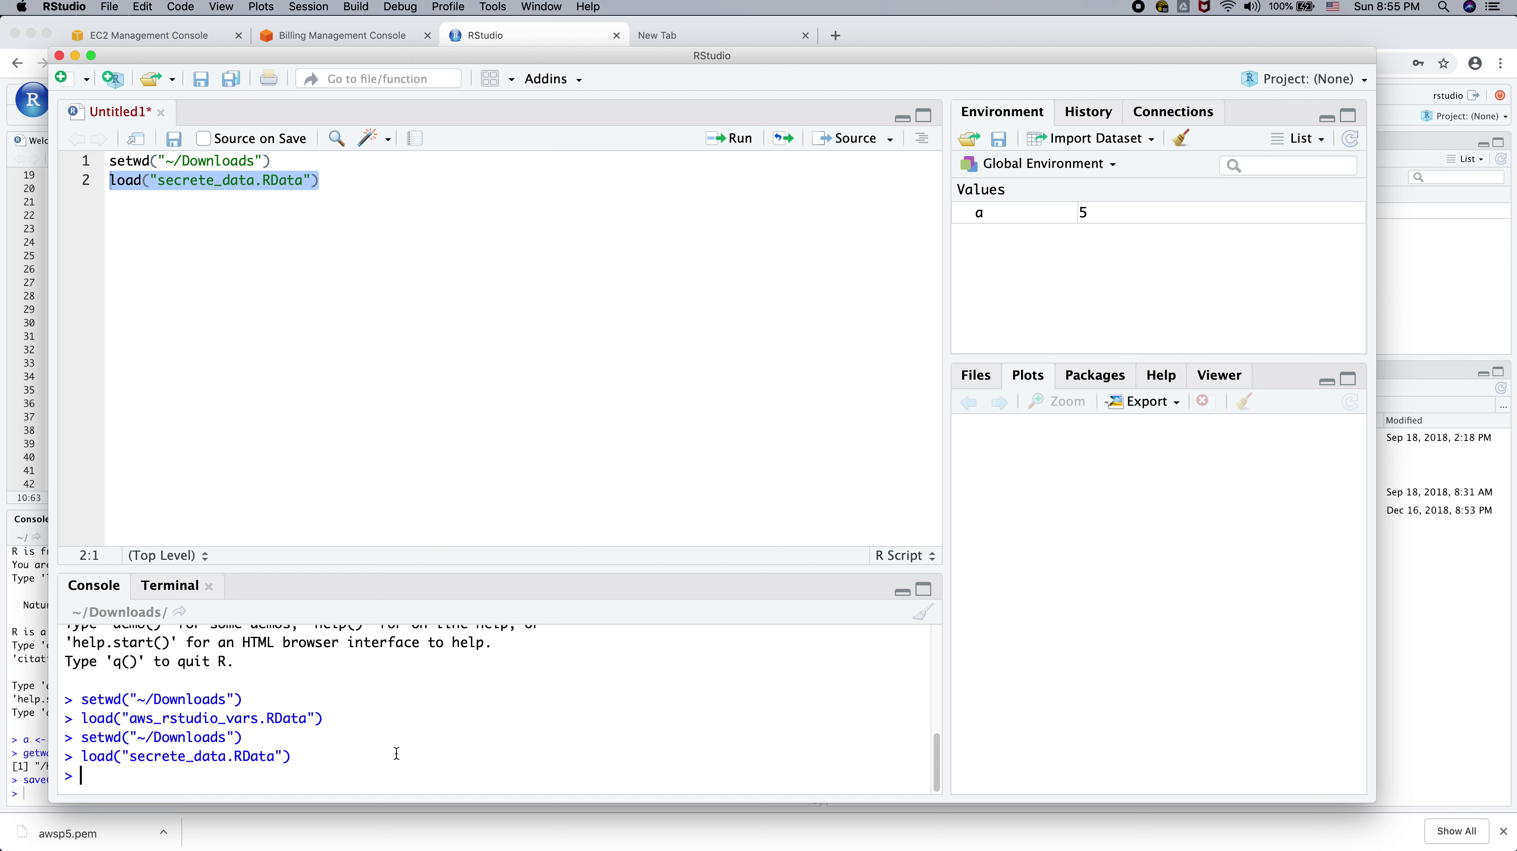
pyautogui.write('a')
pyautogui.press('Return')
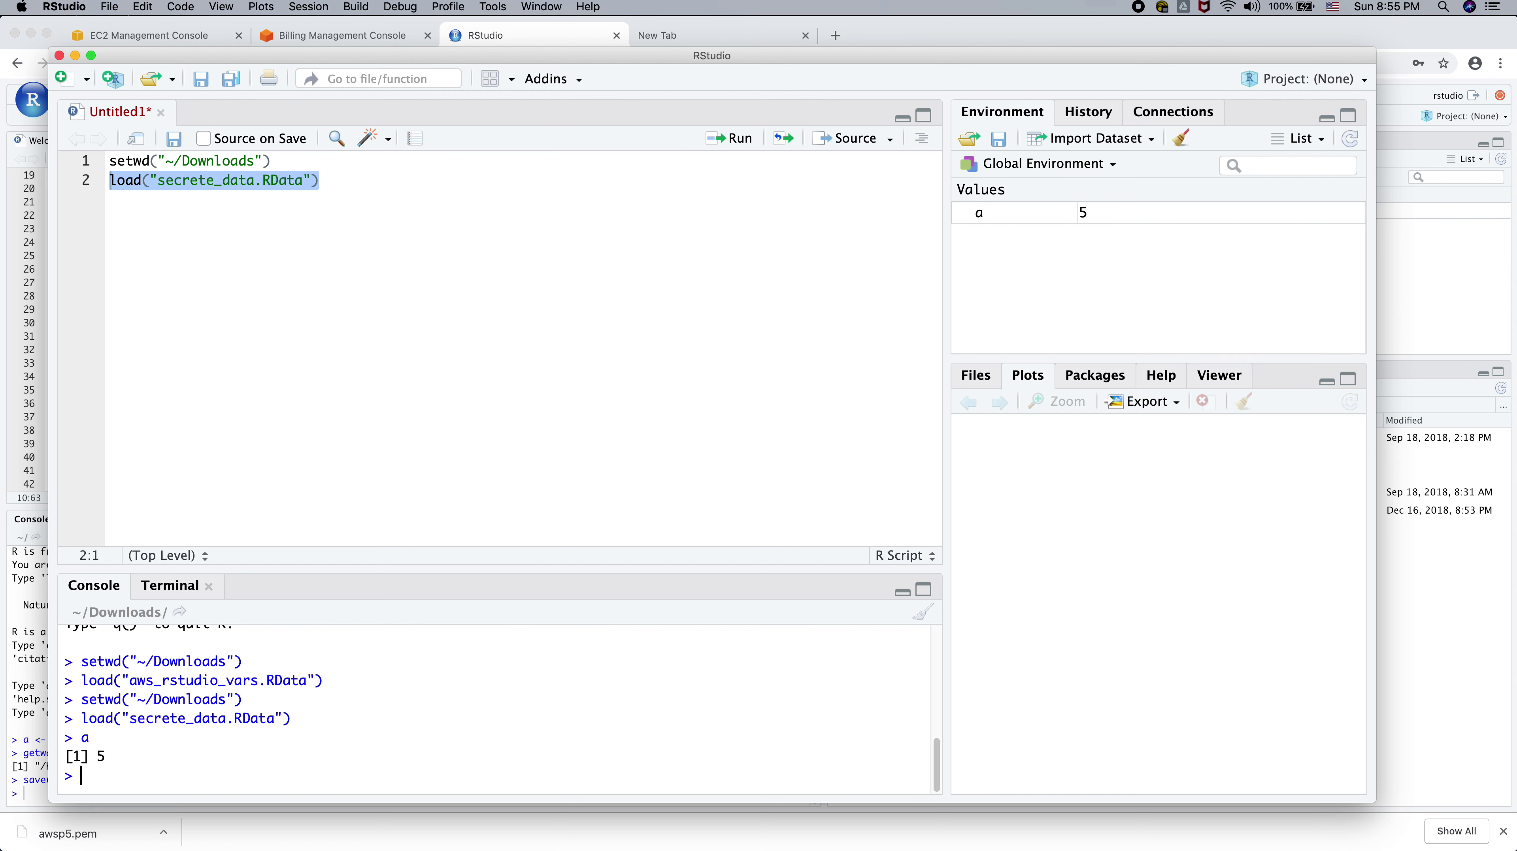